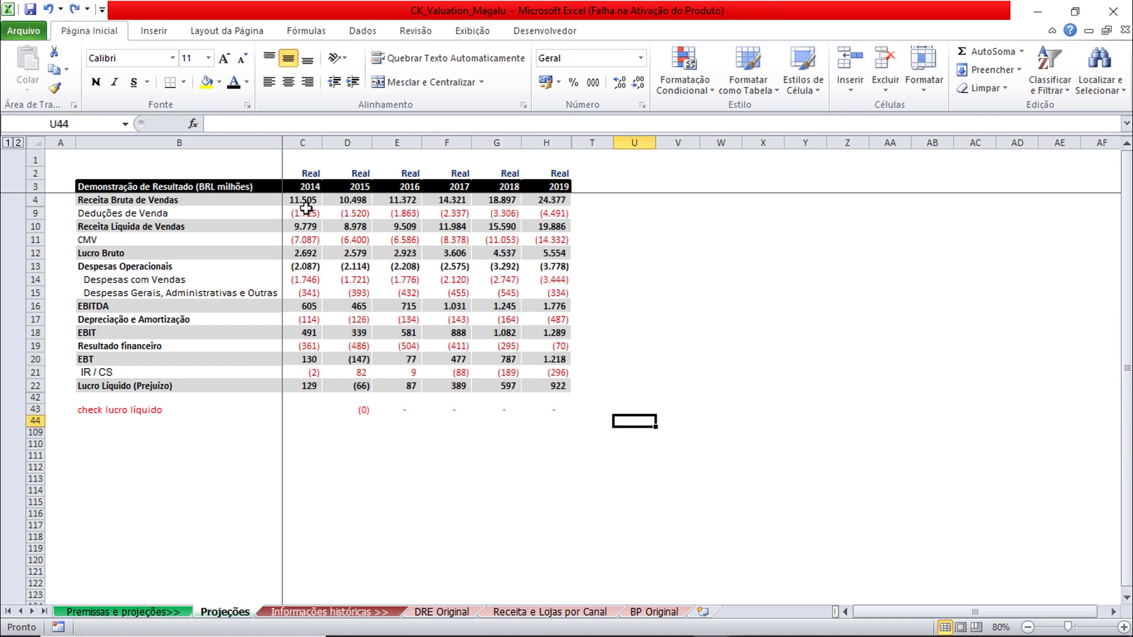
Review the 2014–2019 figures for Deduções de Venda, CMV and the two operating expense lines.
{"action": "left_click_drag", "start_coordinate": [302, 213], "coordinate": [555, 213]}
{"action": "left_click_drag", "start_coordinate": [301, 238], "coordinate": [552, 239]}
{"action": "left_click_drag", "start_coordinate": [310, 281], "coordinate": [542, 292]}
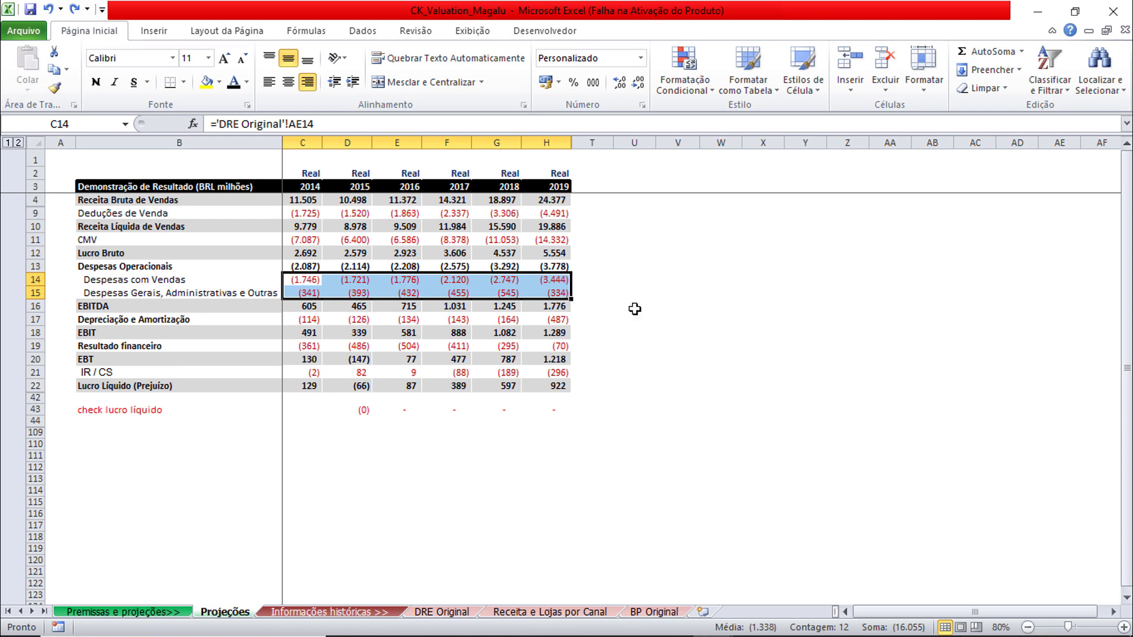
Inspect the 2014 formulas for EBITDA, EBIT, EBT and Lucro Líquido in the income statement.
{"action": "left_click", "coordinate": [308, 306]}
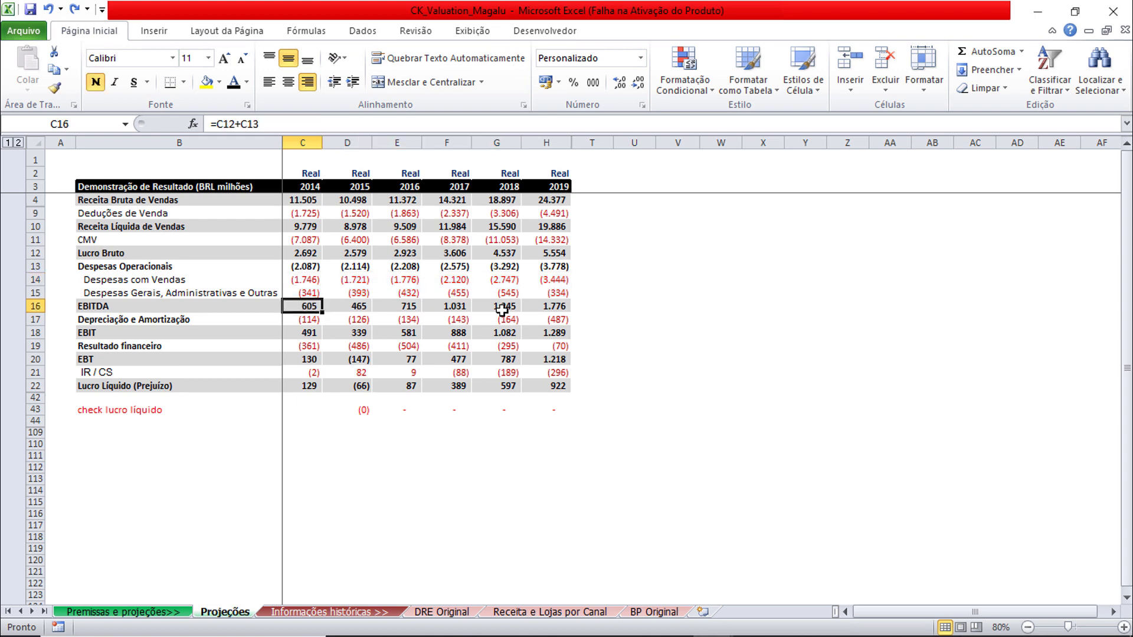
{"action": "key", "text": "F2"}
{"action": "key", "text": "Escape"}
{"action": "key", "text": "Down"}
{"action": "key", "text": "Down"}
{"action": "key", "text": "F2"}
{"action": "key", "text": "Escape"}
{"action": "key", "text": "Down"}
{"action": "key", "text": "Down"}
{"action": "key", "text": "F2"}
{"action": "key", "text": "Escape"}
{"action": "key", "text": "Down"}
{"action": "key", "text": "Down"}
{"action": "key", "text": "F2"}
{"action": "key", "text": "Escape"}
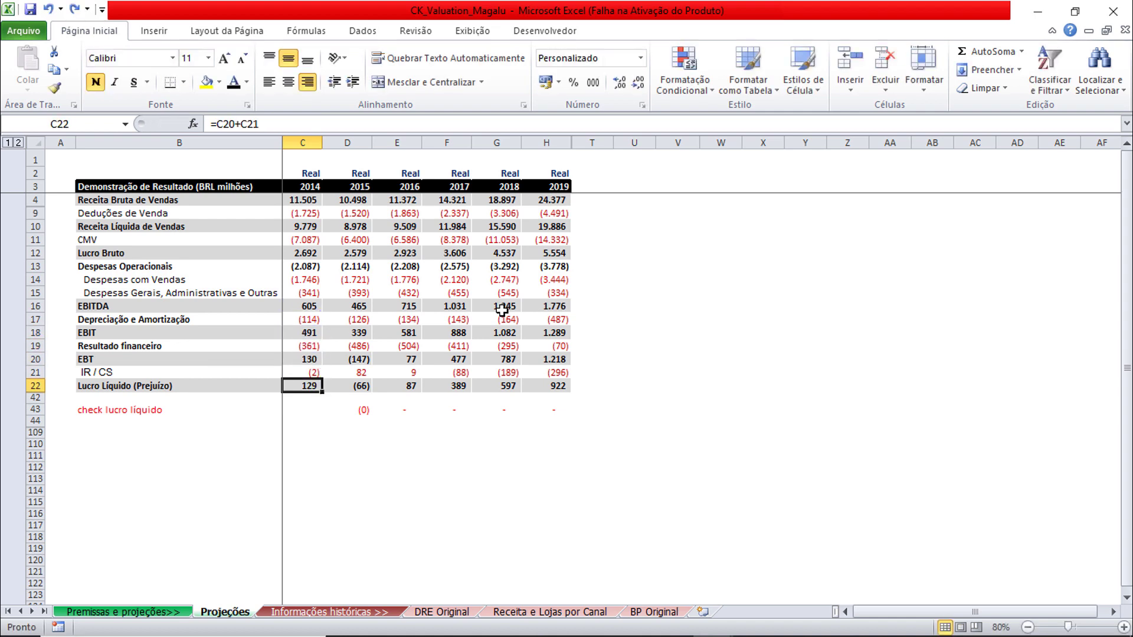
Inspect the Lucro Líquido formulas for the years after 2014, opening the 2018 formula.
{"action": "key", "text": "Right"}
{"action": "key", "text": "Right"}
{"action": "key", "text": "Right"}
{"action": "key", "text": "Right"}
{"action": "key", "text": "F2"}
{"action": "key", "text": "Escape"}
{"action": "key", "text": "Right"}
Examine the Despesas com Vendas and Despesas Gerais, Administrativas e Outras line items.
{"action": "left_click", "coordinate": [235, 454]}
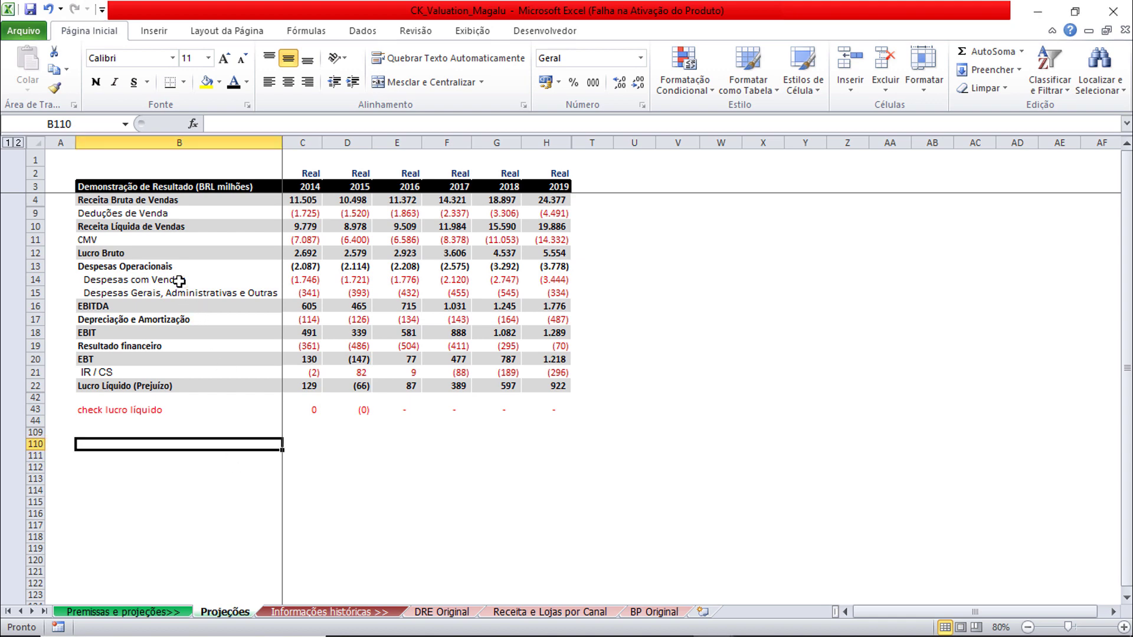
{"action": "left_click_drag", "start_coordinate": [177, 281], "coordinate": [181, 292]}
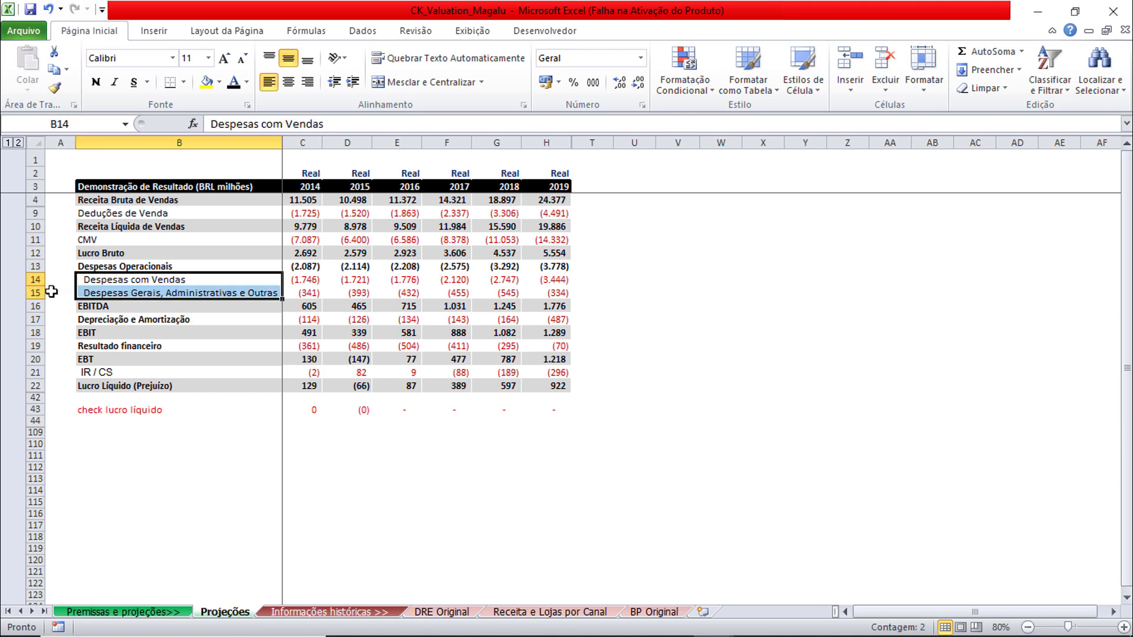
{"action": "left_click", "coordinate": [141, 280]}
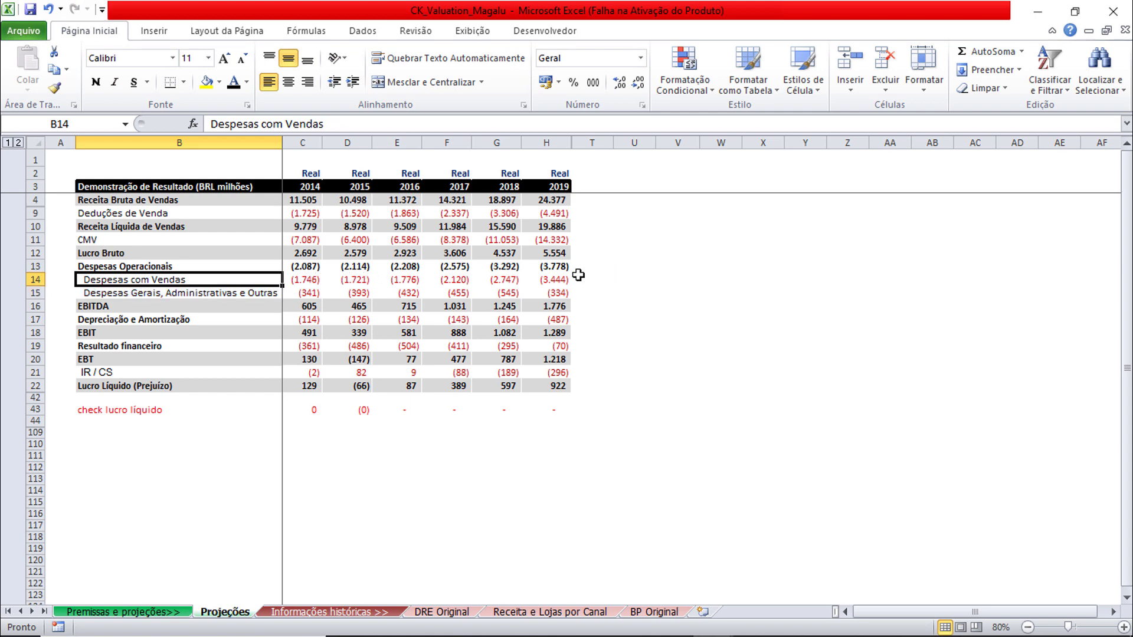
Inspect the check lucro líquido formulas that compare net income with the DRE Original sheet.
{"action": "left_click", "coordinate": [311, 410]}
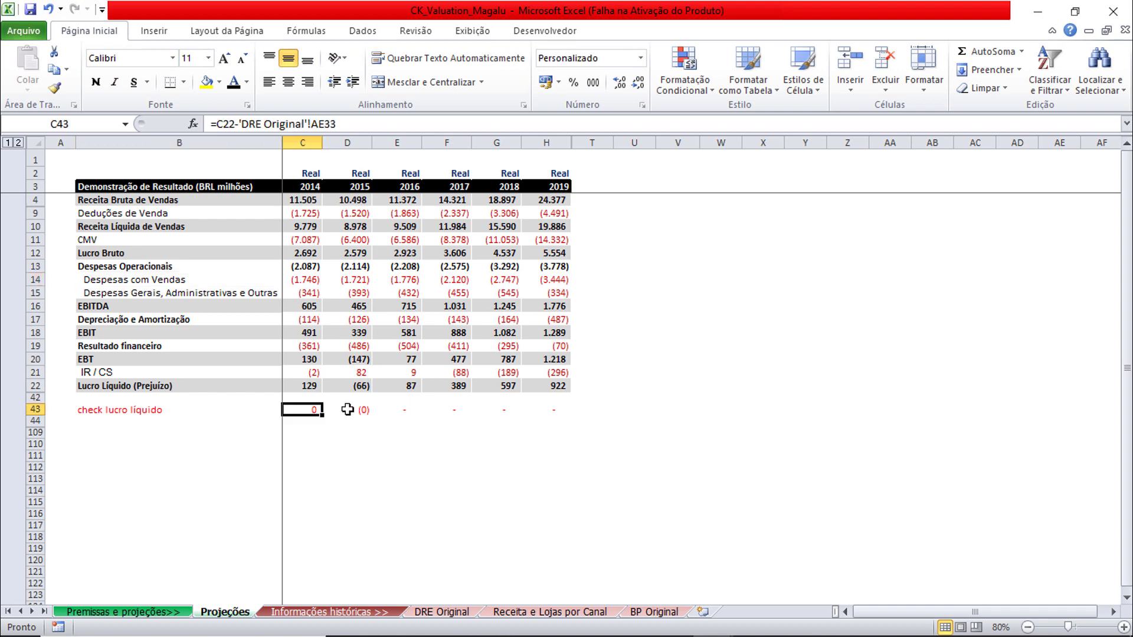
{"action": "left_click", "coordinate": [352, 409]}
{"action": "key", "text": "F2"}
{"action": "key", "text": "Tab"}
{"action": "key", "text": "Right"}
{"action": "key", "text": "Right"}
{"action": "key", "text": "Right"}
Go to the Receita e Lojas por Canal sheet to view the revenue source data.
{"action": "key", "text": "ctrl+Page_Down"}
{"action": "key", "text": "ctrl+Page_Down"}
{"action": "key", "text": "ctrl+Page_Down"}
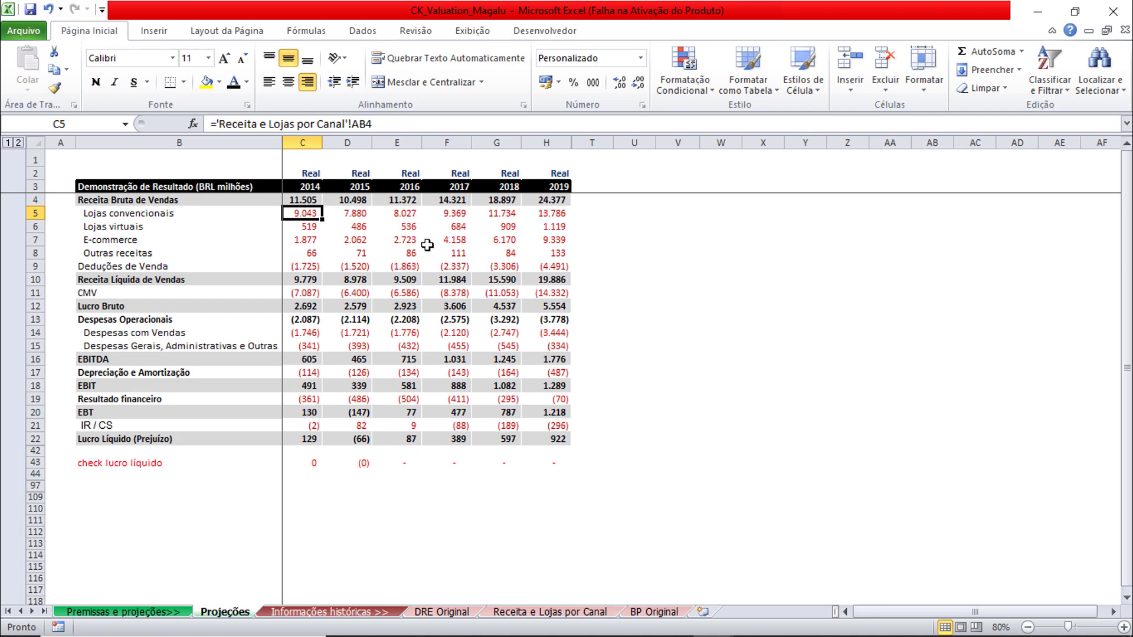
Inspect the Lojas convencionais links to the Receita e Lojas por Canal sheet from 2014 to 2018.
{"action": "key", "text": "Right"}
{"action": "key", "text": "Right"}
{"action": "key", "text": "Right"}
{"action": "key", "text": "Right"}
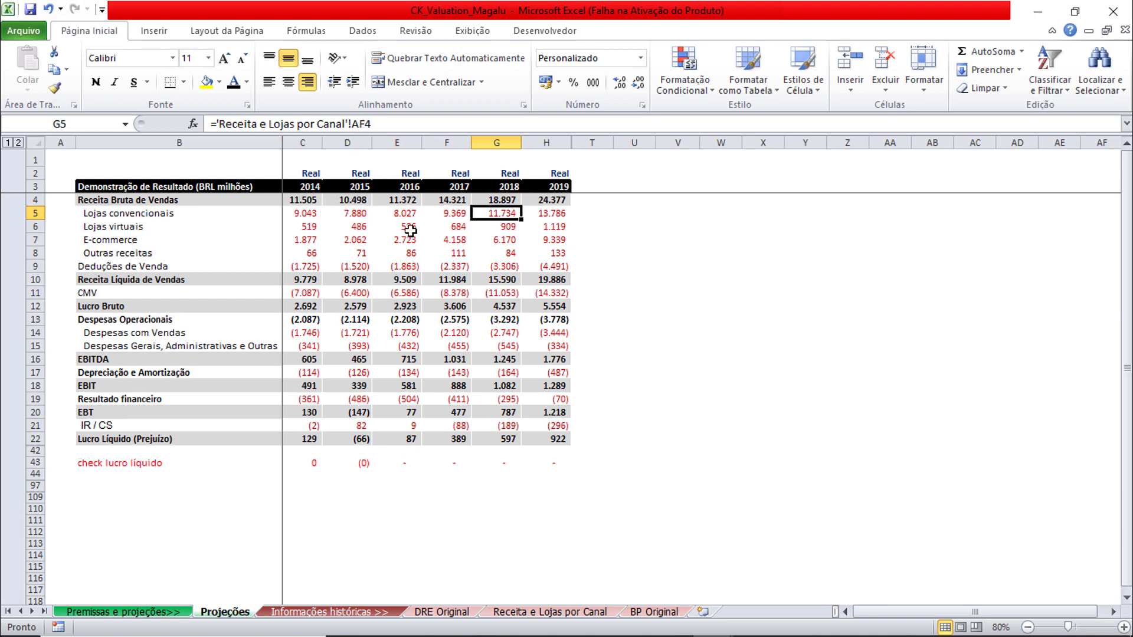
Inspect the Receita Bruta de Vendas formulas for 2014–2017 and review the check lucro líquido row.
{"action": "left_click", "coordinate": [307, 199]}
{"action": "double_click", "coordinate": [307, 199]}
{"action": "key", "text": "Escape"}
{"action": "key", "text": "Right"}
{"action": "key", "text": "F2"}
{"action": "key", "text": "Escape"}
{"action": "left_click", "coordinate": [397, 200]}
{"action": "left_click", "coordinate": [452, 200]}
{"action": "left_click_drag", "start_coordinate": [309, 463], "coordinate": [545, 463]}
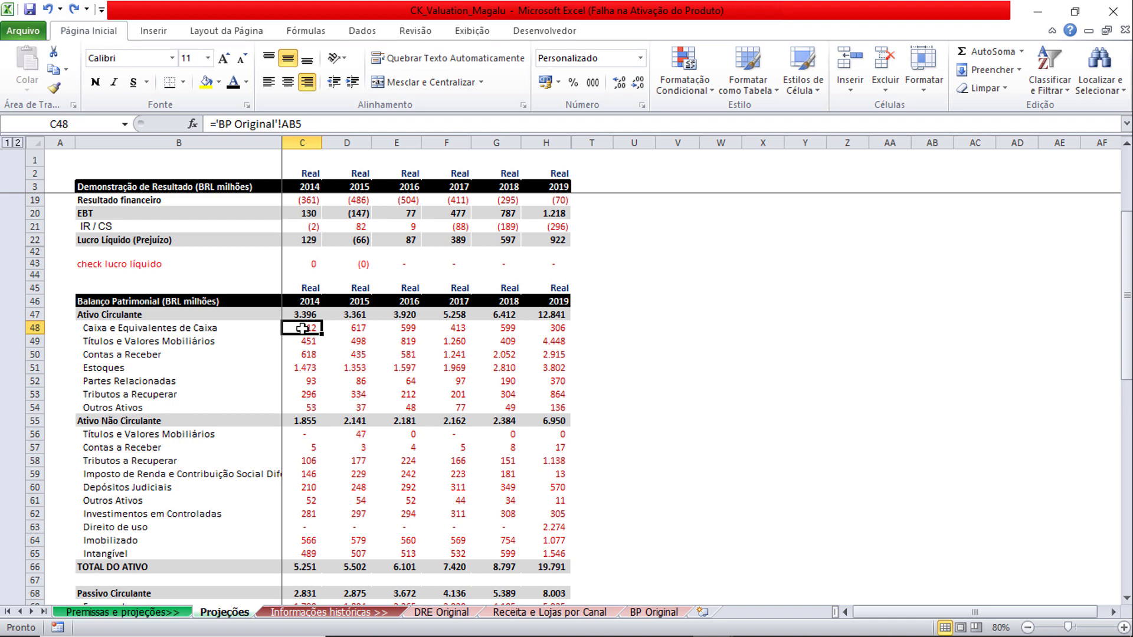
Review the current asset items and inspect the formulas for Ativo Circulante, Ativo Não Circulante and TOTAL DO ATIVO.
{"action": "left_click_drag", "start_coordinate": [301, 328], "coordinate": [554, 407]}
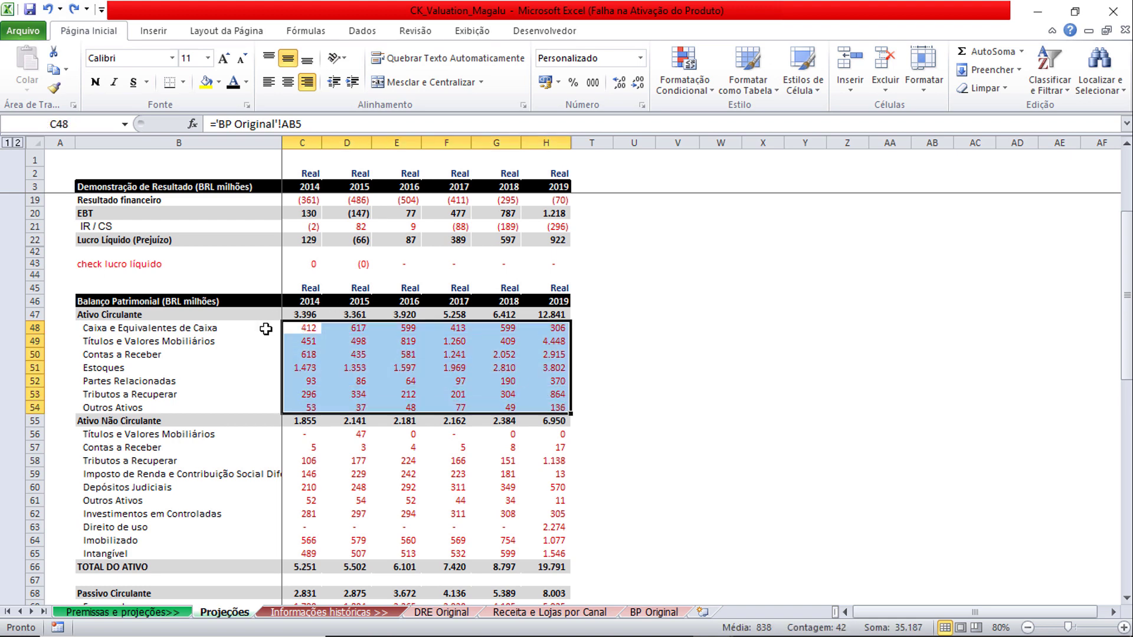
{"action": "left_click", "coordinate": [306, 313]}
{"action": "key", "text": "Right"}
{"action": "key", "text": "F2"}
{"action": "key", "text": "ctrl+Return"}
{"action": "left_click", "coordinate": [298, 422]}
{"action": "left_click", "coordinate": [356, 422]}
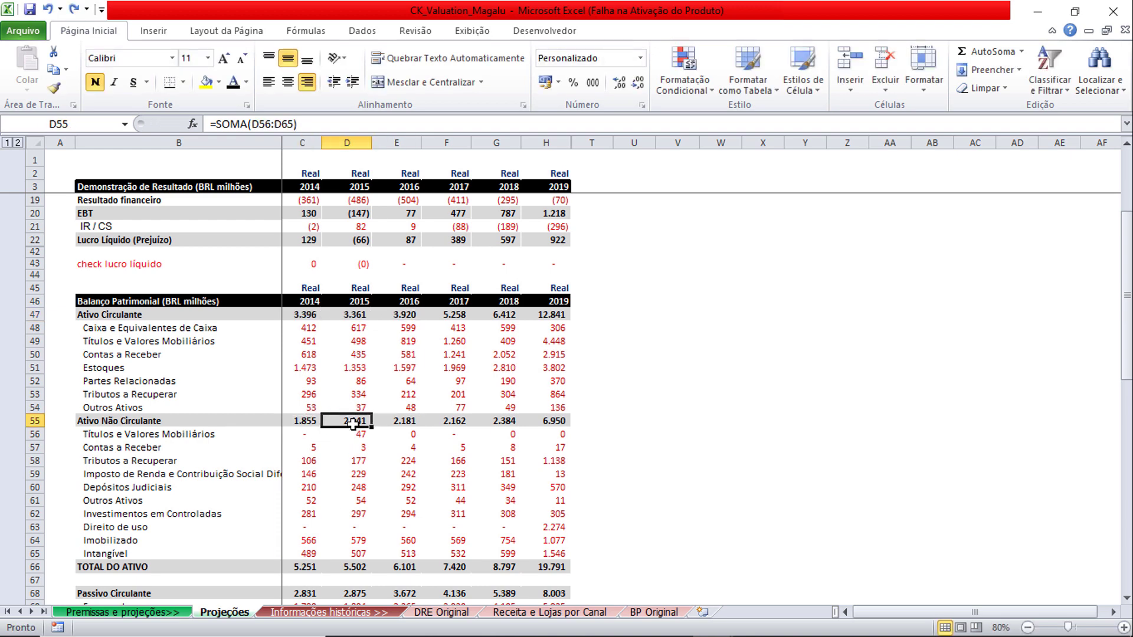
{"action": "left_click", "coordinate": [303, 566]}
Review the liabilities and equity section and inspect the 2014 Check formula below the balance sheet.
{"action": "scroll", "coordinate": [450, 498], "scroll_direction": "down", "scroll_amount": 4}
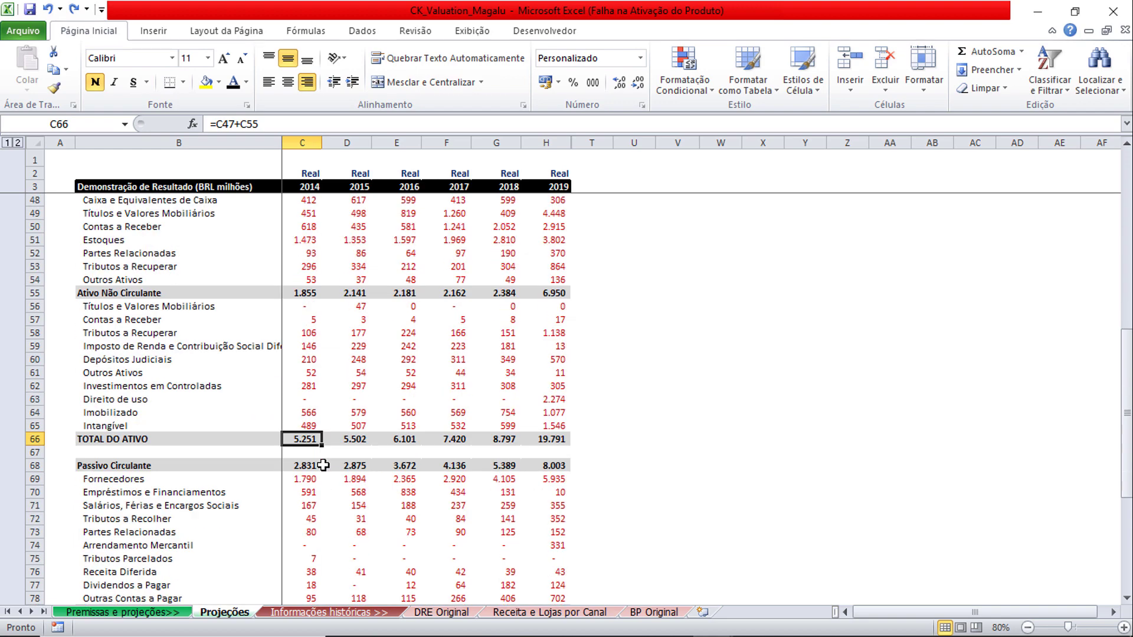
{"action": "scroll", "coordinate": [312, 452], "scroll_direction": "down", "scroll_amount": 4}
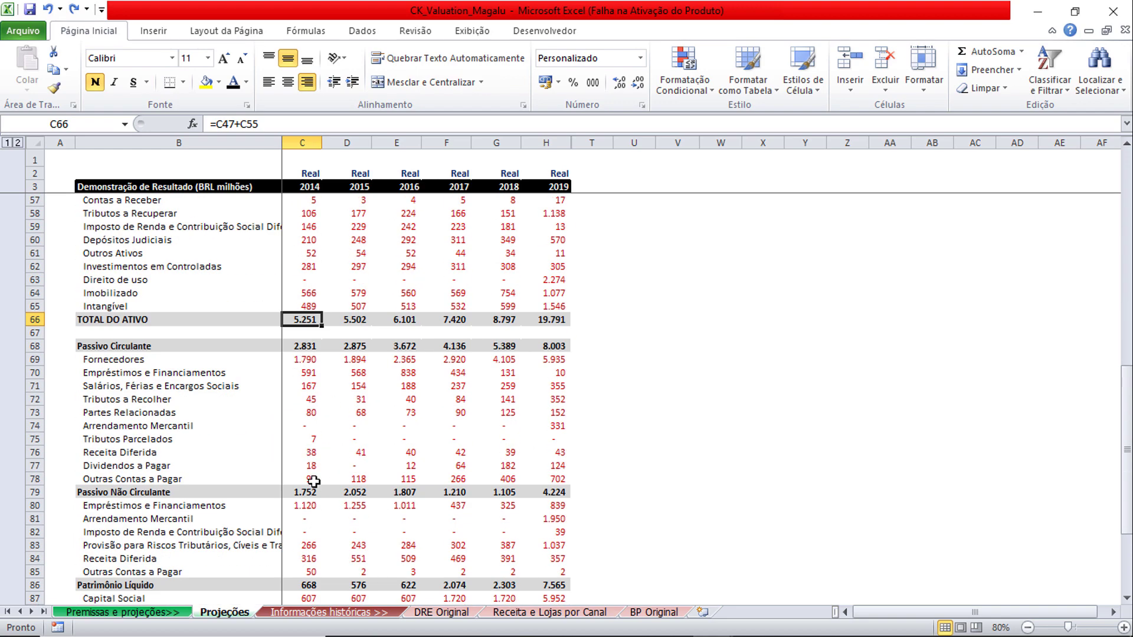
{"action": "scroll", "coordinate": [319, 511], "scroll_direction": "down", "scroll_amount": 1}
{"action": "scroll", "coordinate": [322, 511], "scroll_direction": "down", "scroll_amount": 3}
{"action": "left_click", "coordinate": [303, 518]}
{"action": "key", "text": "F2"}
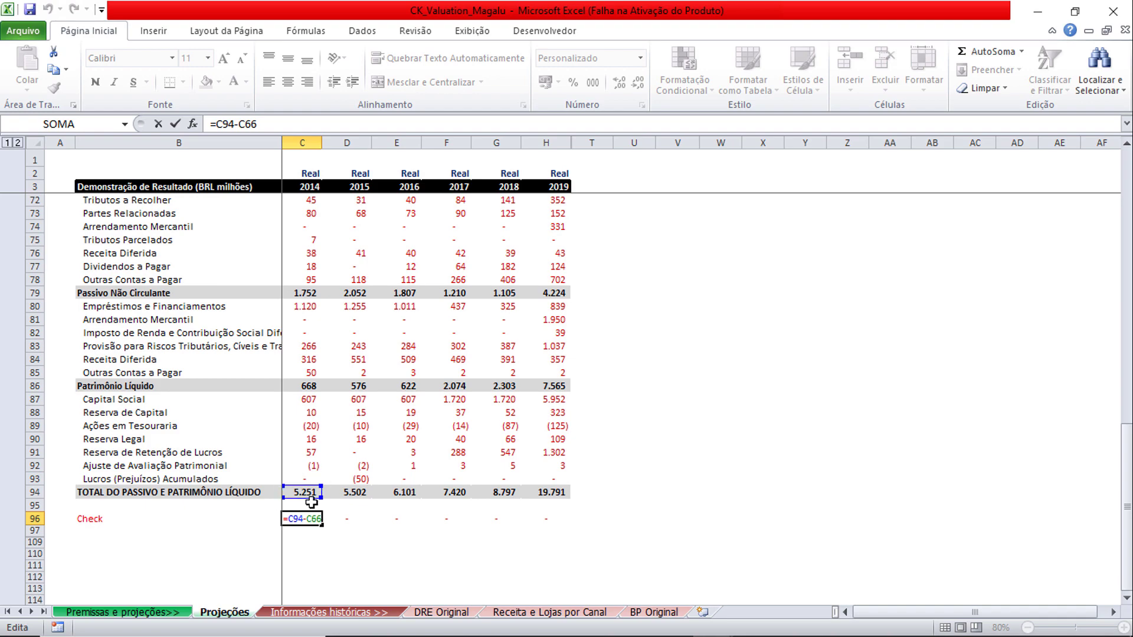
{"action": "scroll", "coordinate": [311, 502], "scroll_direction": "up", "scroll_amount": 4}
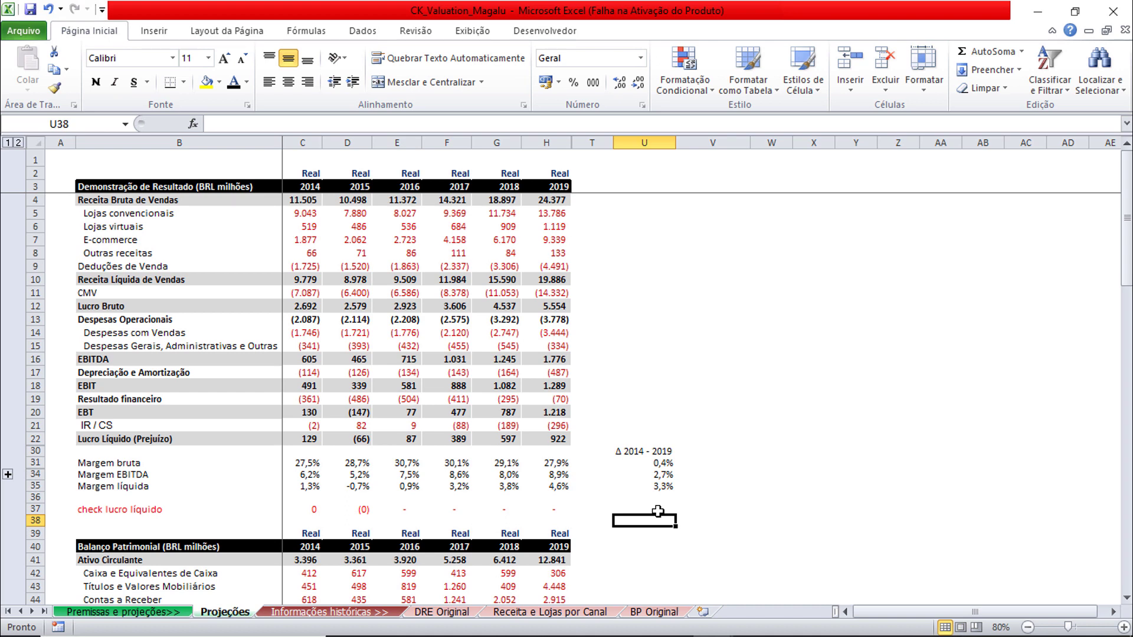
Compare EBITDA for 2014 and 2019 and inspect the 2014 Margem EBITDA formula.
{"action": "left_click", "coordinate": [307, 361]}
{"action": "left_click", "coordinate": [561, 358], "text": "ctrl"}
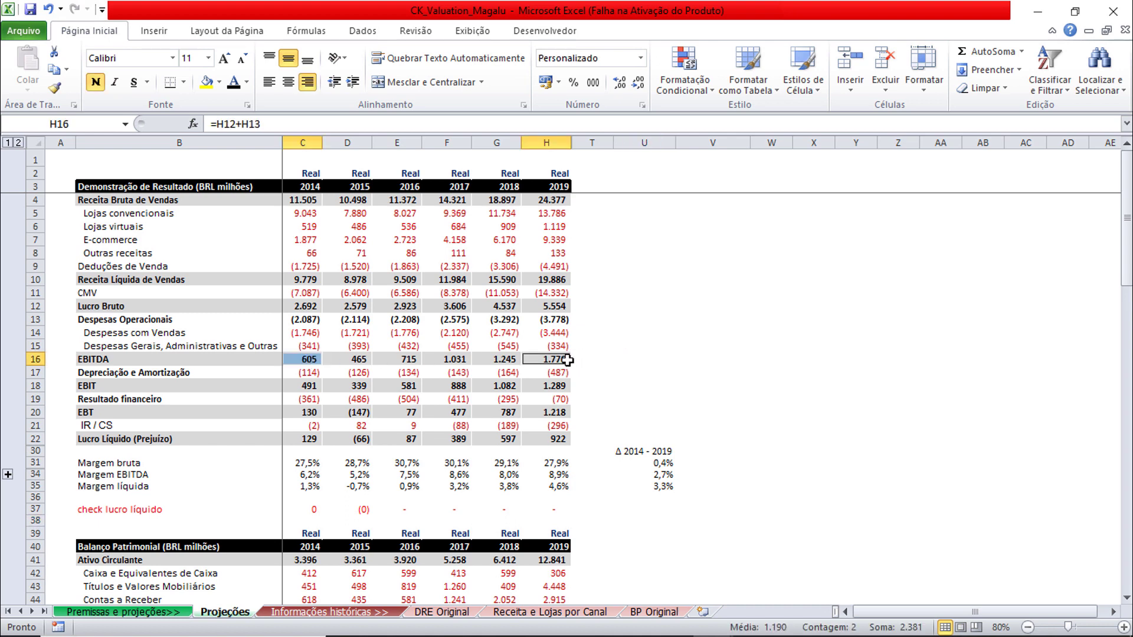
{"action": "left_click", "coordinate": [315, 471]}
{"action": "key", "text": "F2"}
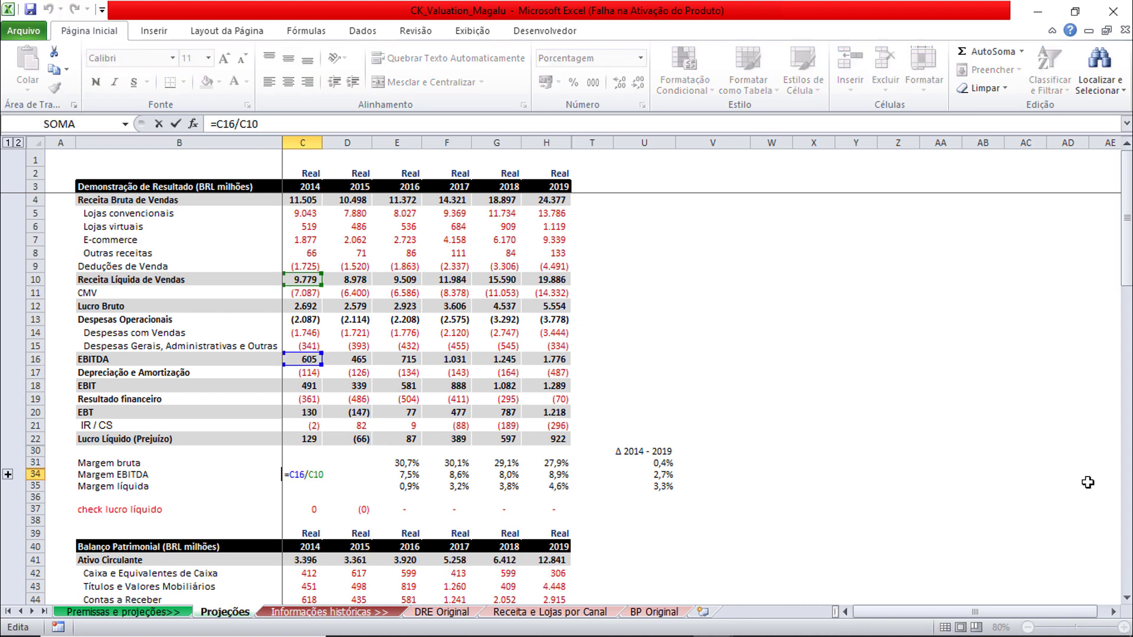
{"action": "key", "text": "ctrl+Return"}
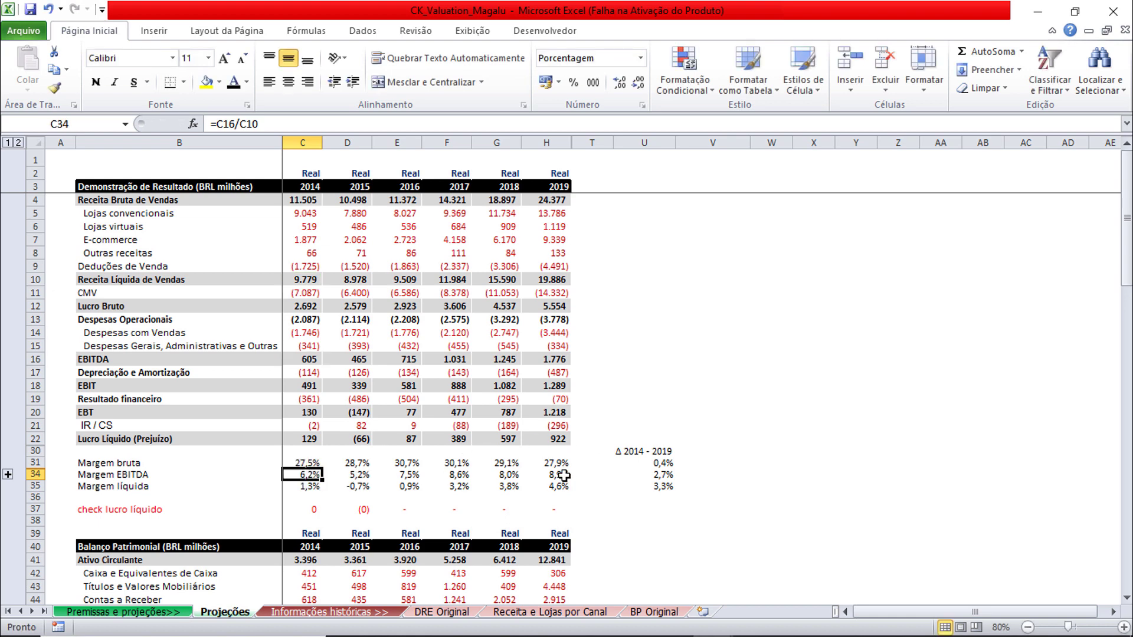
Enter =H34-C34 as the Δ 2014 - 2019 formula for Margem EBITDA.
{"action": "left_click", "coordinate": [658, 474]}
{"action": "type", "text": "=H34-C34"}
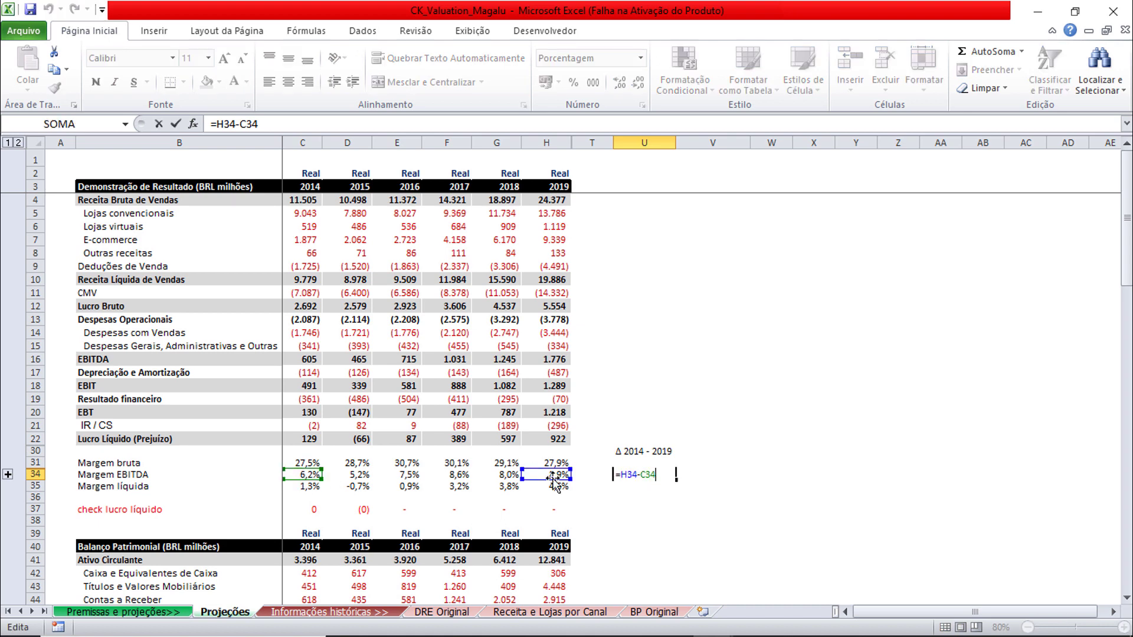
{"action": "key", "text": "ctrl+Return"}
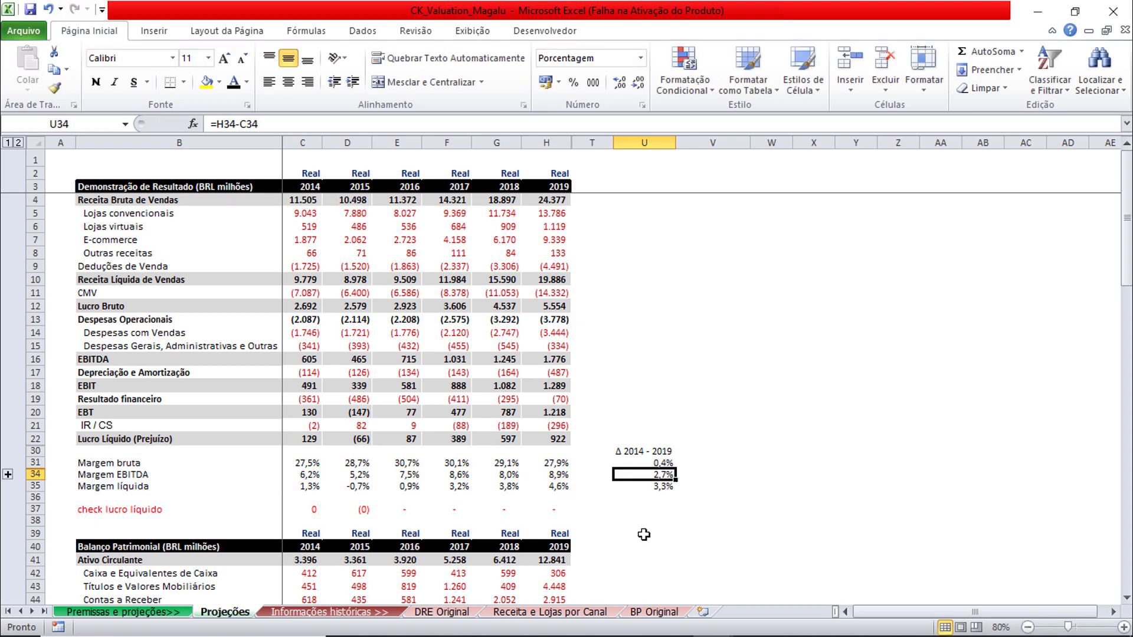
Inspect the Δ 2014 - 2019 formula for Margem bruta.
{"action": "left_click", "coordinate": [669, 464]}
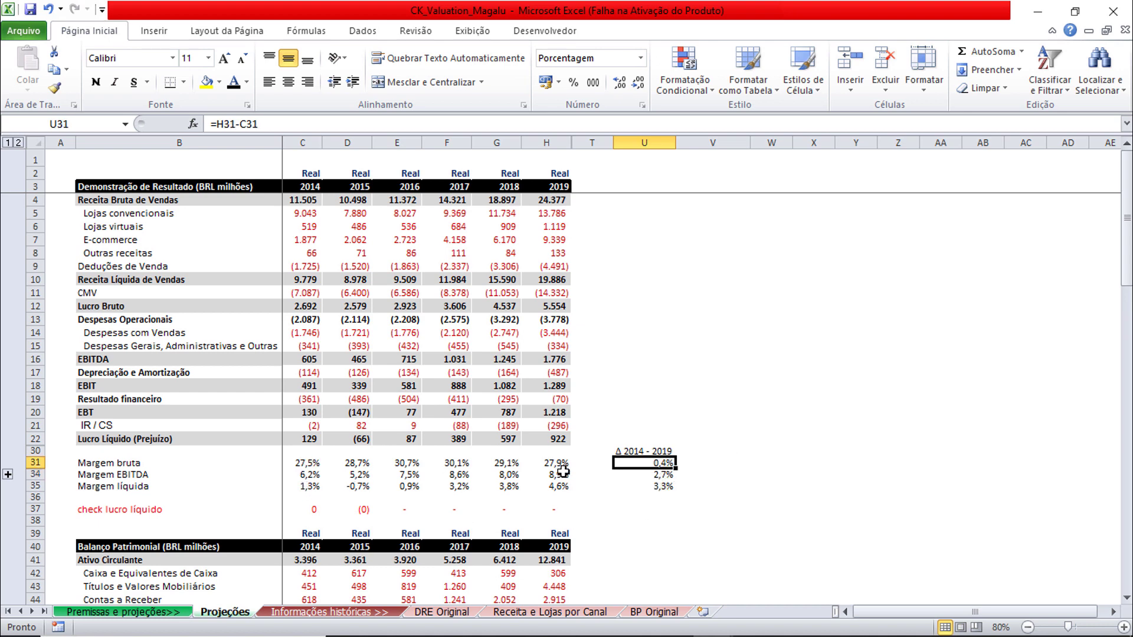
{"action": "double_click", "coordinate": [655, 463]}
{"action": "key", "text": "Escape"}
Expand the grouped expense rows between Margem bruta and Margem EBITDA and select their 2014 percentages.
{"action": "left_click_drag", "start_coordinate": [146, 333], "coordinate": [146, 342]}
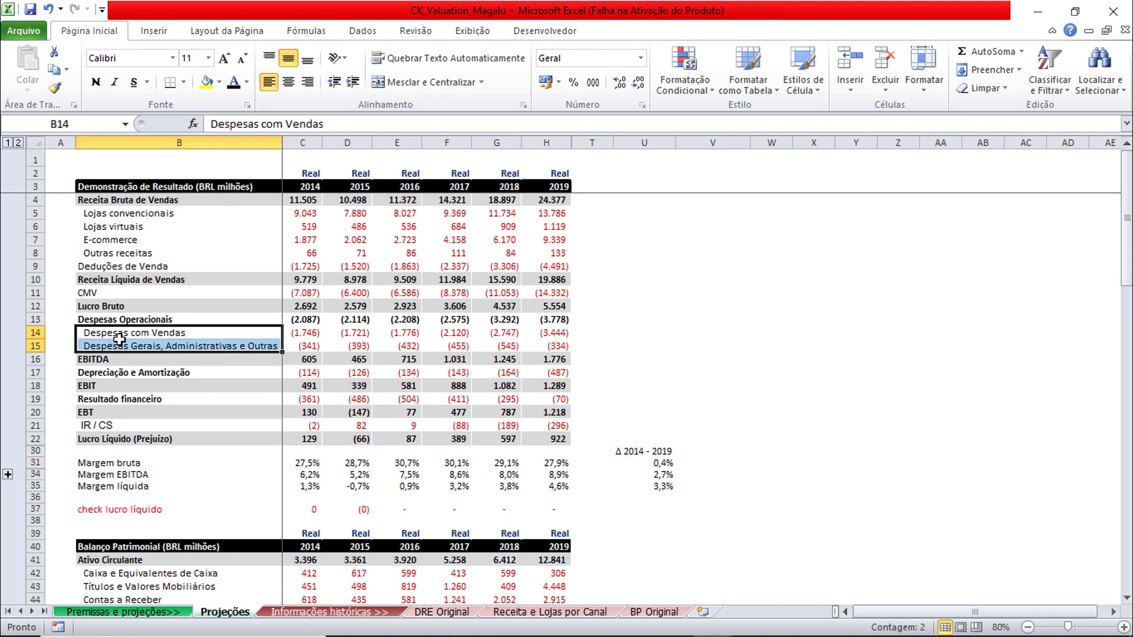
{"action": "left_click", "coordinate": [8, 473]}
{"action": "left_click_drag", "start_coordinate": [167, 474], "coordinate": [309, 485]}
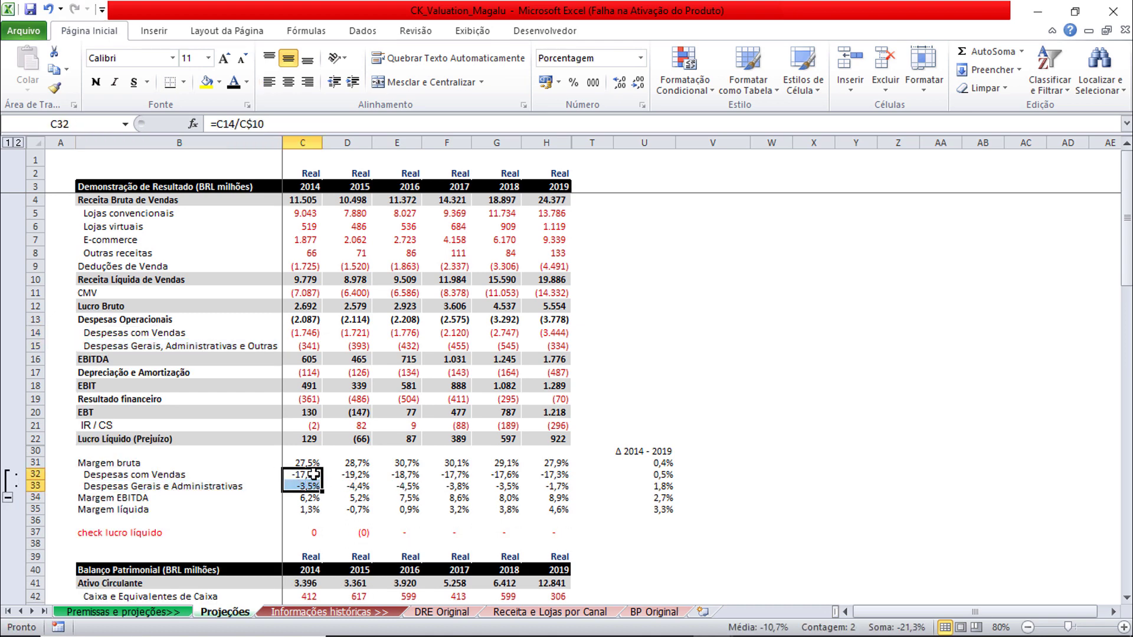
Examine the Δ 2014 - 2019 values for Despesas com Vendas and Despesas Gerais e Administrativas.
{"action": "left_click", "coordinate": [653, 474]}
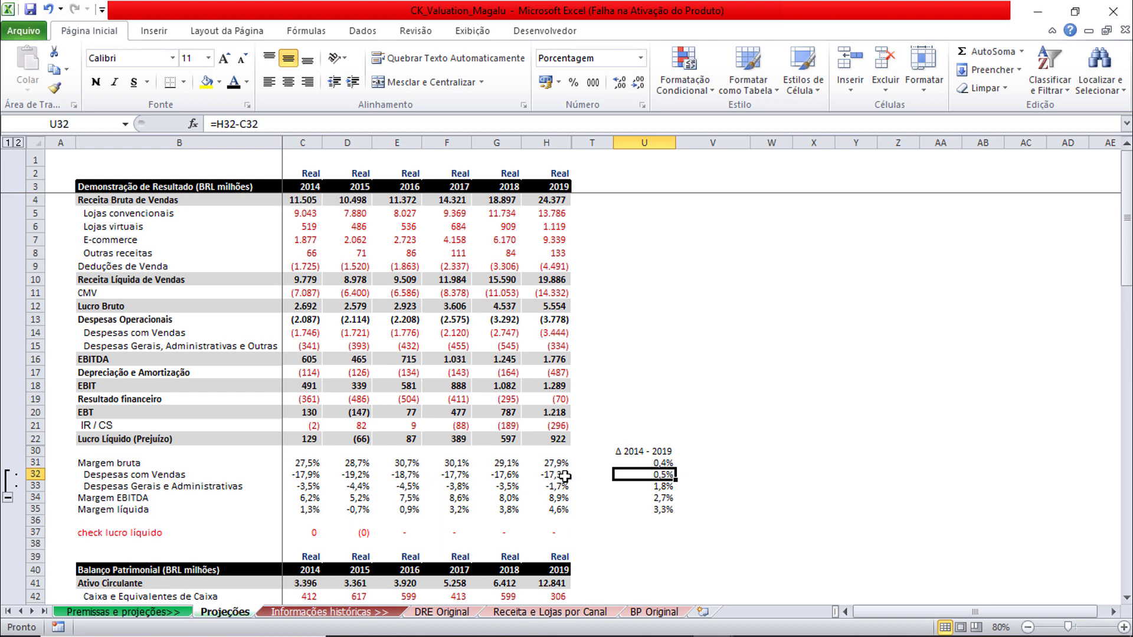
{"action": "left_click", "coordinate": [658, 487]}
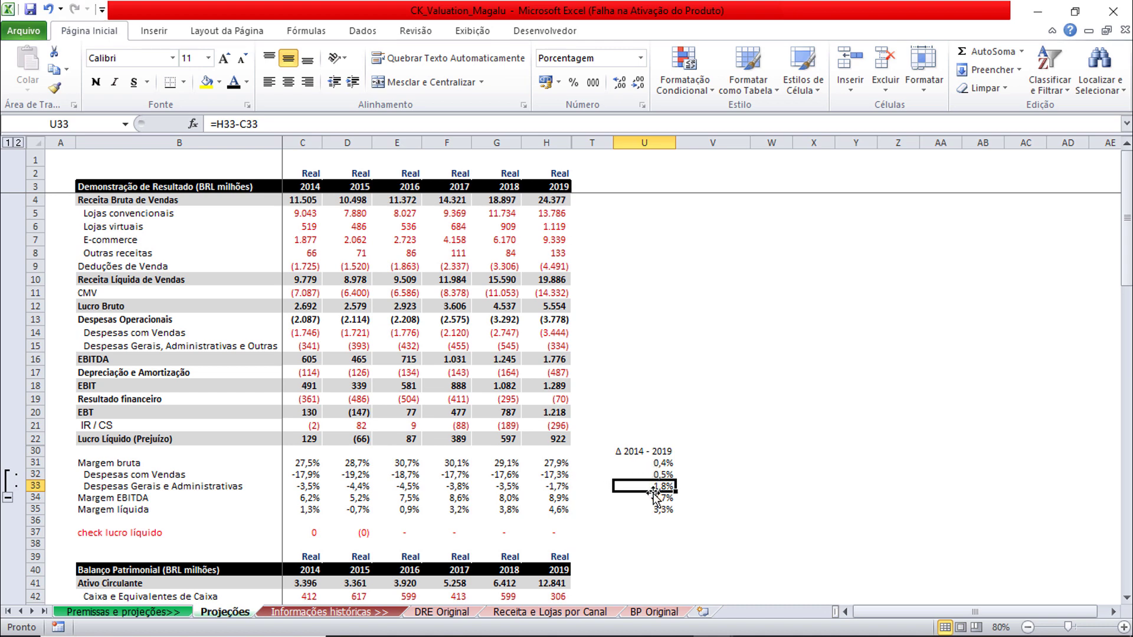
{"action": "left_click", "coordinate": [35, 485]}
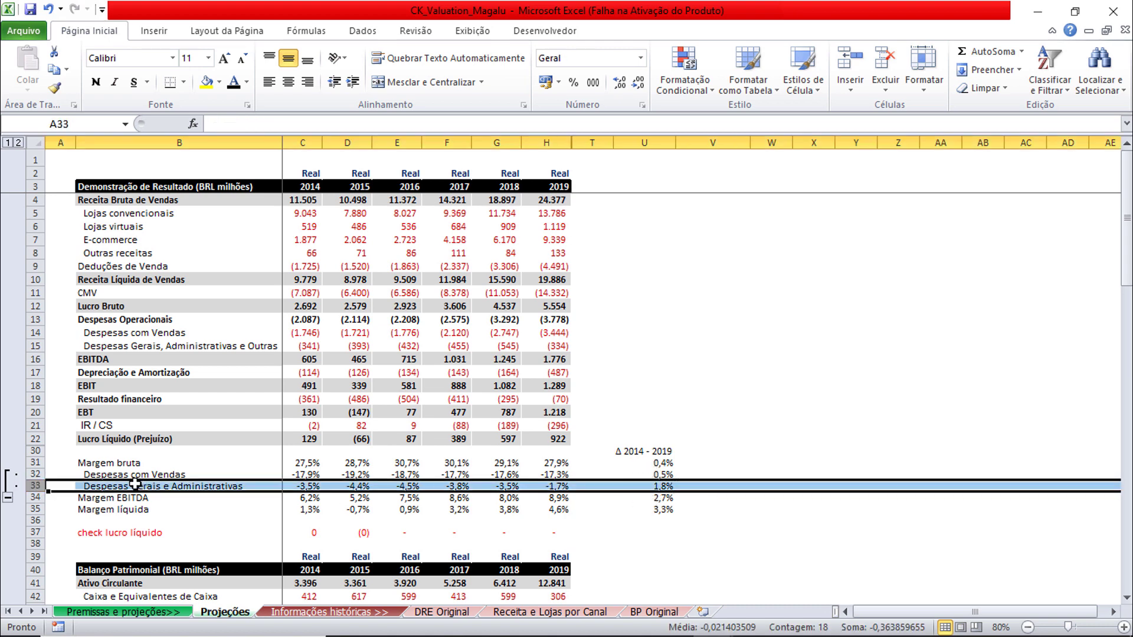
Examine the Margem EBITDA variation and compare the 2014 and 2019 margins.
{"action": "left_click", "coordinate": [643, 498]}
{"action": "left_click", "coordinate": [313, 499]}
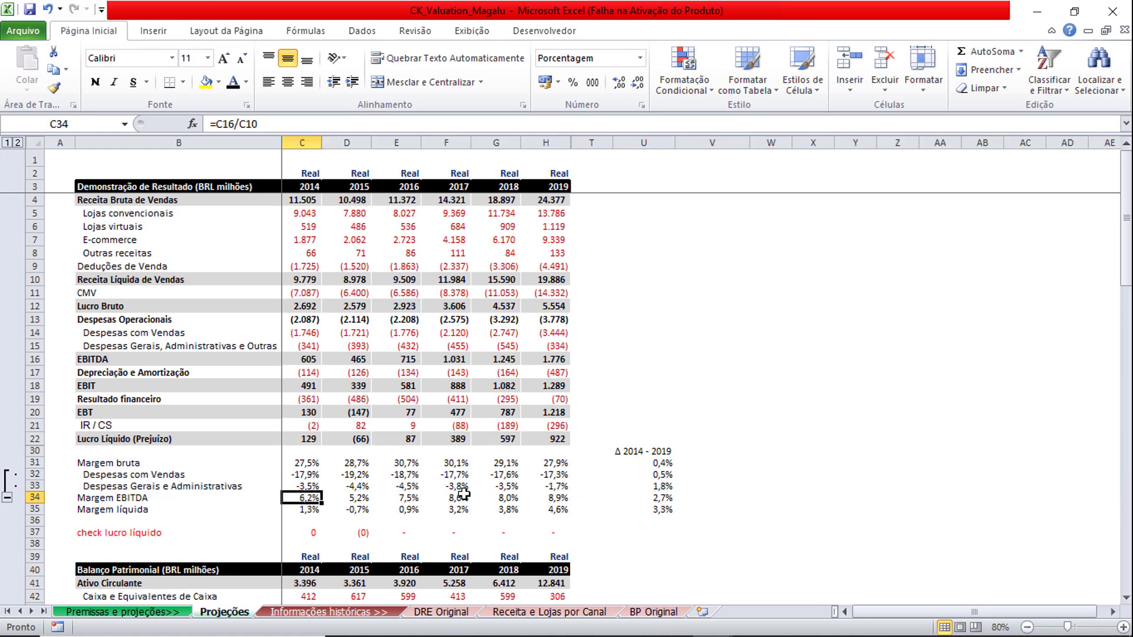
{"action": "left_click", "coordinate": [559, 498], "text": "ctrl"}
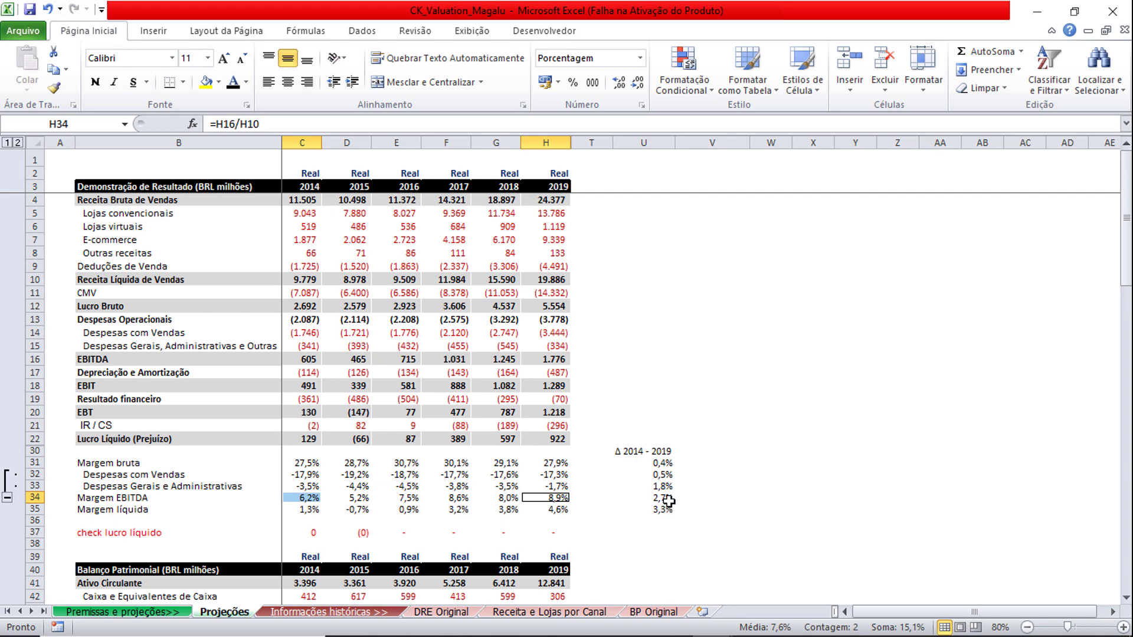
{"action": "left_click", "coordinate": [314, 498]}
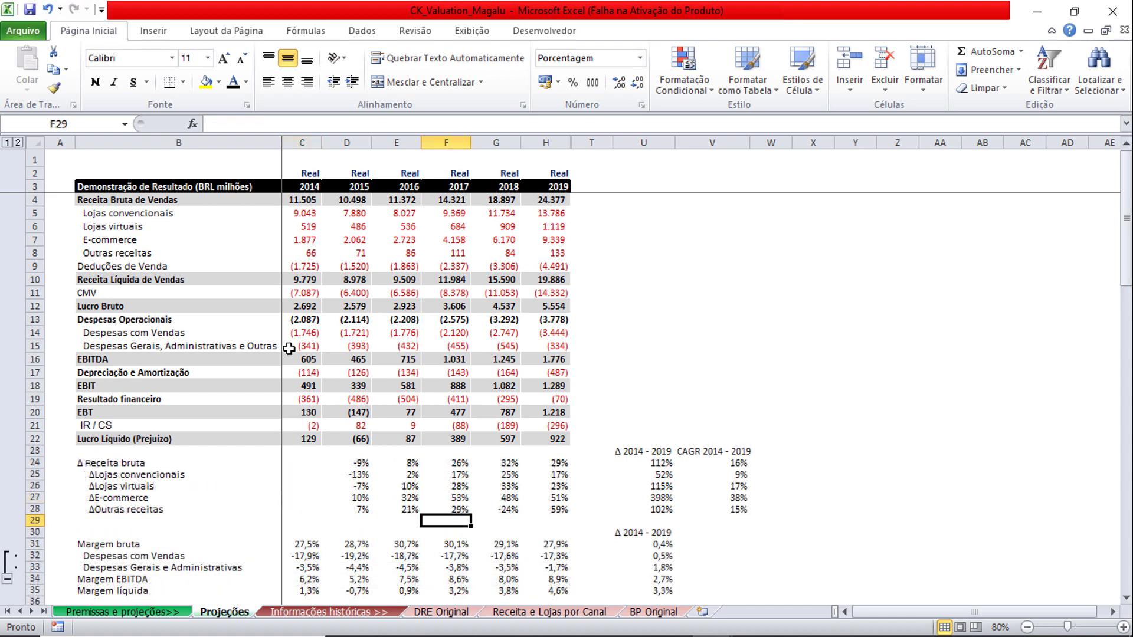
Examine the yearly Δ Receita bruta growth from 2015 to 2019 and its Δ 2014 - 2019 formula.
{"action": "left_click", "coordinate": [357, 464]}
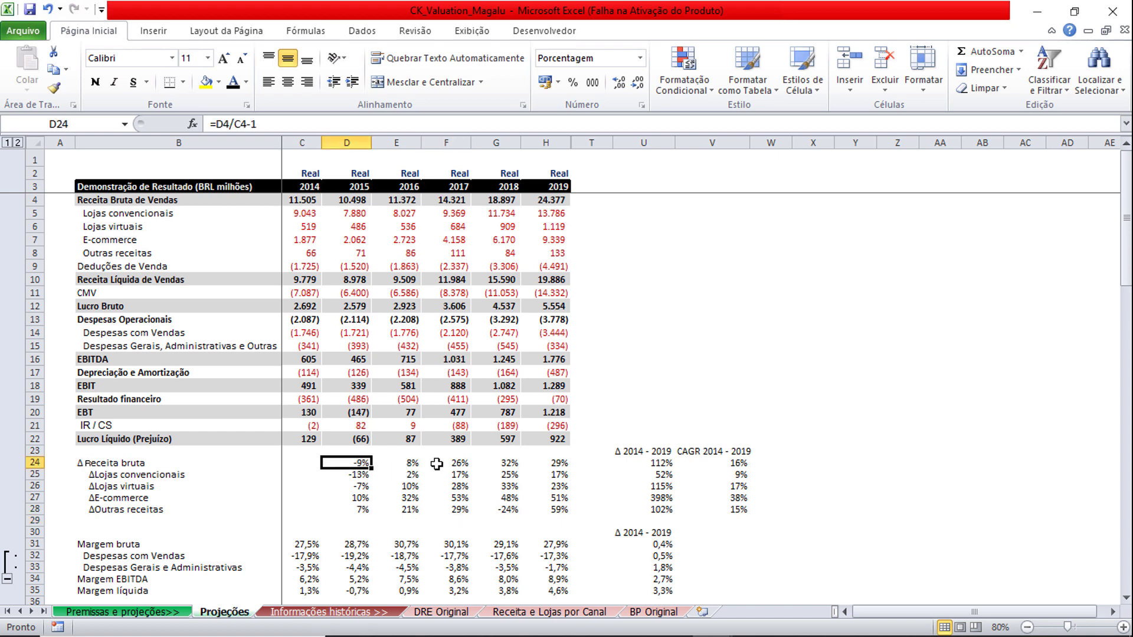
{"action": "left_click", "coordinate": [400, 463]}
{"action": "left_click", "coordinate": [460, 462]}
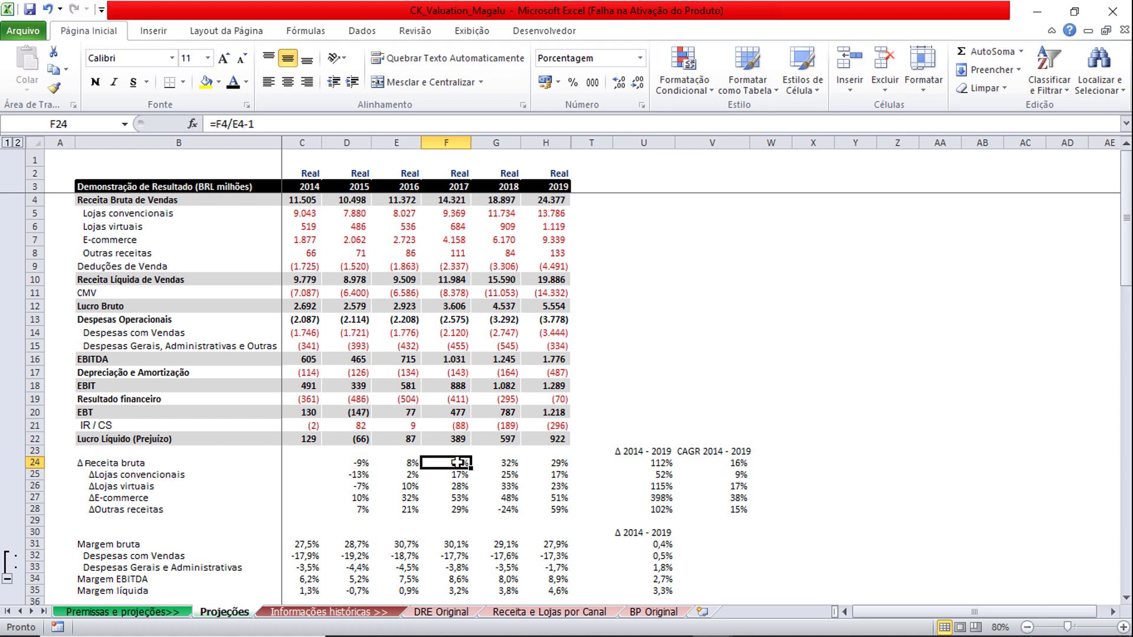
{"action": "left_click", "coordinate": [514, 463]}
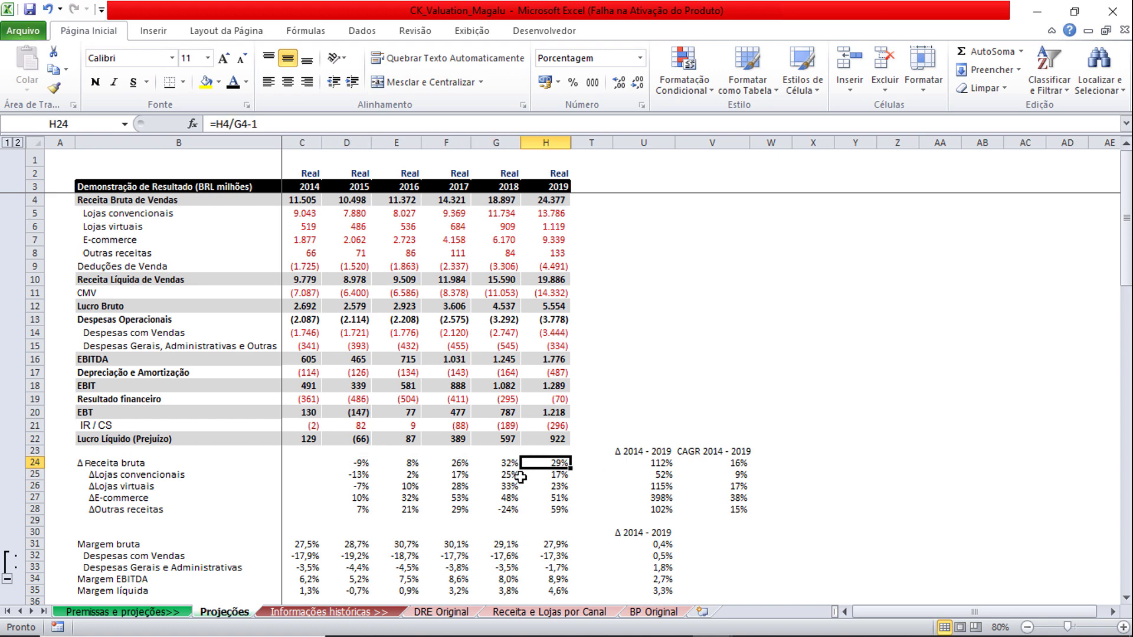
{"action": "left_click_drag", "start_coordinate": [399, 462], "coordinate": [549, 463]}
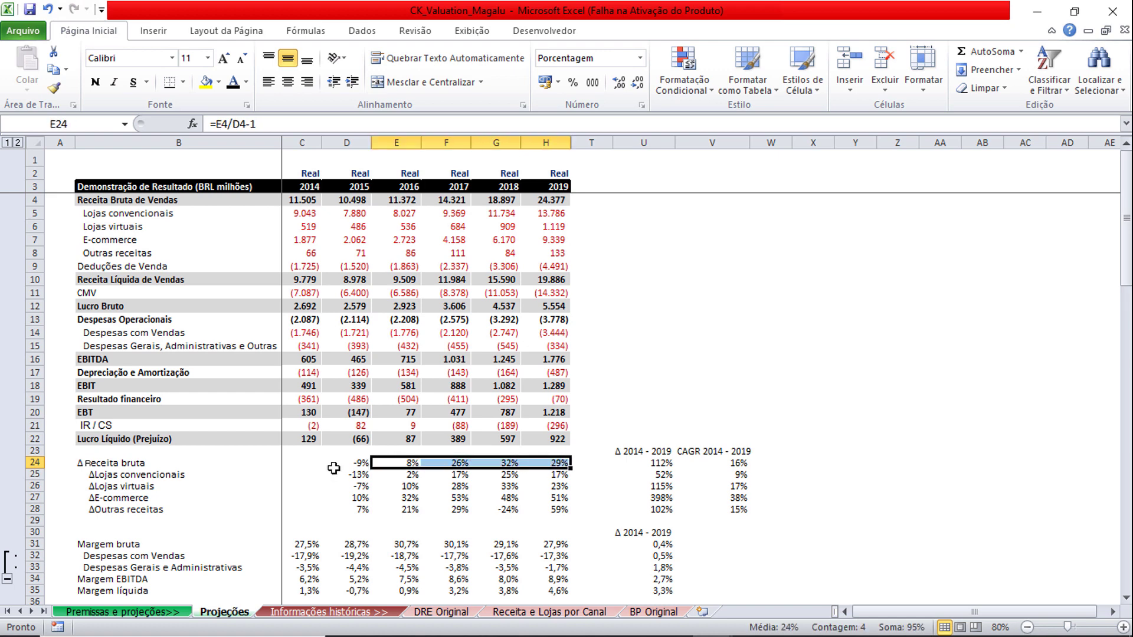
{"action": "left_click", "coordinate": [650, 461]}
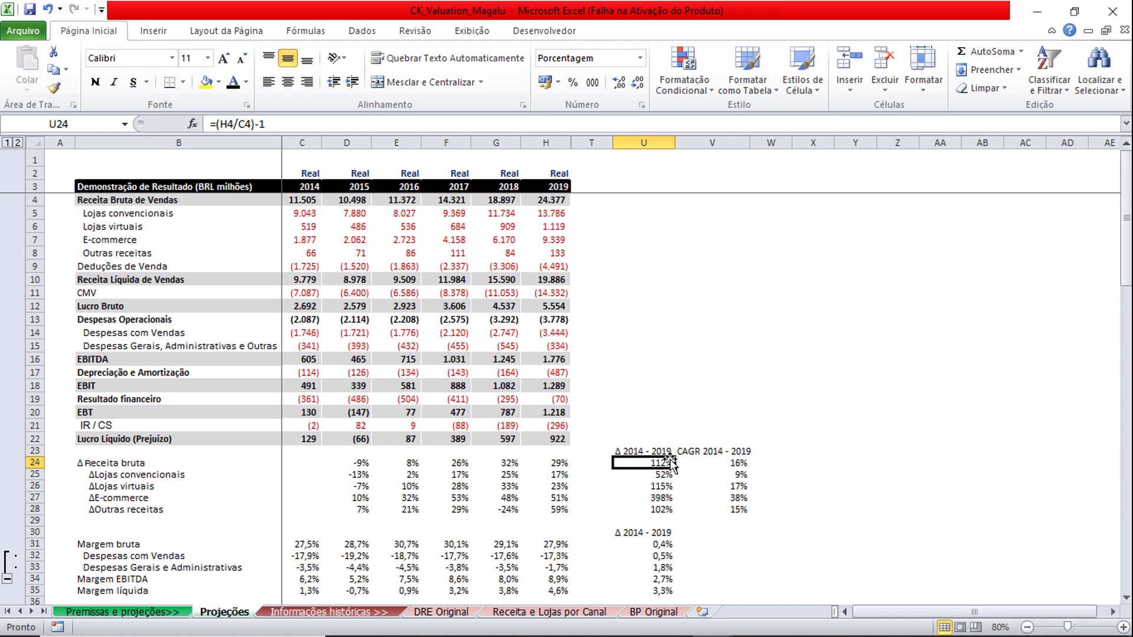
Examine the growth rows by sales channel and the Δ 2014 - 2019 variation of E-commerce.
{"action": "left_click", "coordinate": [161, 472]}
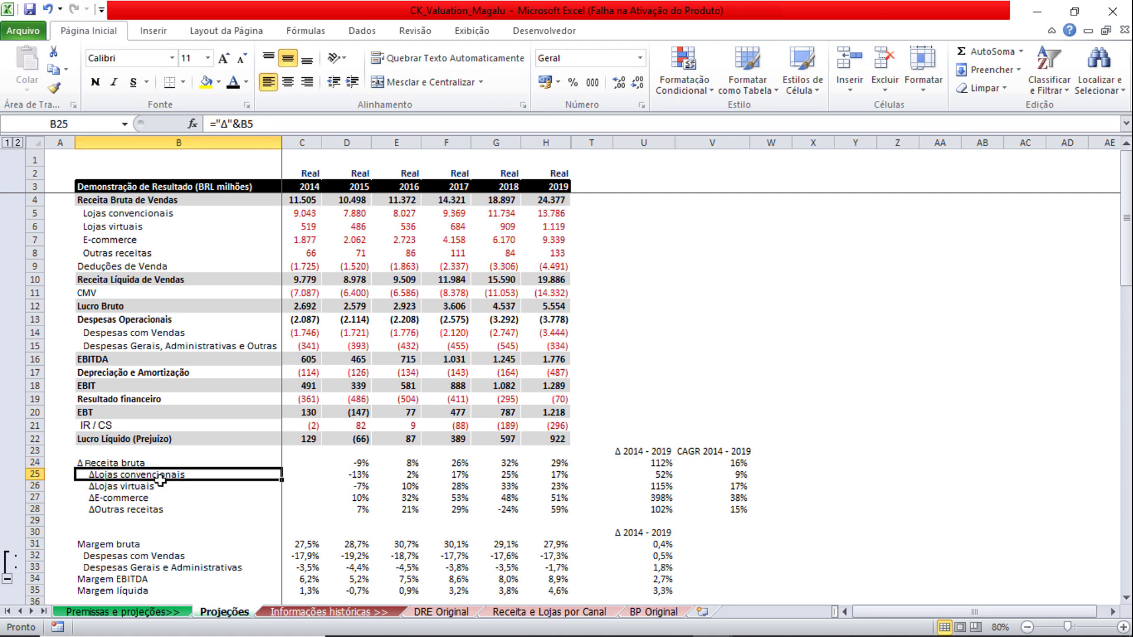
{"action": "left_click_drag", "start_coordinate": [161, 476], "coordinate": [161, 506]}
{"action": "left_click", "coordinate": [657, 498]}
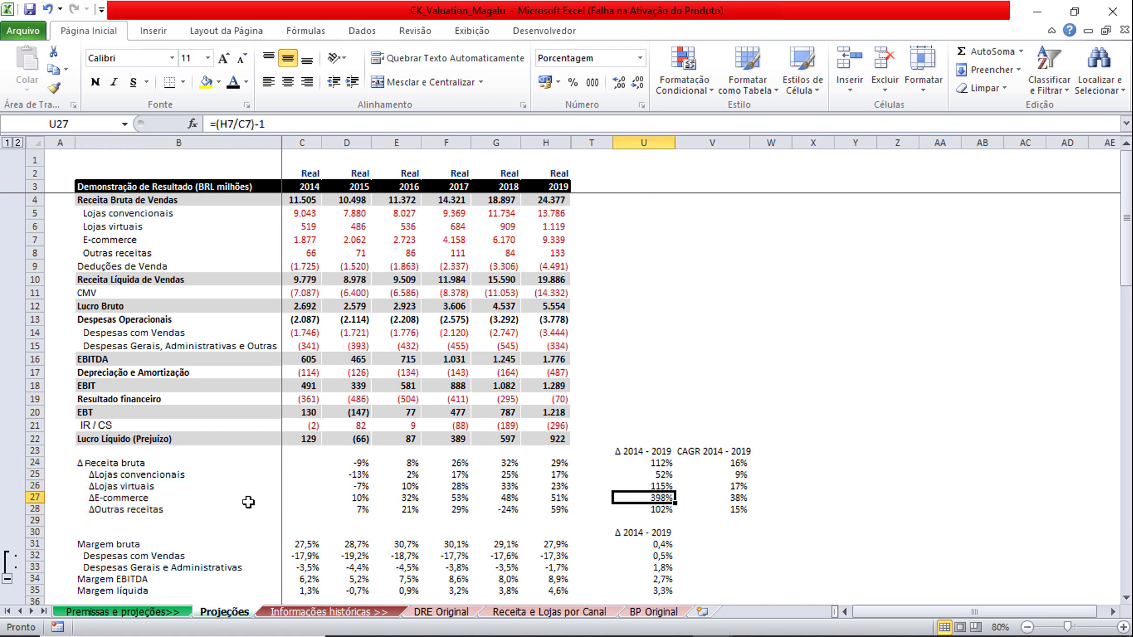
{"action": "left_click", "coordinate": [32, 497]}
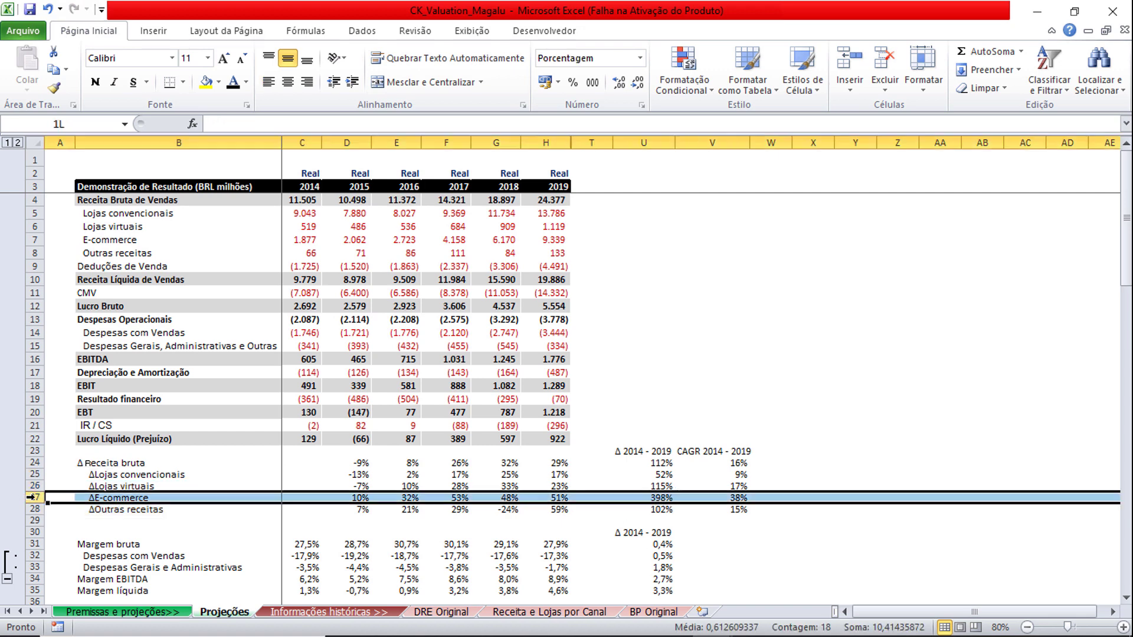
Compare E-commerce revenue in 2014 and 2019, and set the 2019 amount against Lojas convencionais.
{"action": "left_click", "coordinate": [309, 240]}
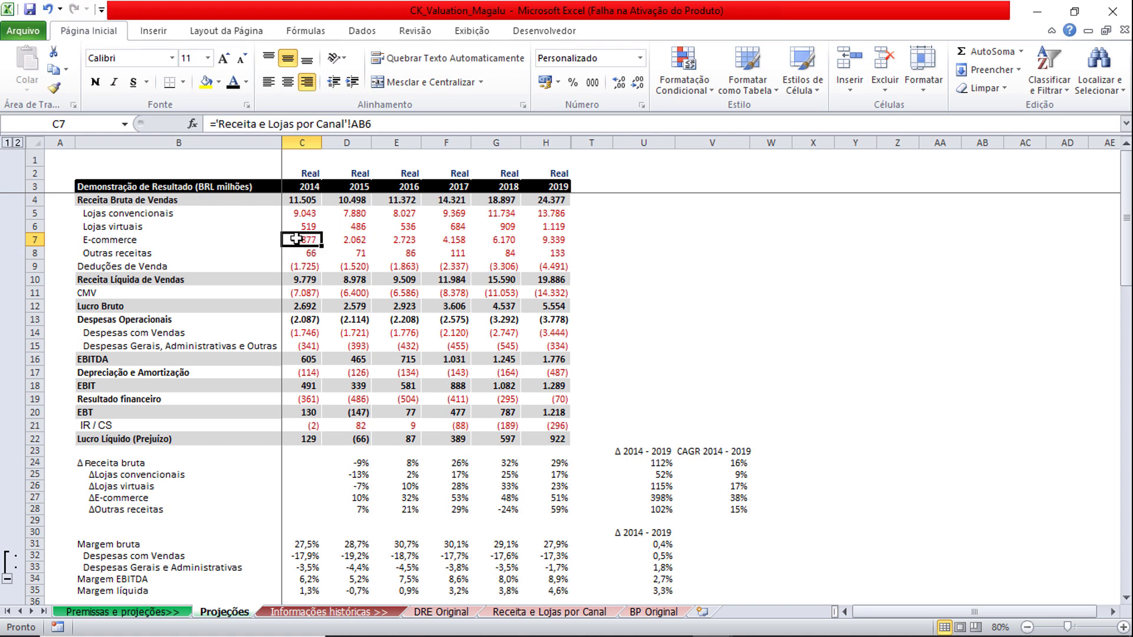
{"action": "key", "text": "ctrl+Right"}
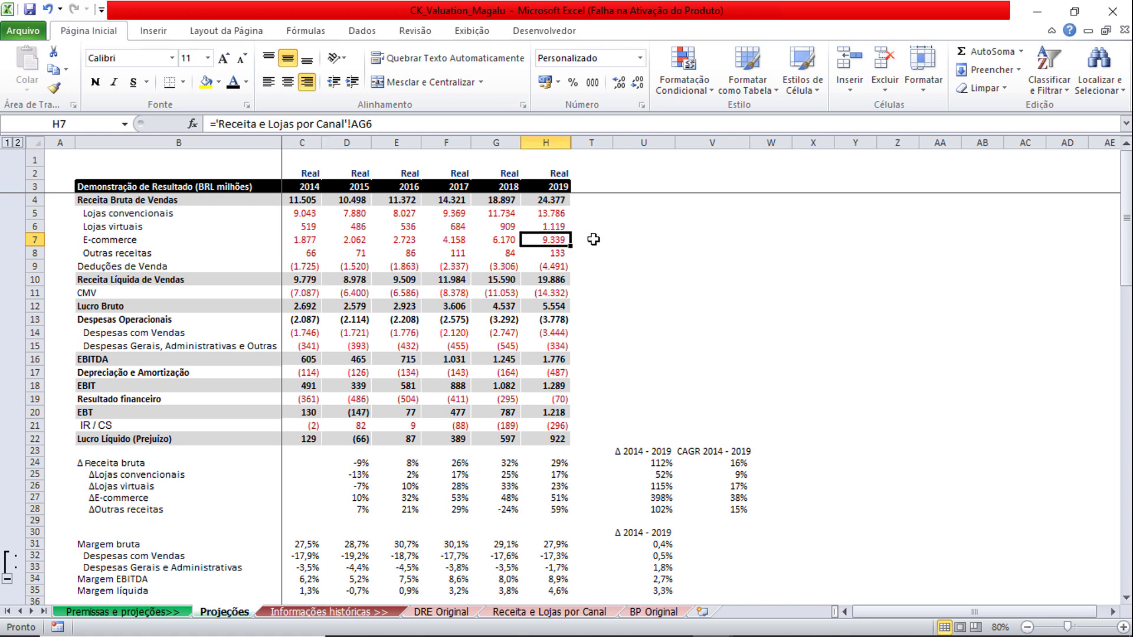
{"action": "left_click", "coordinate": [561, 213]}
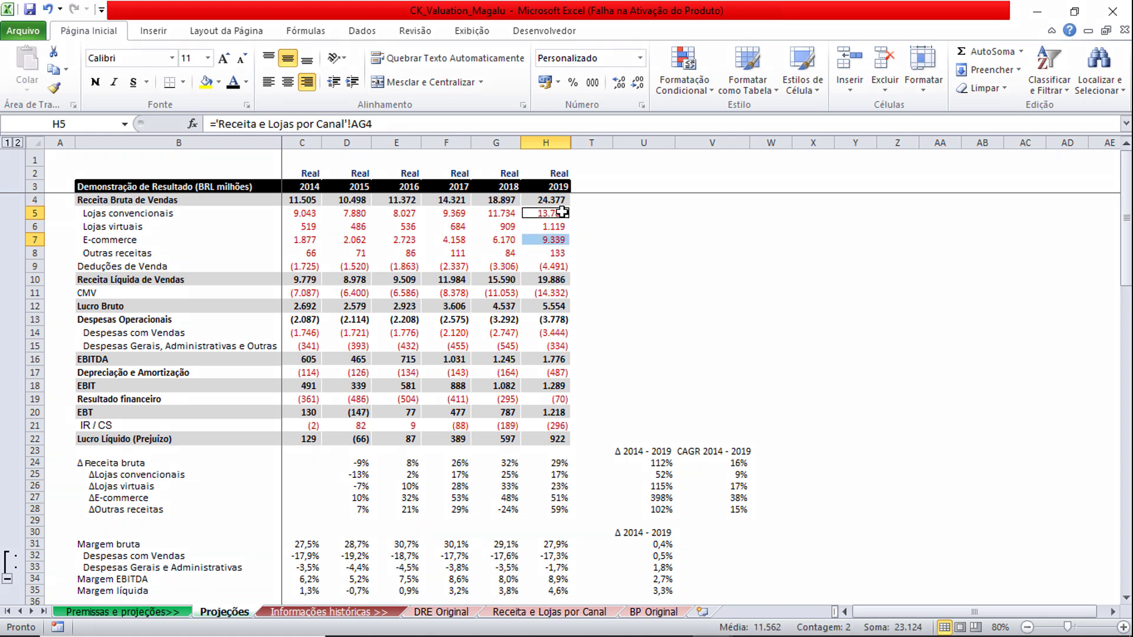
{"action": "left_click", "coordinate": [643, 253]}
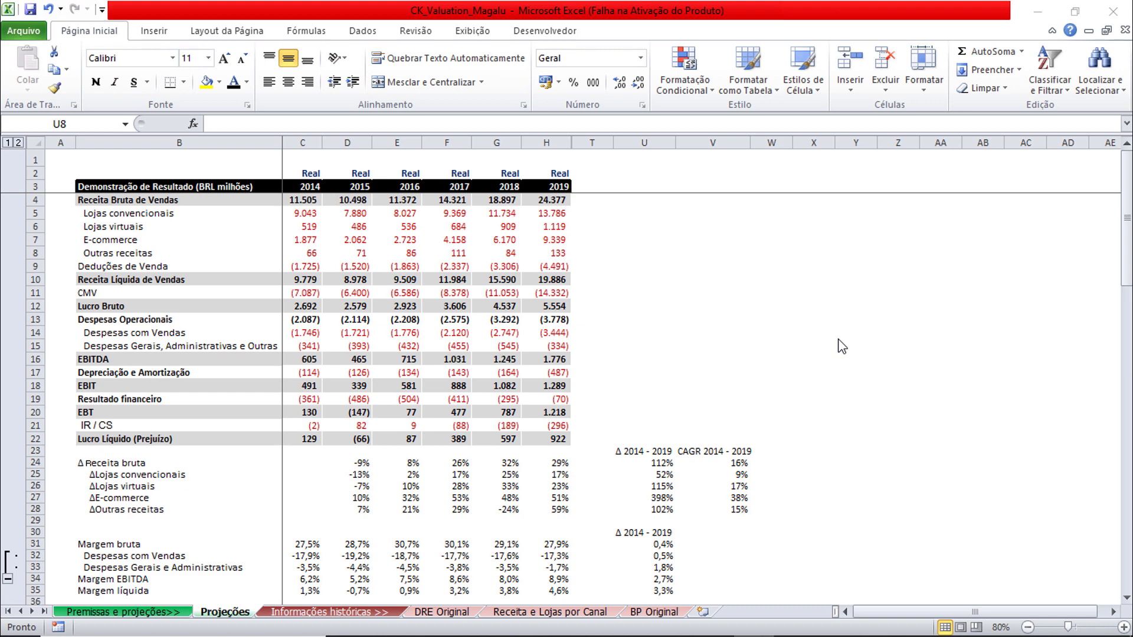
Examine the 2014 and 2015 income statement columns, including net revenue, and follow EBITDA through 2019.
{"action": "left_click_drag", "start_coordinate": [302, 186], "coordinate": [354, 439]}
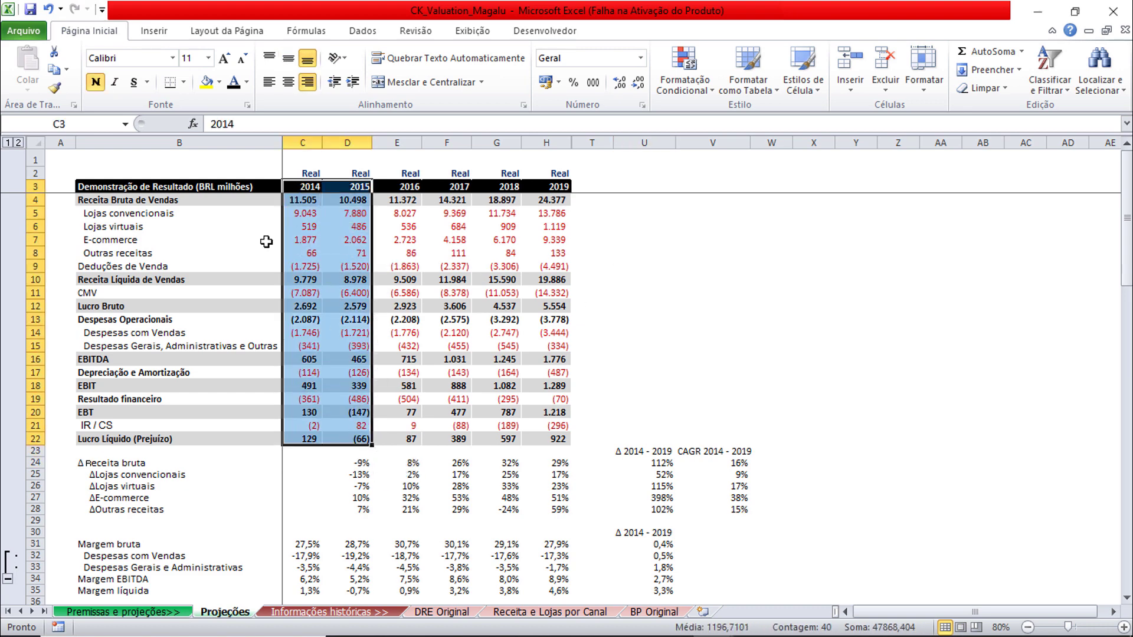
{"action": "left_click_drag", "start_coordinate": [310, 279], "coordinate": [342, 279]}
{"action": "left_click_drag", "start_coordinate": [307, 356], "coordinate": [346, 355]}
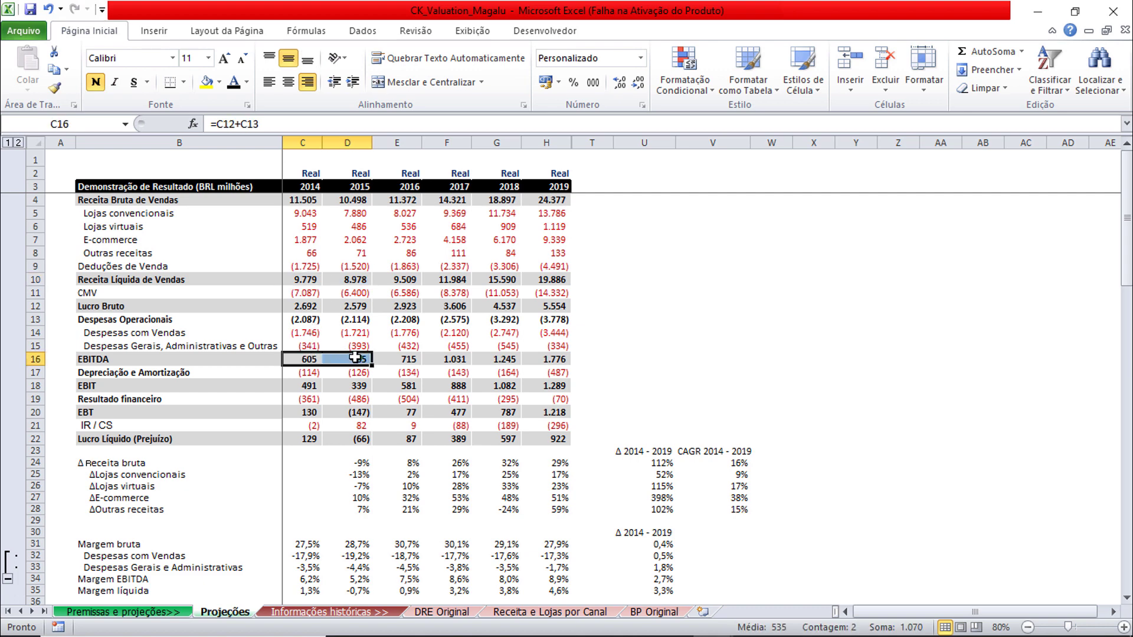
{"action": "left_click_drag", "start_coordinate": [357, 357], "coordinate": [546, 360]}
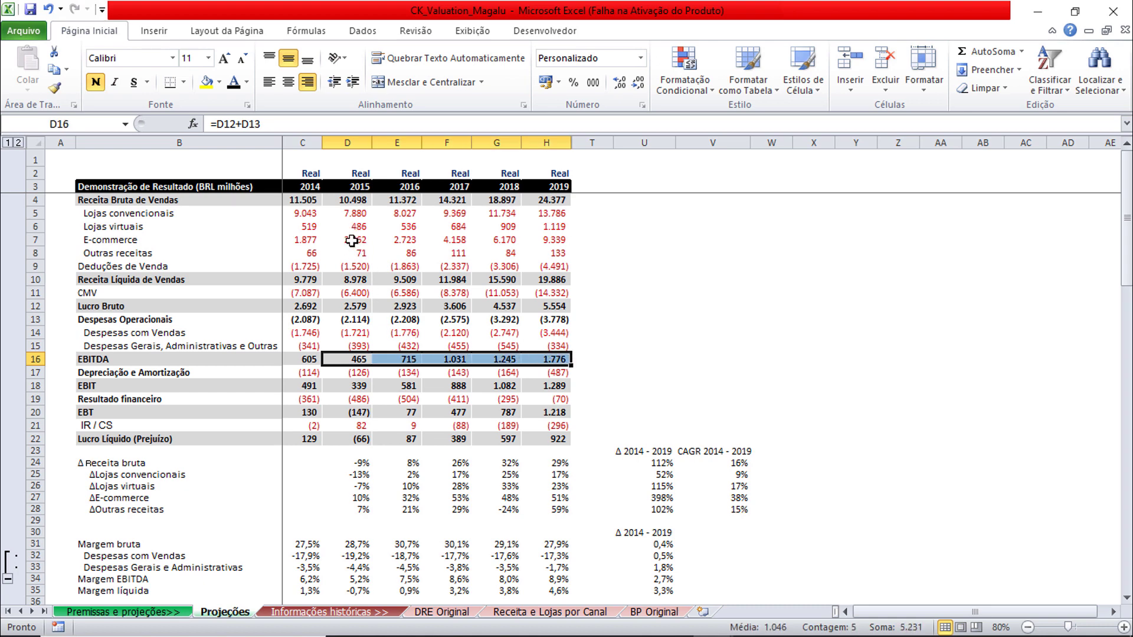
Examine E-commerce revenue across the years from 2014 alongside the Margem EBITDA for 2015 to 2018.
{"action": "left_click_drag", "start_coordinate": [352, 241], "coordinate": [484, 242]}
{"action": "left_click_drag", "start_coordinate": [359, 579], "coordinate": [487, 579]}
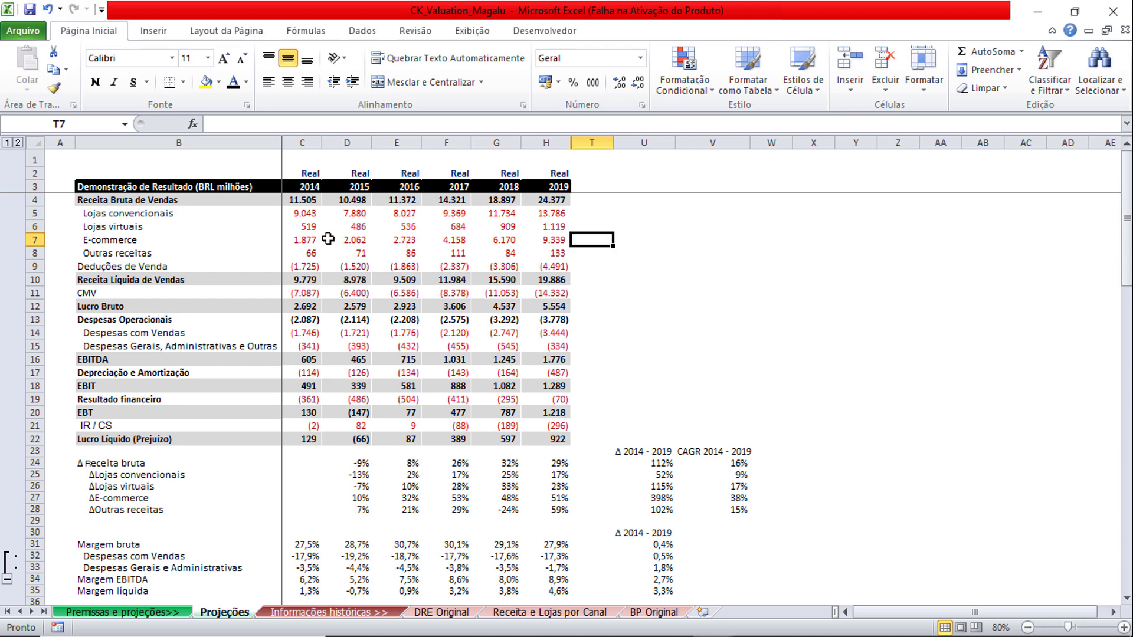
{"action": "left_click", "coordinate": [361, 239]}
{"action": "left_click_drag", "start_coordinate": [363, 239], "coordinate": [401, 242]}
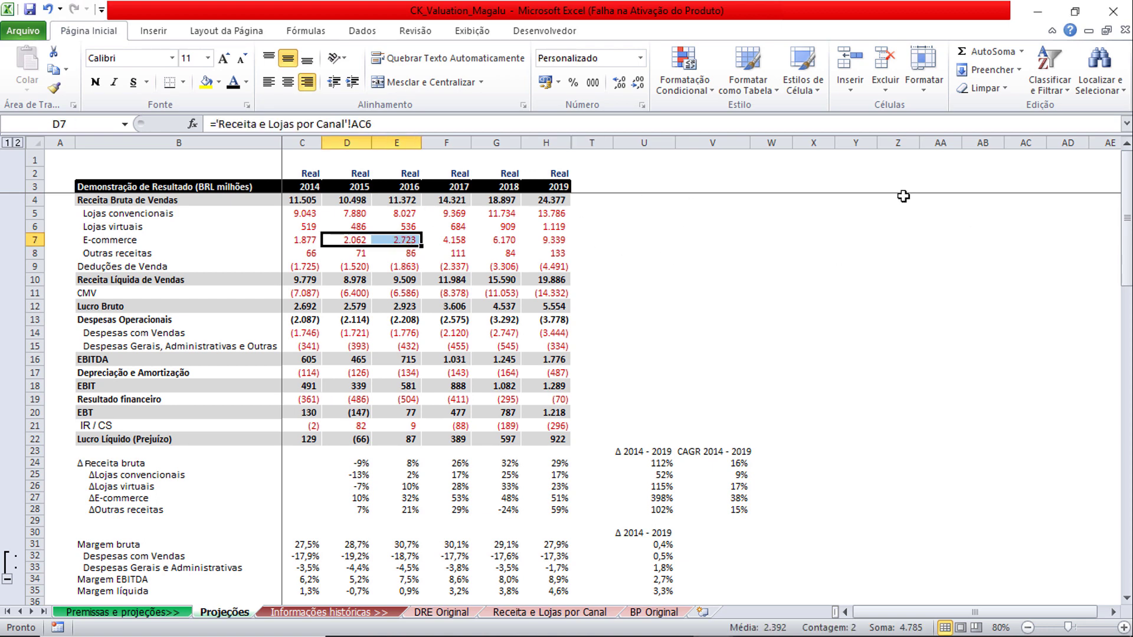
{"action": "left_click", "coordinate": [310, 239]}
{"action": "key", "text": "shift+Down"}
{"action": "key", "text": "shift+Down"}
{"action": "key", "text": "shift+Down"}
{"action": "key", "text": "shift+Right"}
{"action": "key", "text": "shift+Right"}
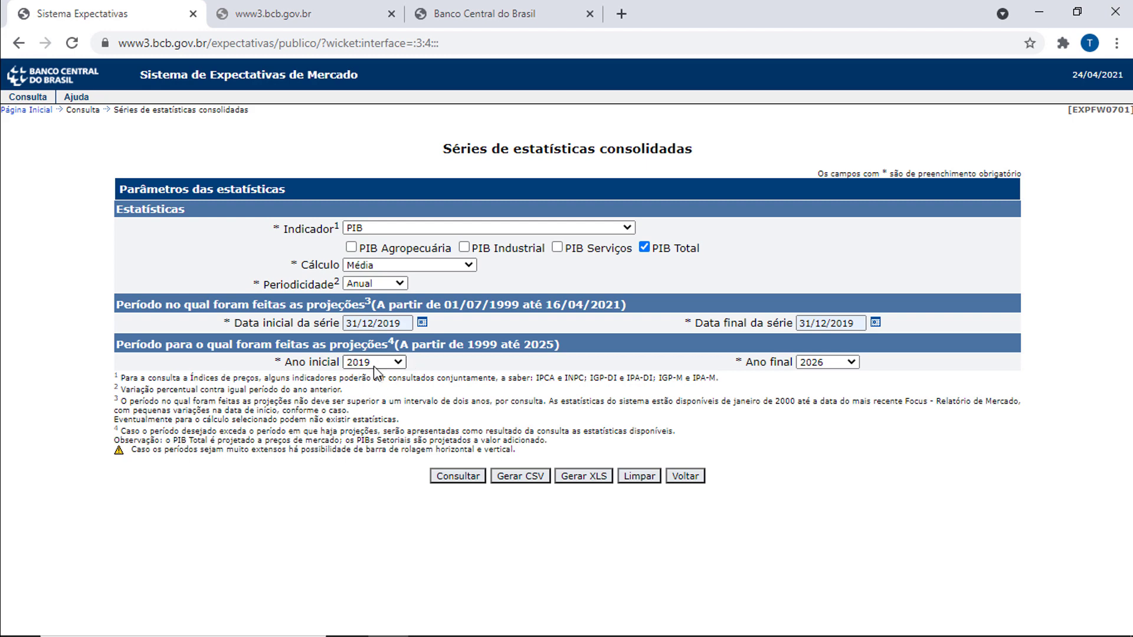
In the Banco Central market expectations query for PIB Total, set the final year to 2026 and generate the XLS file.
{"action": "left_click", "coordinate": [850, 363]}
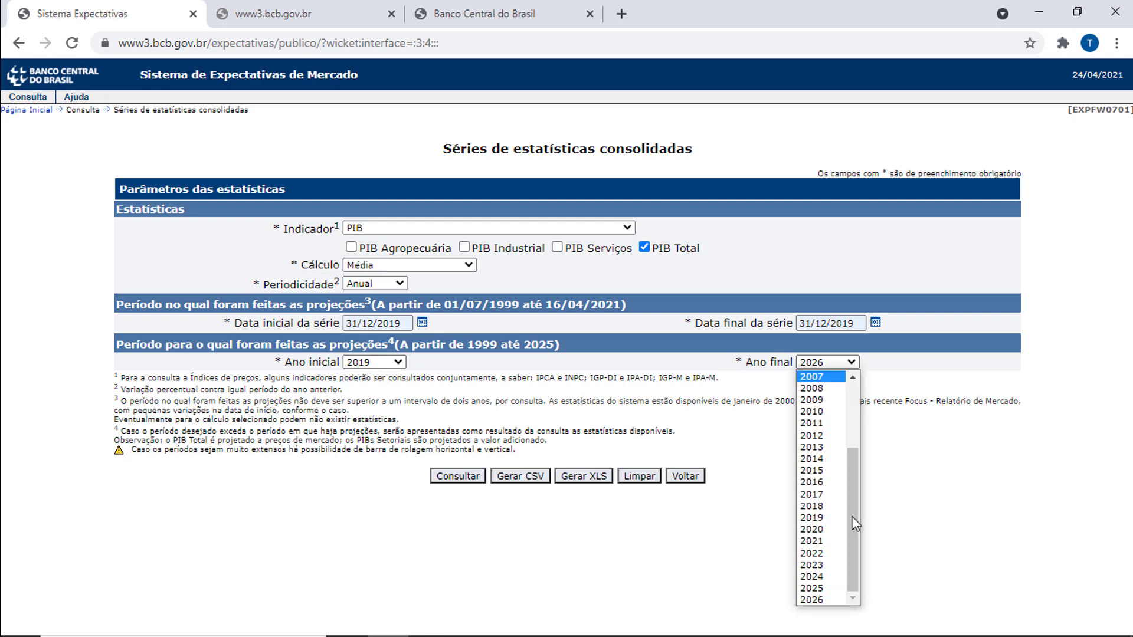
{"action": "left_click", "coordinate": [813, 599]}
{"action": "left_click", "coordinate": [584, 477]}
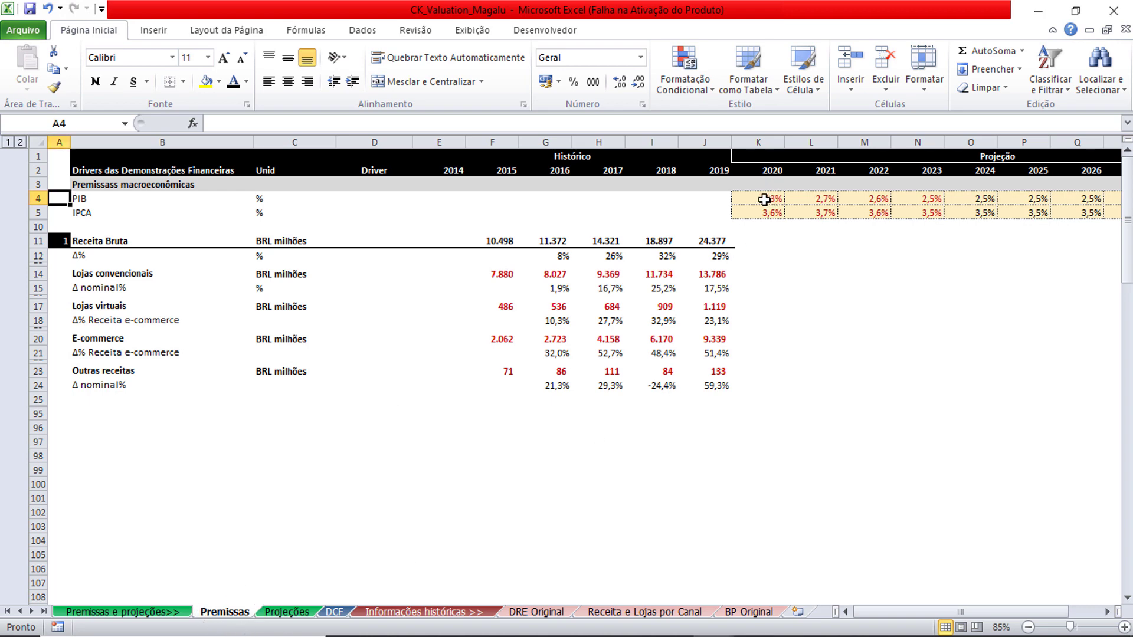
Examine the PIB and IPCA assumptions for 2020 to 2023 and the PIB formulas for the years from 2024.
{"action": "left_click_drag", "start_coordinate": [764, 199], "coordinate": [911, 199]}
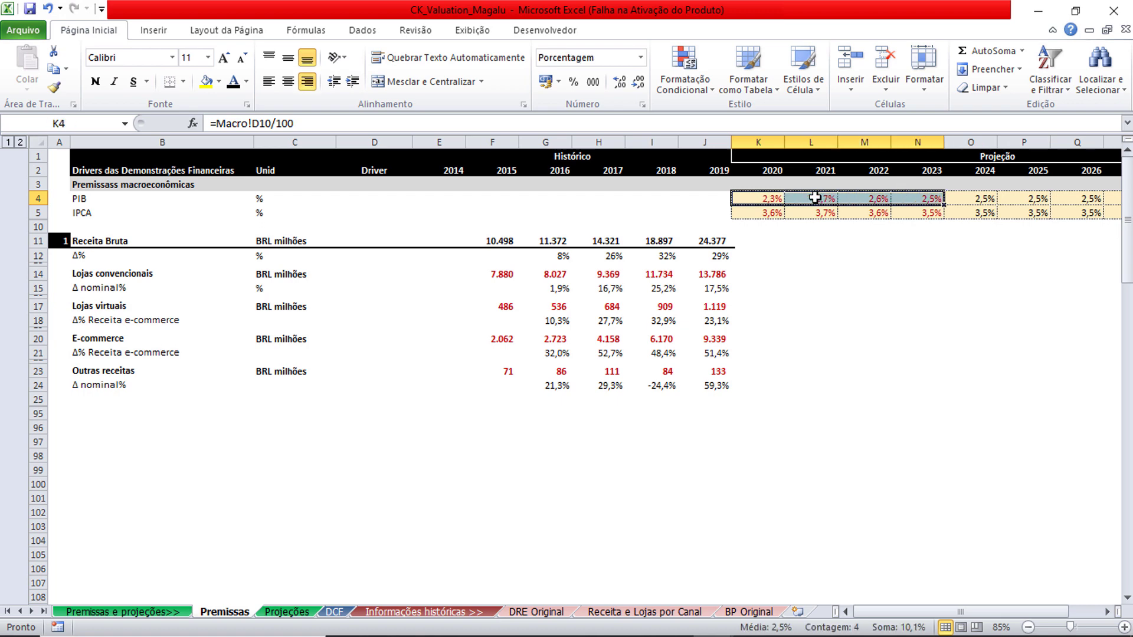
{"action": "left_click_drag", "start_coordinate": [764, 213], "coordinate": [920, 214]}
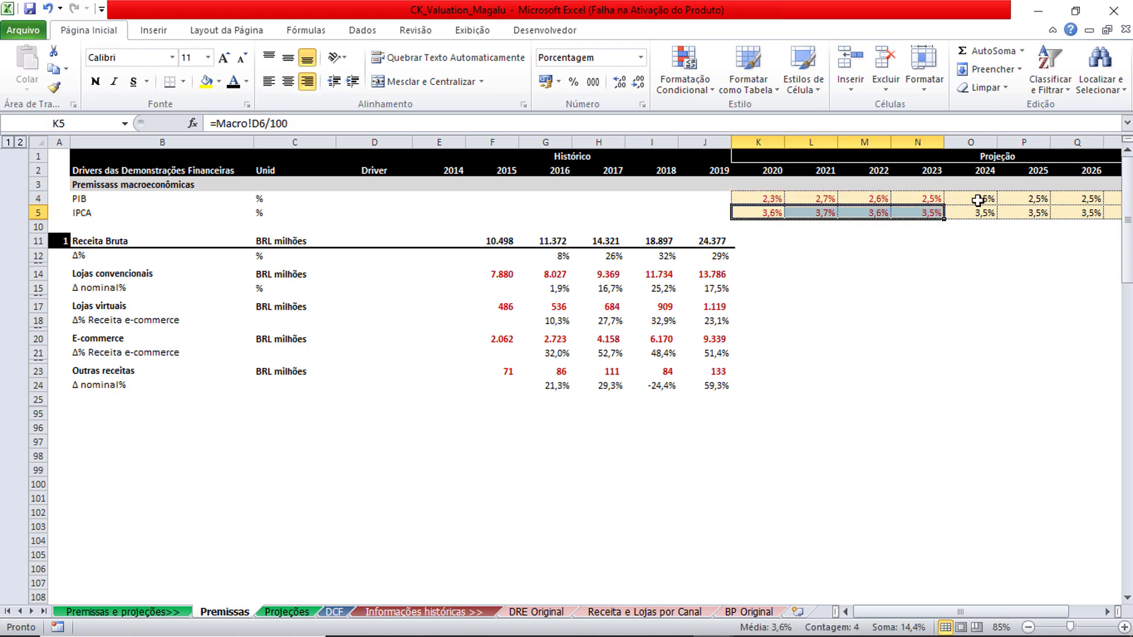
{"action": "left_click", "coordinate": [979, 200]}
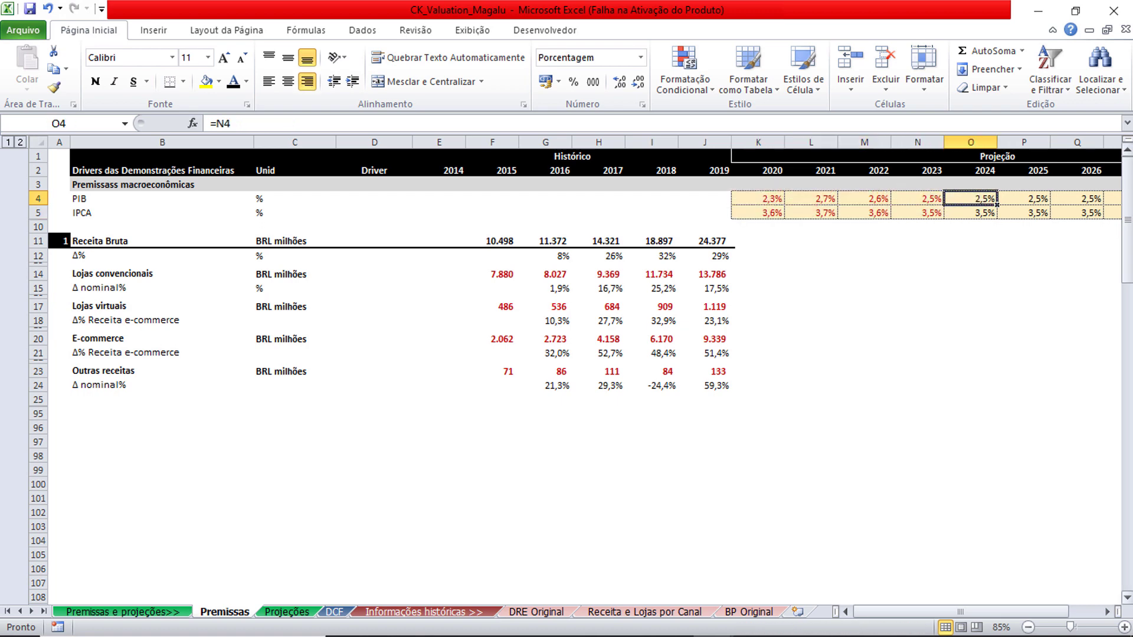
{"action": "key", "text": "F2"}
{"action": "key", "text": "Tab"}
{"action": "key", "text": "Tab"}
{"action": "key", "text": "F2"}
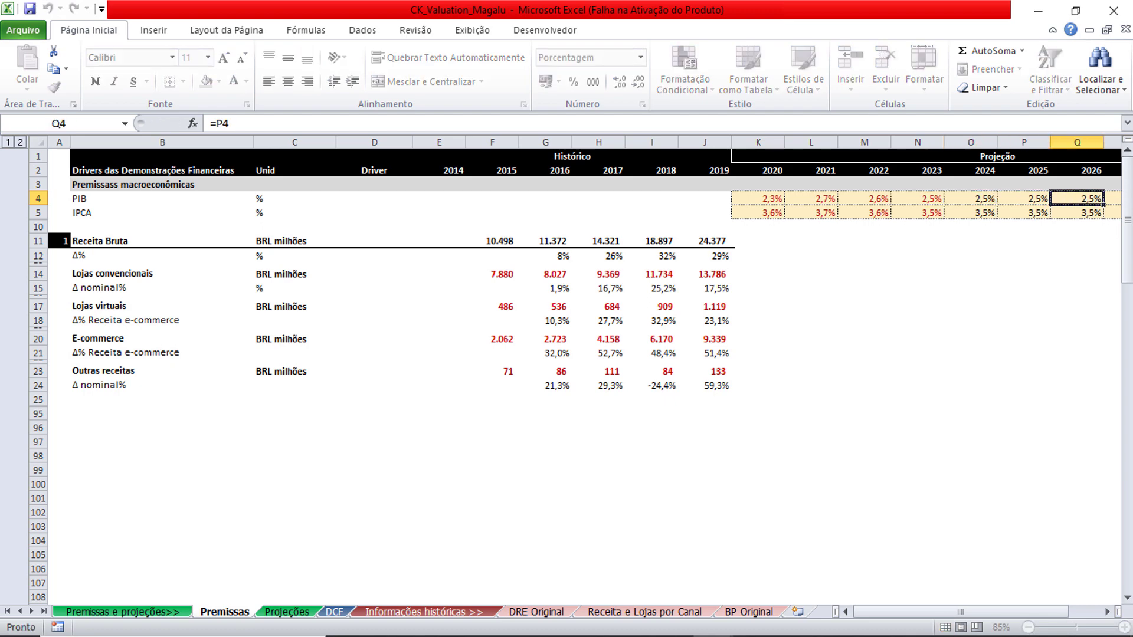
{"action": "key", "text": "Tab"}
{"action": "key", "text": "F2"}
{"action": "key", "text": "Tab"}
{"action": "key", "text": "Tab"}
Go back along the PIB row and select the projection year headings in row 2.
{"action": "key", "text": "Left"}
{"action": "key", "text": "Left"}
{"action": "key", "text": "Left"}
{"action": "key", "text": "Left"}
{"action": "key", "text": "Left"}
{"action": "key", "text": "Left"}
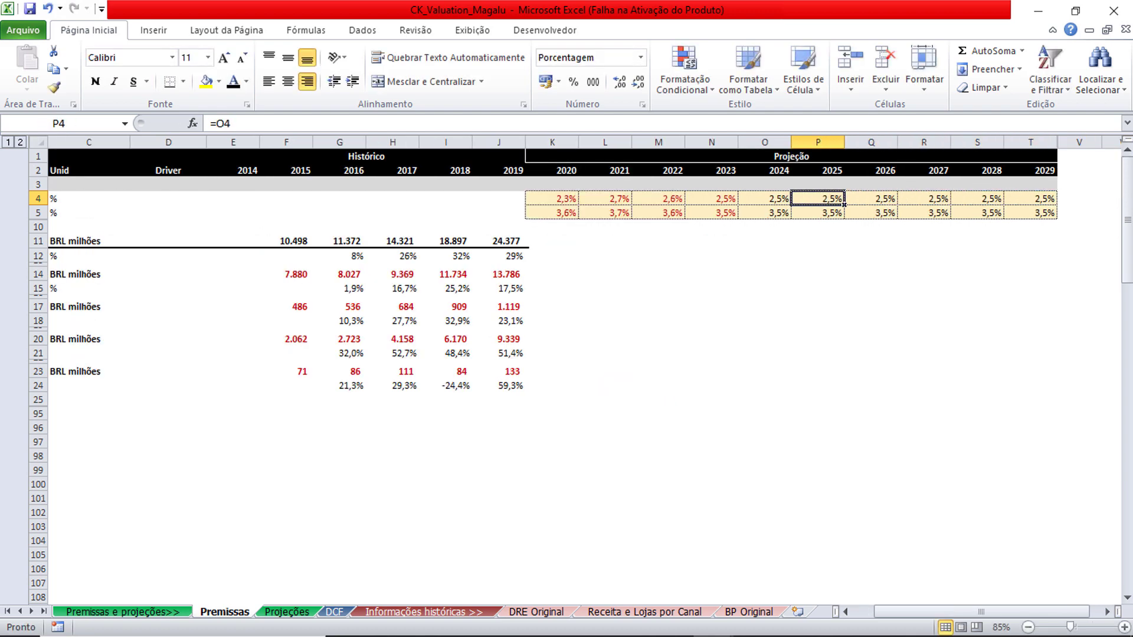
{"action": "key", "text": "Left"}
{"action": "key", "text": "Left"}
{"action": "key", "text": "Left"}
{"action": "key", "text": "Up"}
{"action": "key", "text": "Up"}
{"action": "key", "text": "ctrl+shift+Right"}
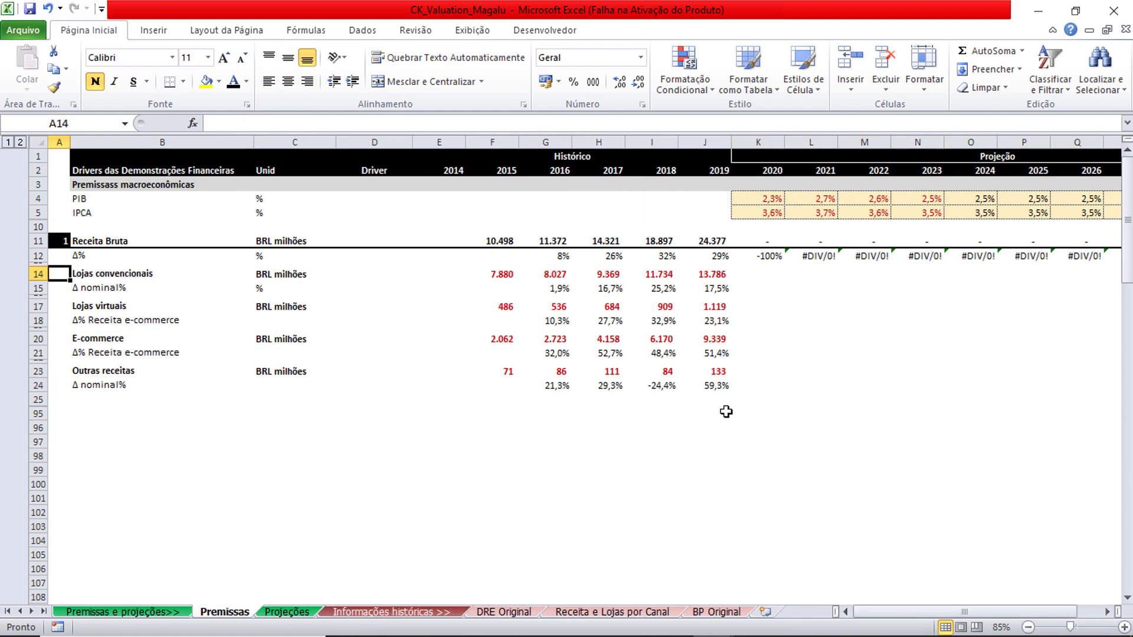
Enter the 2020 Lojas convencionais projection in K14 with the formula =J14*(1+K15).
{"action": "left_click", "coordinate": [762, 274]}
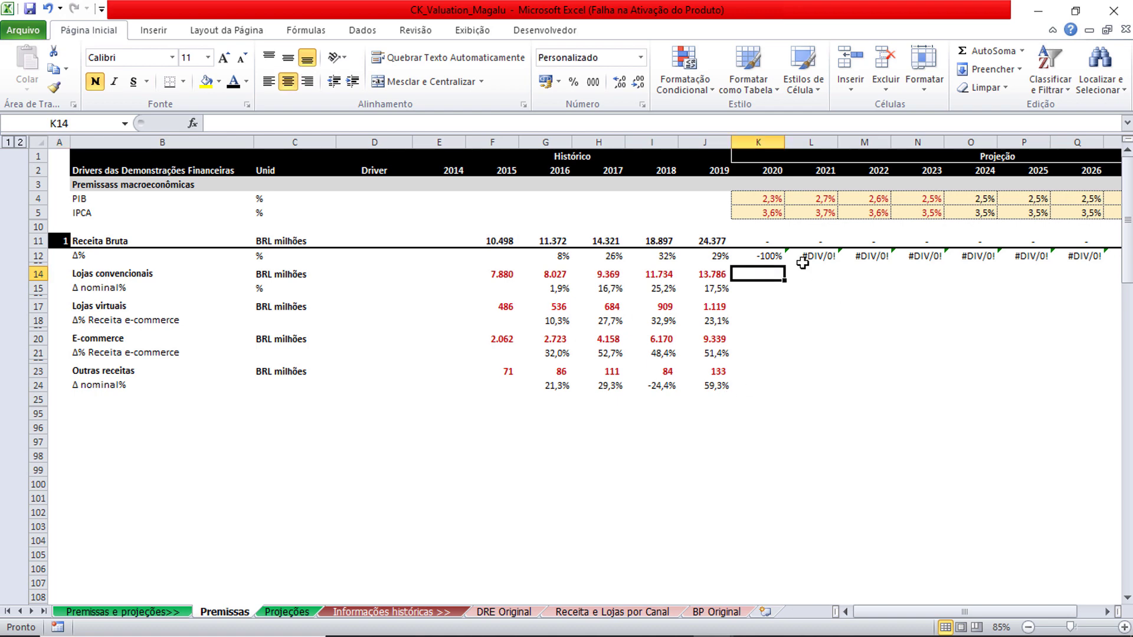
{"action": "type", "text": "="}
{"action": "key", "text": "Left"}
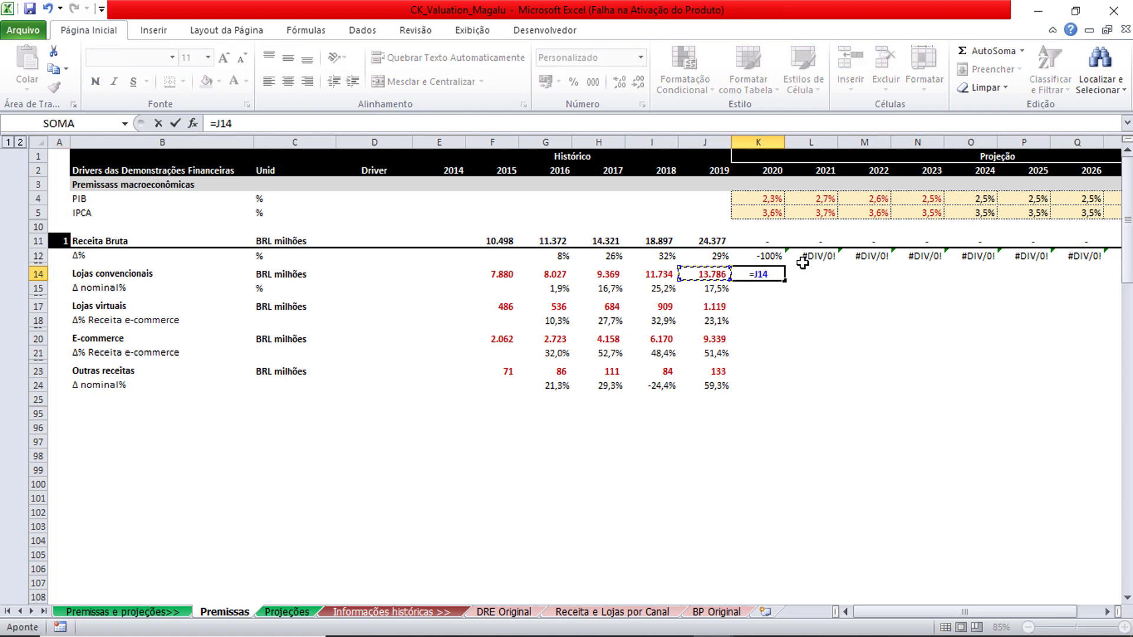
{"action": "type", "text": "*(1+"}
{"action": "key", "text": "Down"}
{"action": "type", "text": ")"}
{"action": "key", "text": "Return"}
Copy the 2020 Lojas convencionais projection formula across the remaining projection years through 2029.
{"action": "key", "text": "ctrl+c"}
{"action": "key", "text": "shift+Right"}
{"action": "key", "text": "shift+Right"}
{"action": "key", "text": "shift+Right"}
{"action": "key", "text": "shift+Right"}
{"action": "key", "text": "shift+Right"}
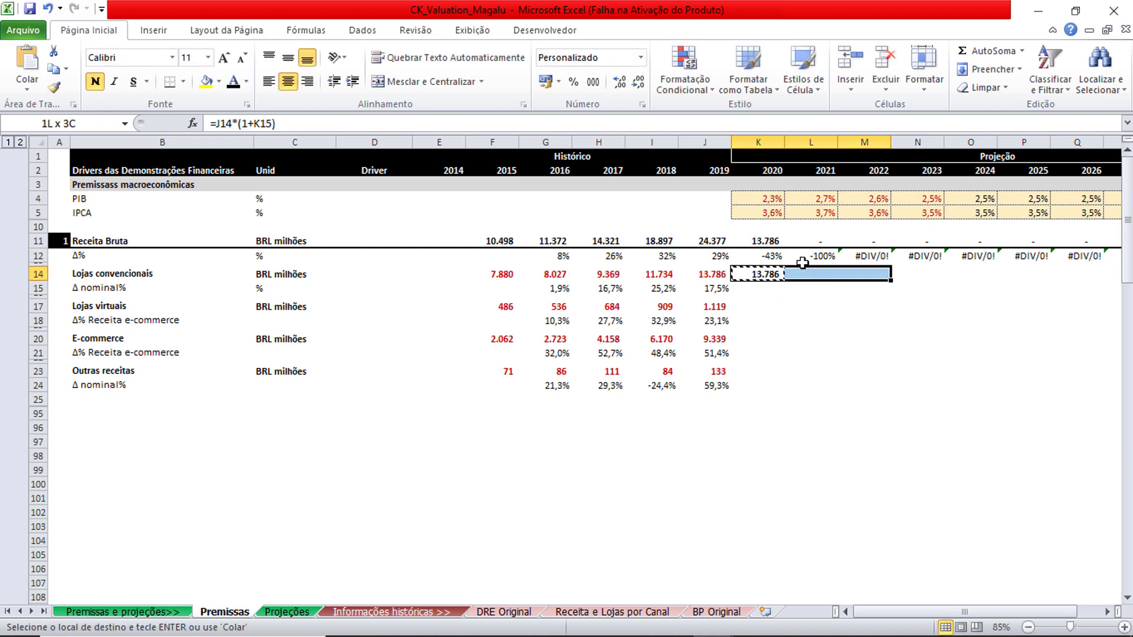
{"action": "key", "text": "shift+Right"}
{"action": "key", "text": "shift+Right"}
{"action": "key", "text": "shift+Right"}
{"action": "key", "text": "shift+Right"}
{"action": "key", "text": "Return"}
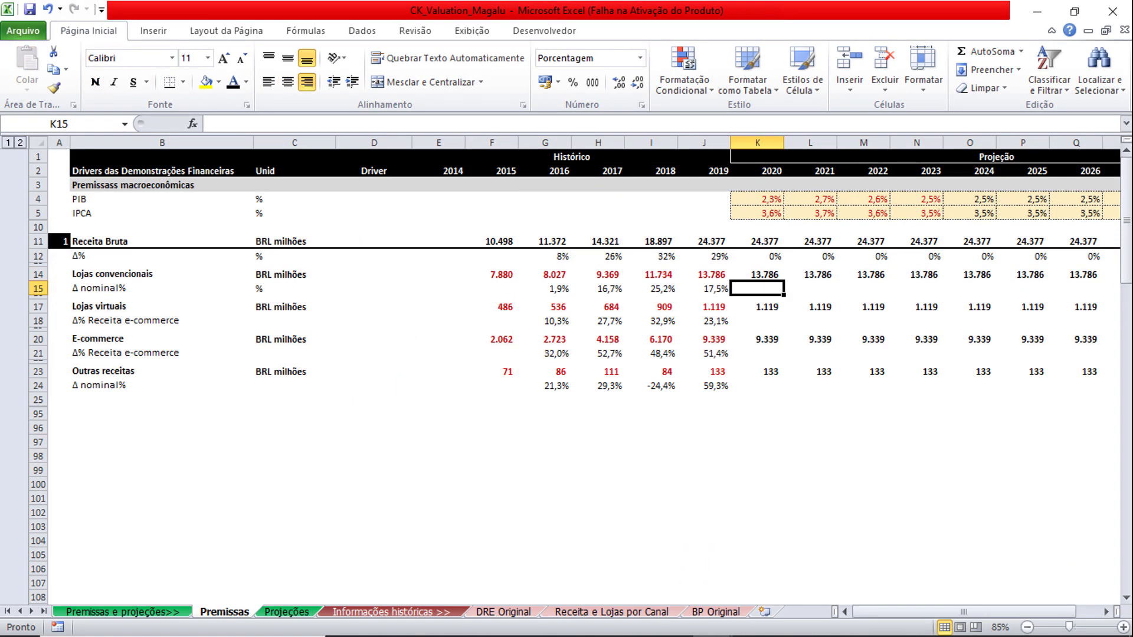
Test the 2020 Lojas convencionais projection with 10% nominal growth and clear the test value.
{"action": "type", "text": "10%"}
{"action": "key", "text": "Return"}
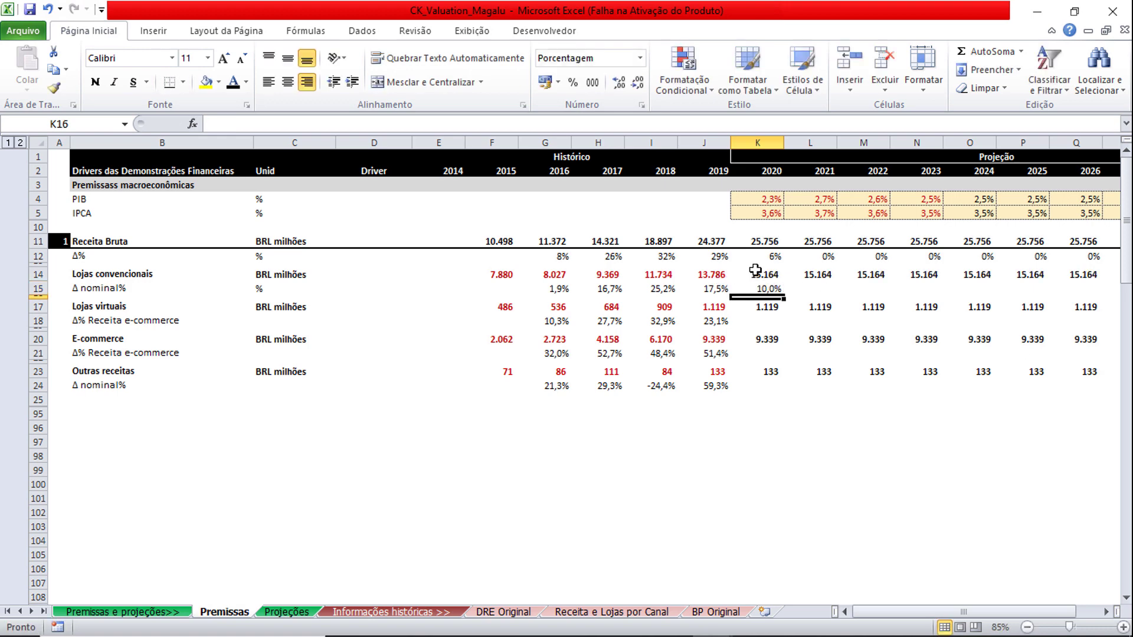
{"action": "left_click", "coordinate": [767, 287]}
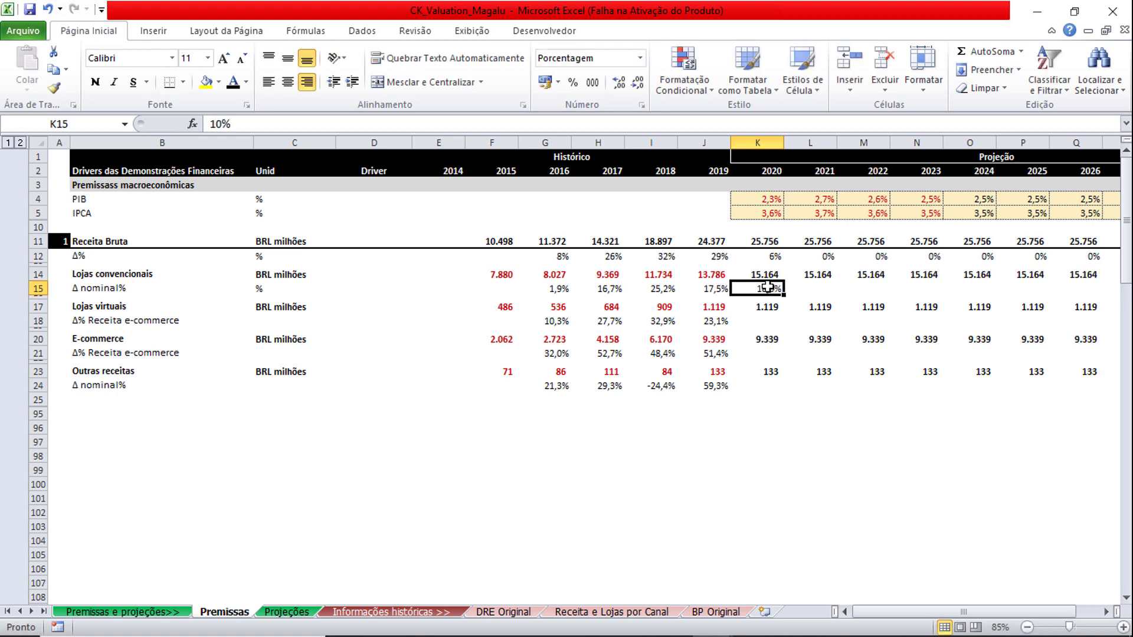
{"action": "key", "text": "Delete"}
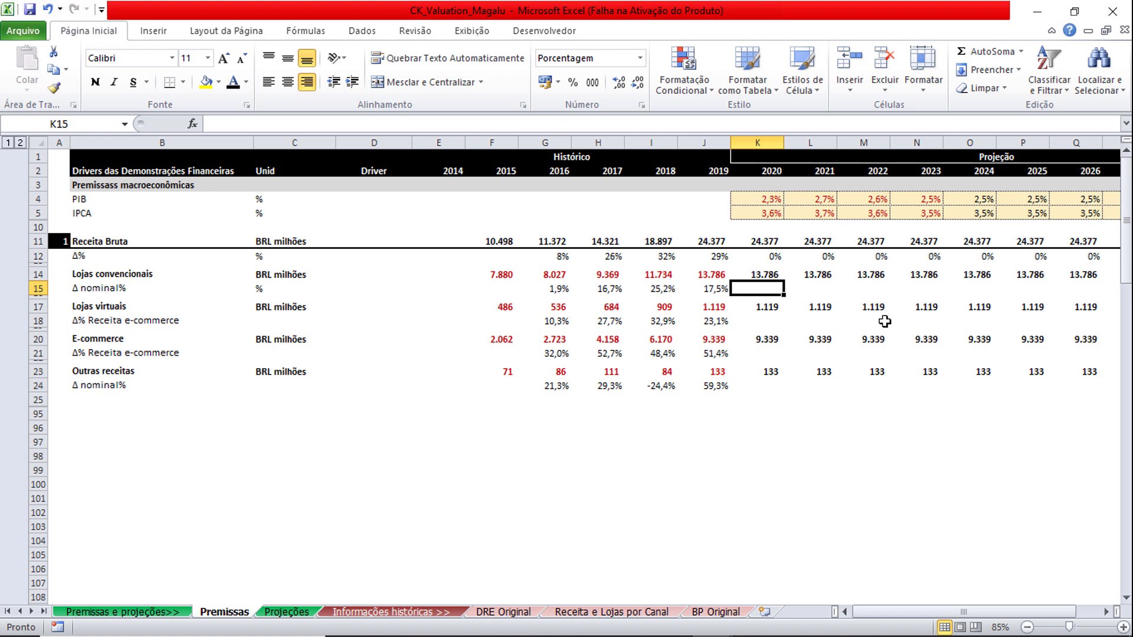
Compare the 2020 PIB and IPCA assumptions with the 2017 to 2019 nominal growth of Lojas convencionais.
{"action": "left_click", "coordinate": [766, 199]}
{"action": "left_click_drag", "start_coordinate": [765, 200], "coordinate": [757, 211]}
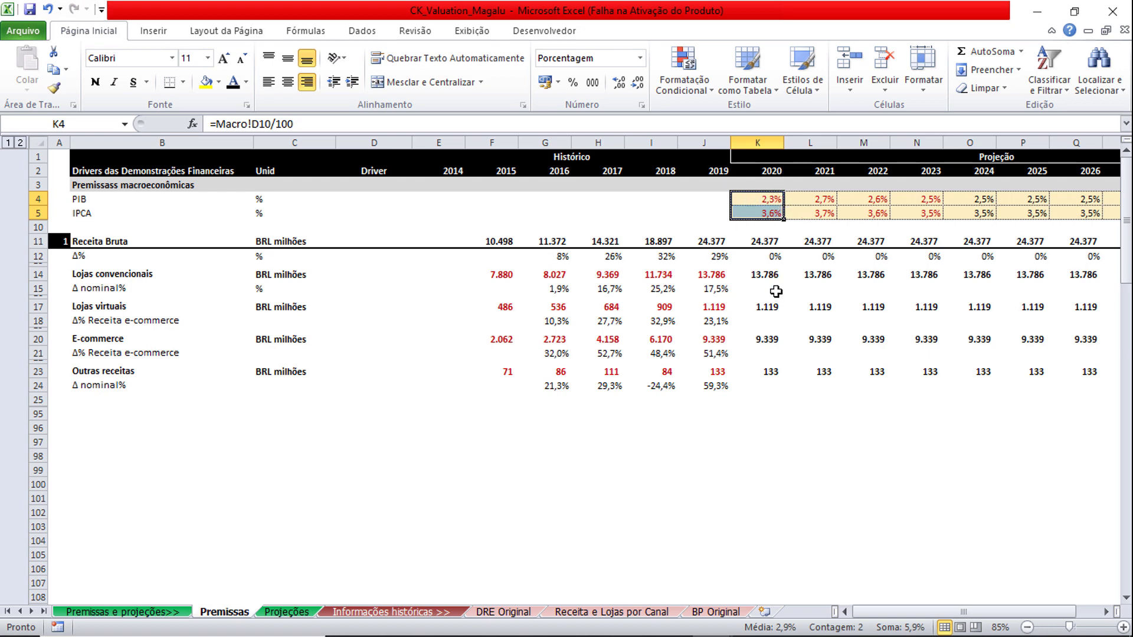
{"action": "left_click", "coordinate": [601, 288]}
{"action": "left_click_drag", "start_coordinate": [700, 286], "coordinate": [700, 286]}
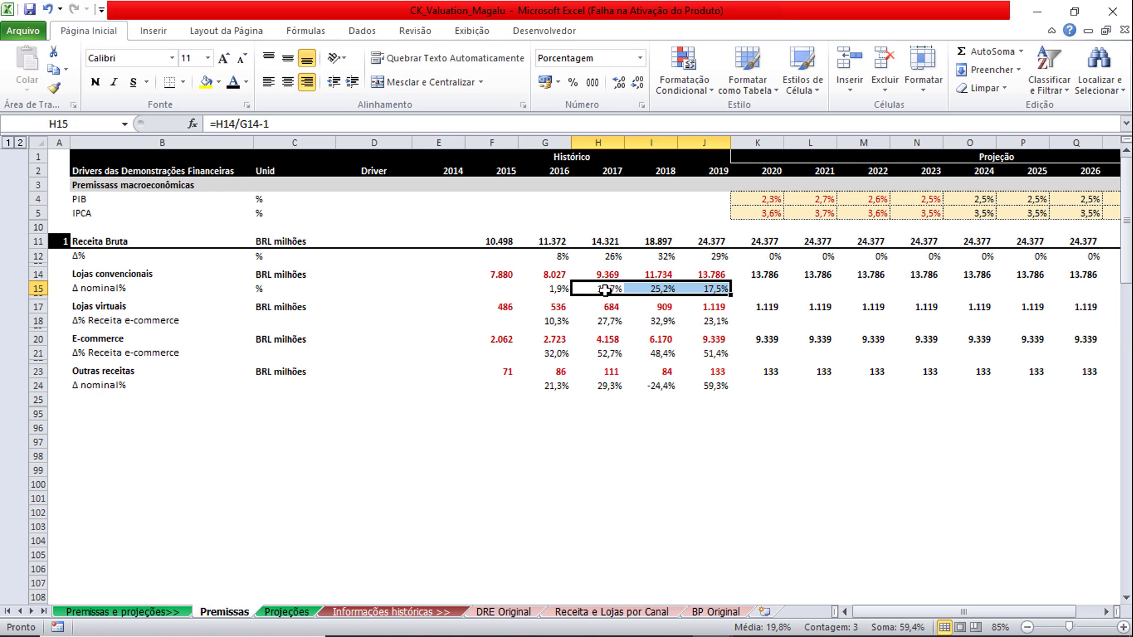
{"action": "left_click_drag", "start_coordinate": [605, 289], "coordinate": [702, 286]}
{"action": "left_click_drag", "start_coordinate": [769, 199], "coordinate": [730, 208]}
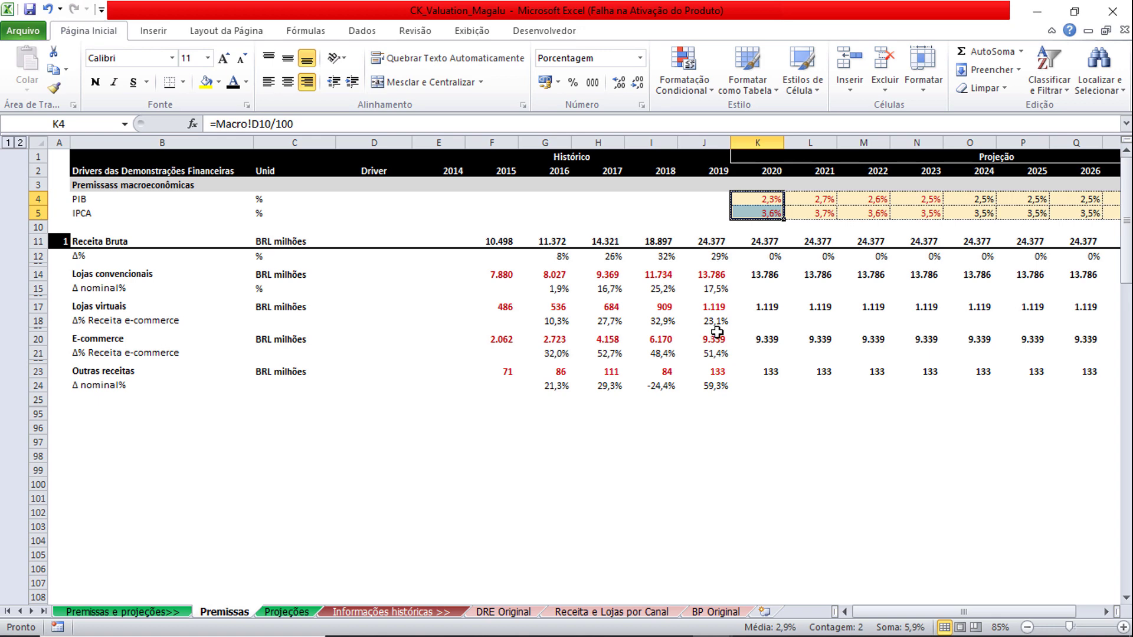
Calculate the 2020 nominal growth of Lojas convencionais in K15 from PIB and IPCA with =(1+K4)*(1+K5)-1.
{"action": "left_click", "coordinate": [761, 290]}
{"action": "type", "text": "="}
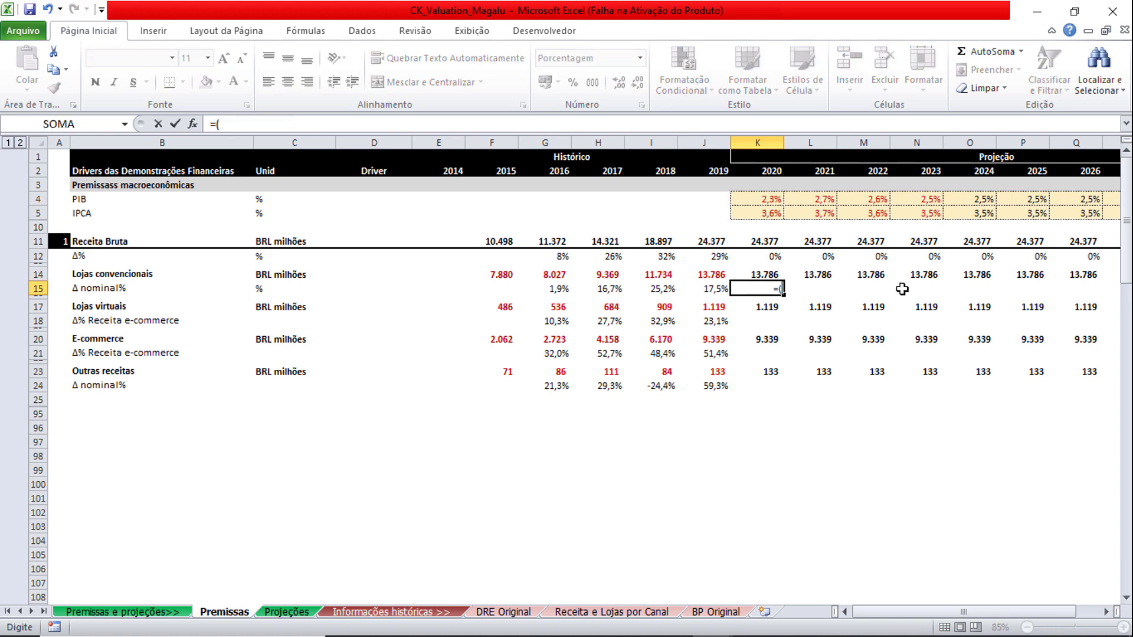
{"action": "type", "text": "(1+"}
{"action": "left_click", "coordinate": [774, 200]}
{"action": "type", "text": ")*(1+"}
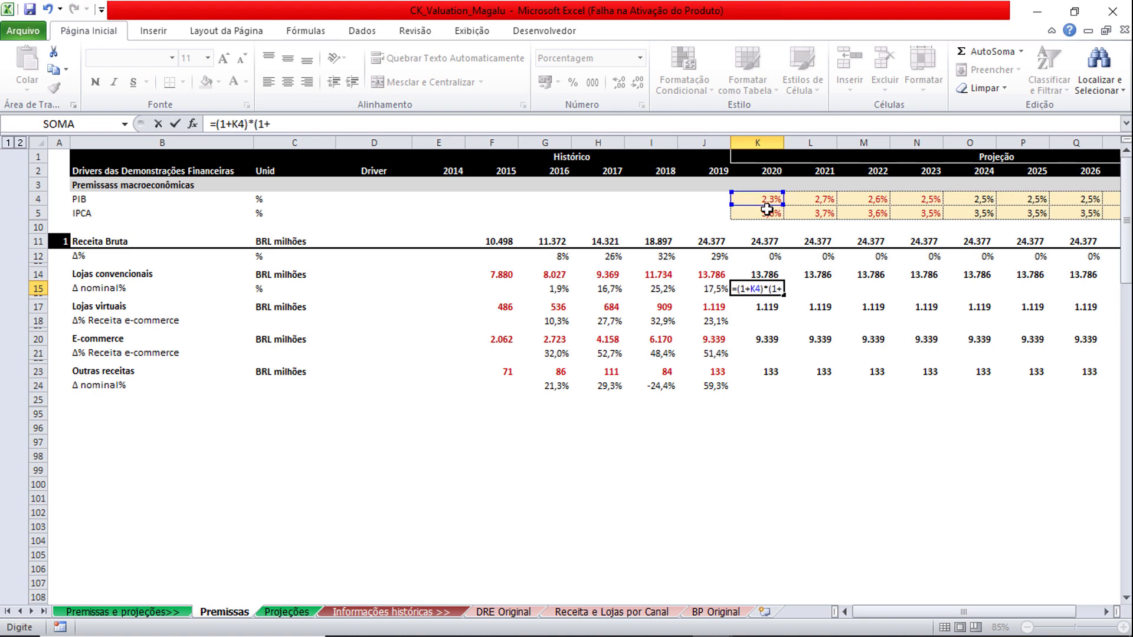
{"action": "left_click", "coordinate": [767, 211]}
{"action": "type", "text": ")-1"}
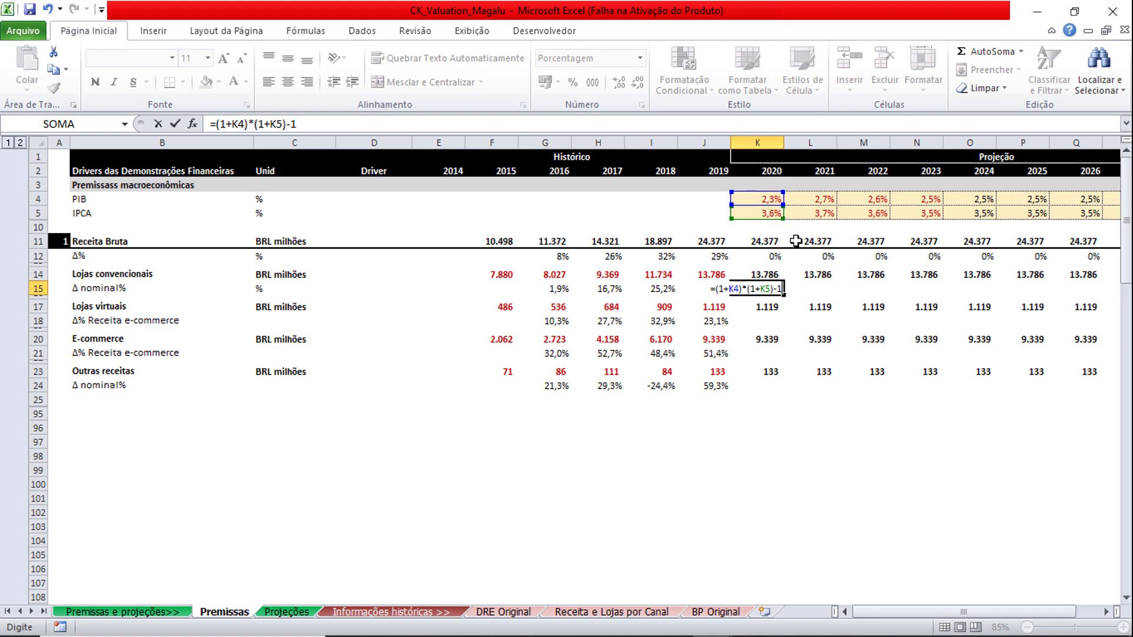
{"action": "key", "text": "ctrl+Return"}
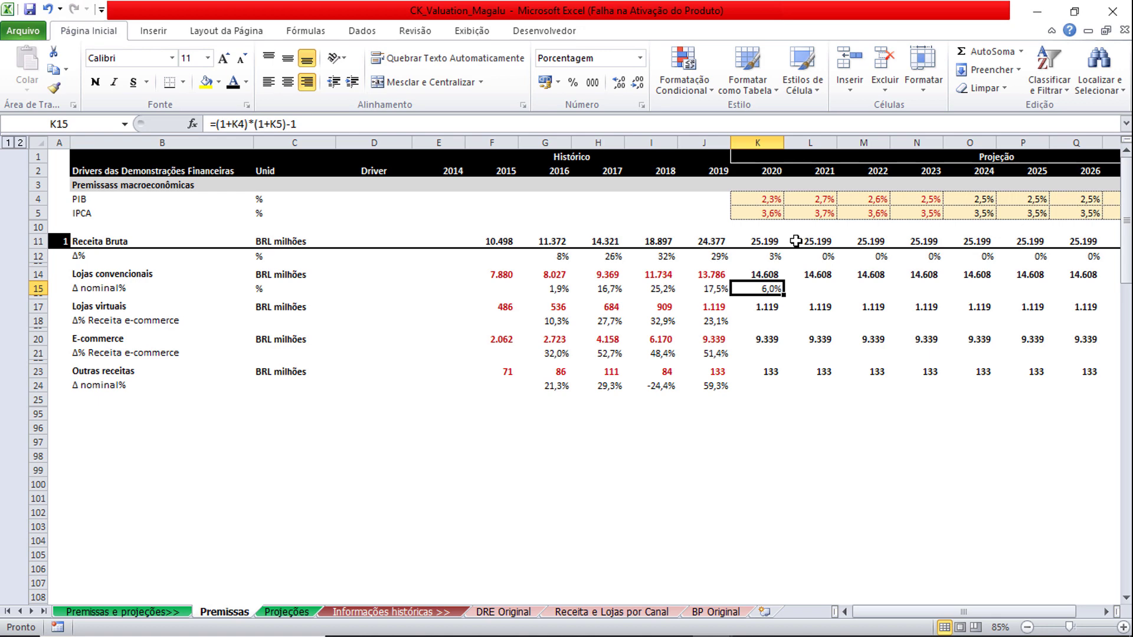
Copy the 2020 nominal growth formula of Lojas convencionais across the projection years through 2029.
{"action": "key", "text": "ctrl+c"}
{"action": "key", "text": "Up"}
{"action": "key", "text": "ctrl+Right"}
{"action": "key", "text": "Down"}
{"action": "key", "text": "ctrl+shift+Left"}
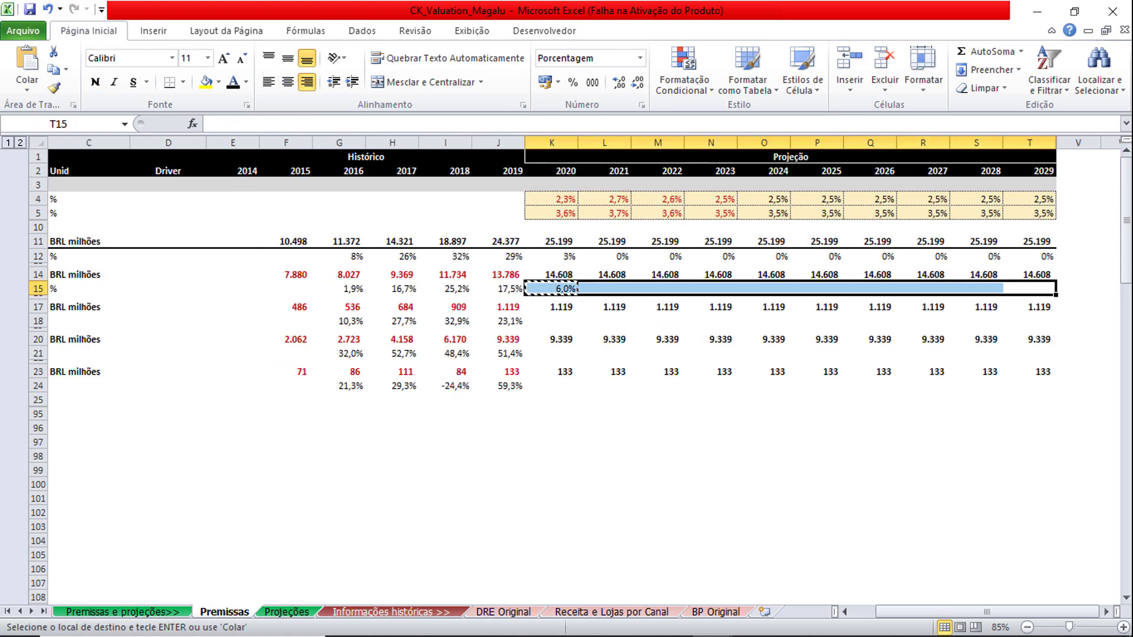
{"action": "key", "text": "Return"}
Calculate the 2020 growth of Lojas virtuais in K18 as the average of 2017 to 2019 with =MÉDIA(H18:J18).
{"action": "key", "text": "ctrl+Left"}
{"action": "key", "text": "Home"}
{"action": "key", "text": "Down"}
{"action": "key", "text": "Down"}
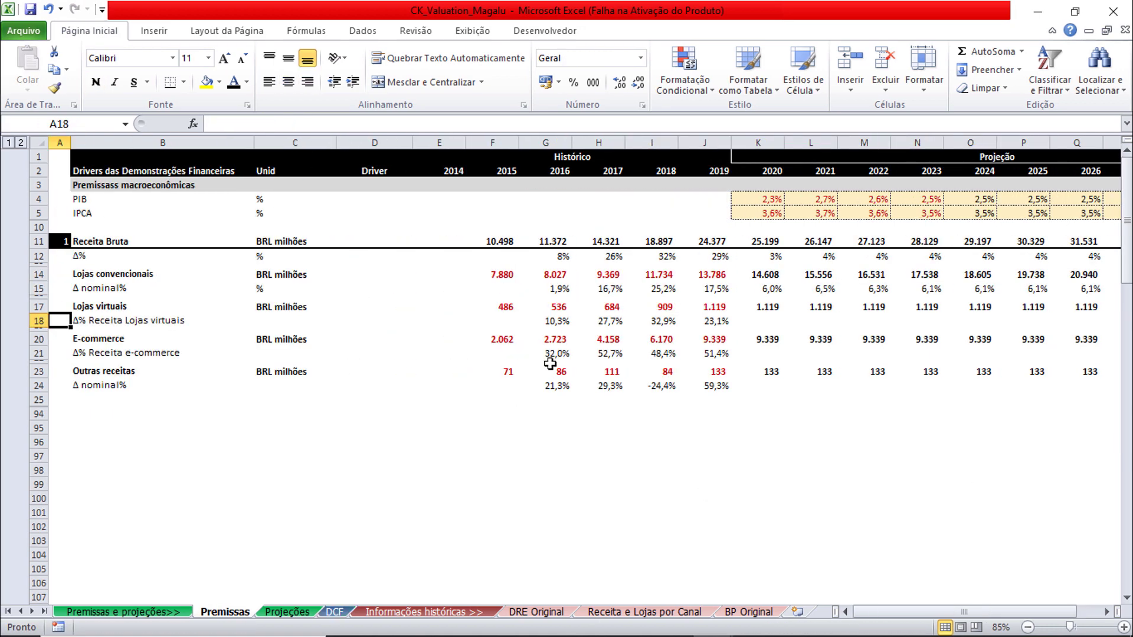
{"action": "left_click", "coordinate": [100, 306]}
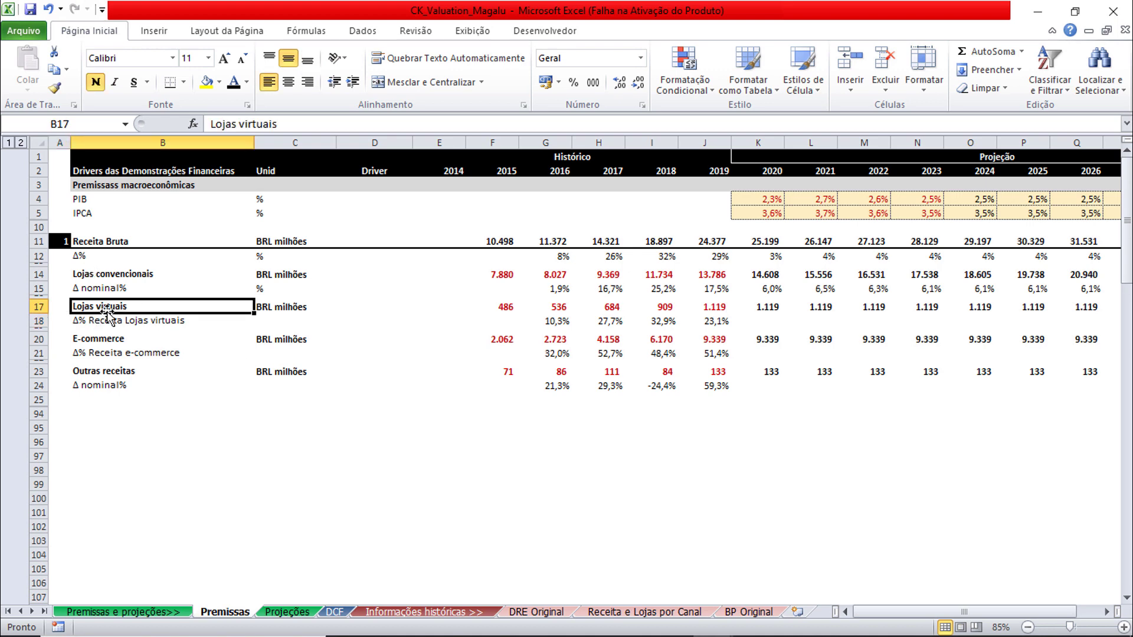
{"action": "left_click", "coordinate": [133, 341], "text": "ctrl"}
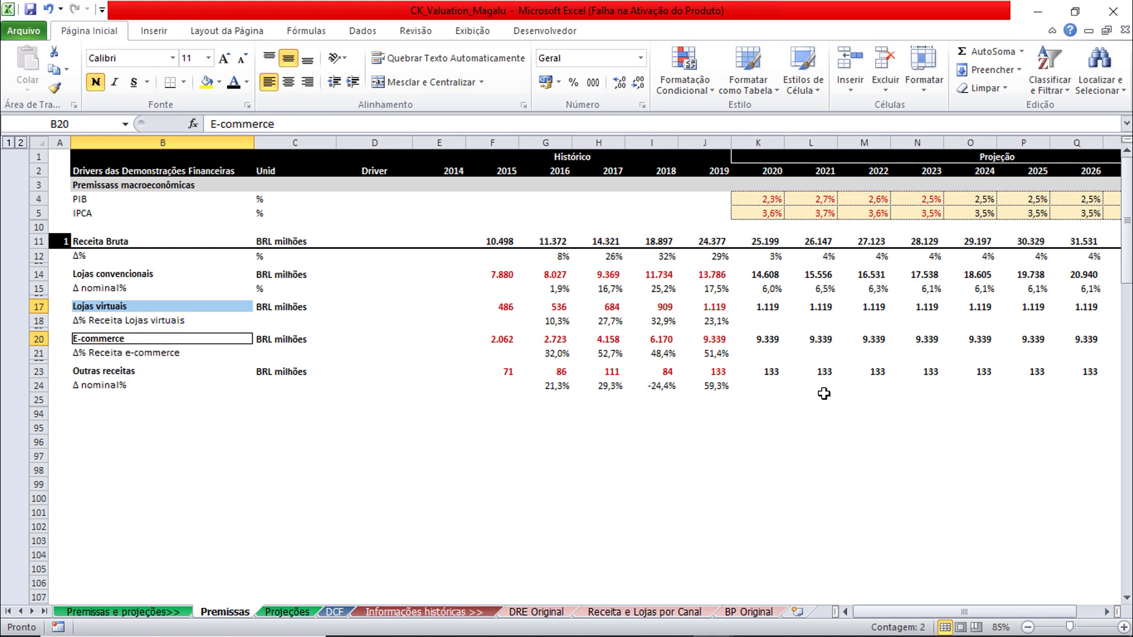
{"action": "left_click", "coordinate": [769, 320]}
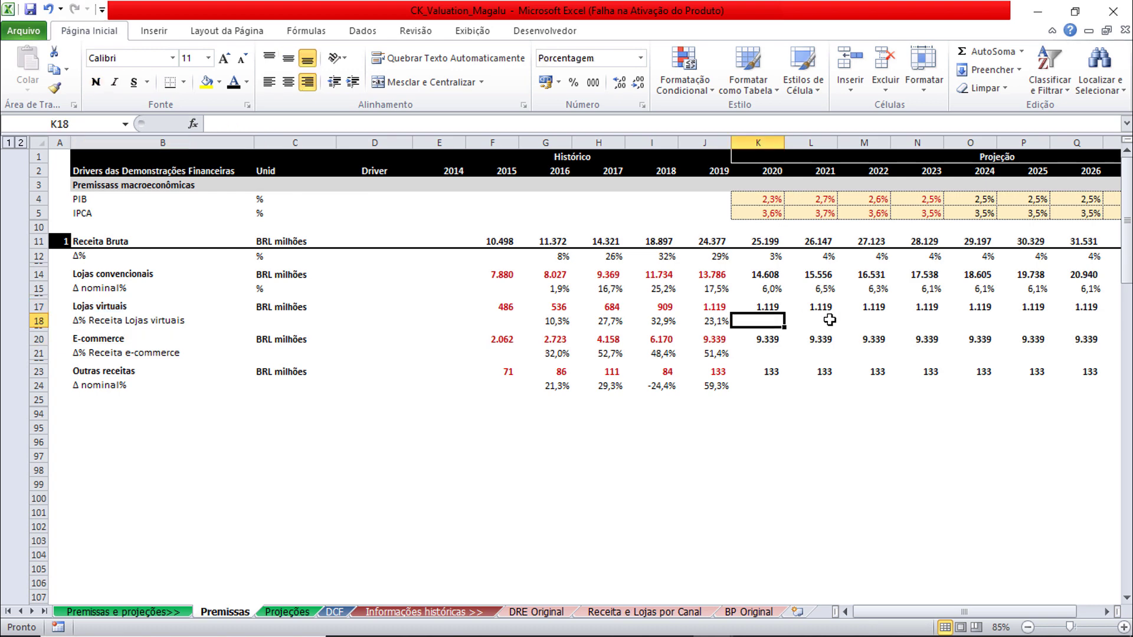
{"action": "type", "text": "=média("}
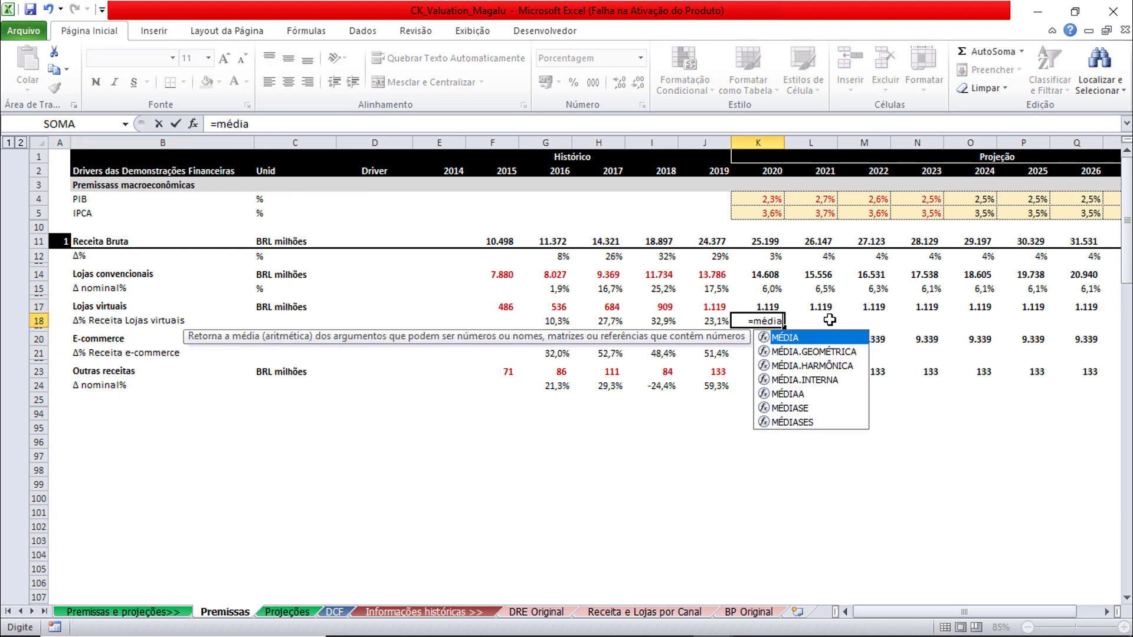
{"action": "key", "text": "Left"}
{"action": "key", "text": "Left"}
{"action": "key", "text": "Left"}
{"action": "key", "text": "shift+Right"}
{"action": "key", "text": "shift+Right"}
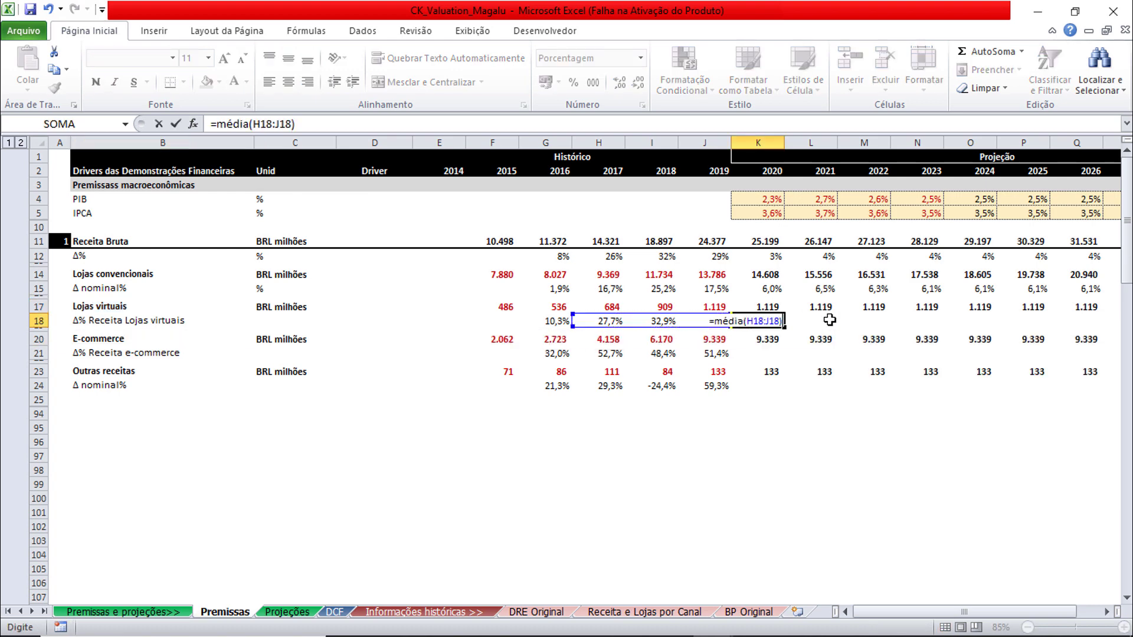
{"action": "key", "text": "ctrl+Return"}
Link the 2021 growth of Lojas virtuais to the 2020 rate and copy the link across the years through 2029.
{"action": "left_click", "coordinate": [830, 320]}
{"action": "type", "text": "="}
{"action": "key", "text": "Left"}
{"action": "key", "text": "ctrl+Return"}
{"action": "key", "text": "ctrl+c"}
{"action": "key", "text": "Up"}
{"action": "key", "text": "ctrl+Right"}
{"action": "key", "text": "Down"}
{"action": "key", "text": "ctrl+shift+Left"}
{"action": "key", "text": "Return"}
Replace the 2029 growth of Lojas virtuais in T18 with the PIB and IPCA formula =(1+T4)*(1+T5)-1.
{"action": "key", "text": "shift+BackSpace"}
{"action": "type", "text": "=(1"}
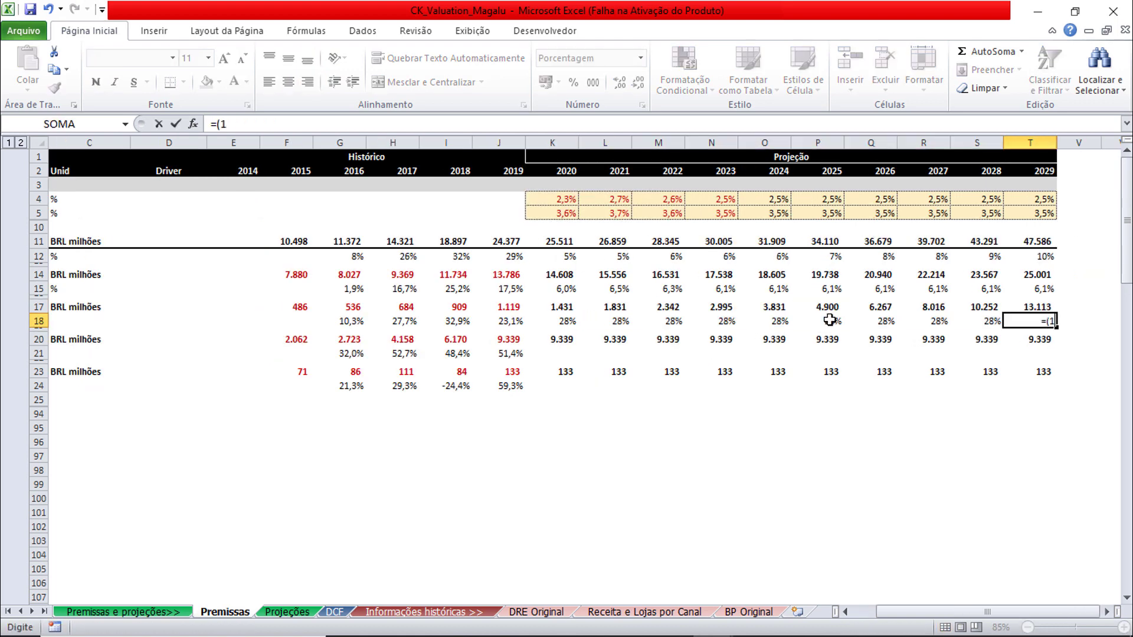
{"action": "type", "text": "+"}
{"action": "left_click", "coordinate": [1033, 199]}
{"action": "type", "text": ")*(1+"}
{"action": "left_click", "coordinate": [1046, 213]}
{"action": "type", "text": ")-1"}
{"action": "key", "text": "Return"}
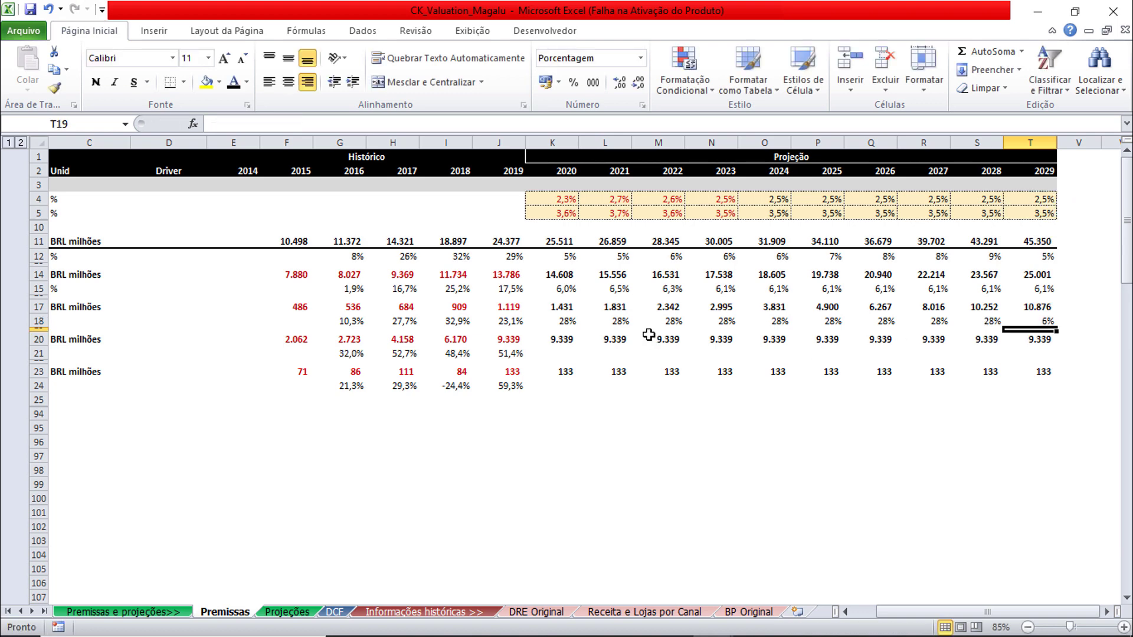
Copy the Lojas virtuais growth projections for 2020 to 2029 into the E-commerce growth row.
{"action": "left_click_drag", "start_coordinate": [555, 320], "coordinate": [1032, 322]}
{"action": "key", "text": "ctrl+c"}
{"action": "left_click_drag", "start_coordinate": [554, 353], "coordinate": [1029, 352]}
{"action": "key", "text": "ctrl+v"}
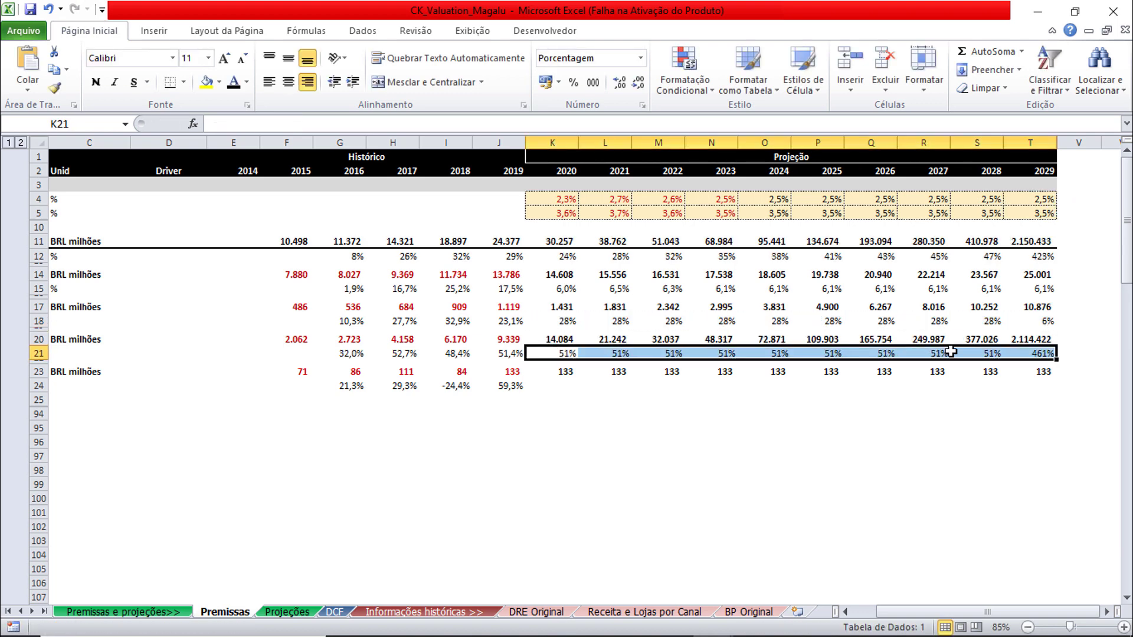
Correct the 2029 E-commerce growth formula in T21 to use the IPCA cell, giving =(1+T4)*(1+T5)-1.
{"action": "double_click", "coordinate": [1029, 351]}
{"action": "mouse_move", "coordinate": [1036, 222]}
{"action": "left_mouse_down"}
{"action": "mouse_move", "coordinate": [1029, 200]}
{"action": "mouse_move", "coordinate": [1030, 214]}
{"action": "left_mouse_up"}
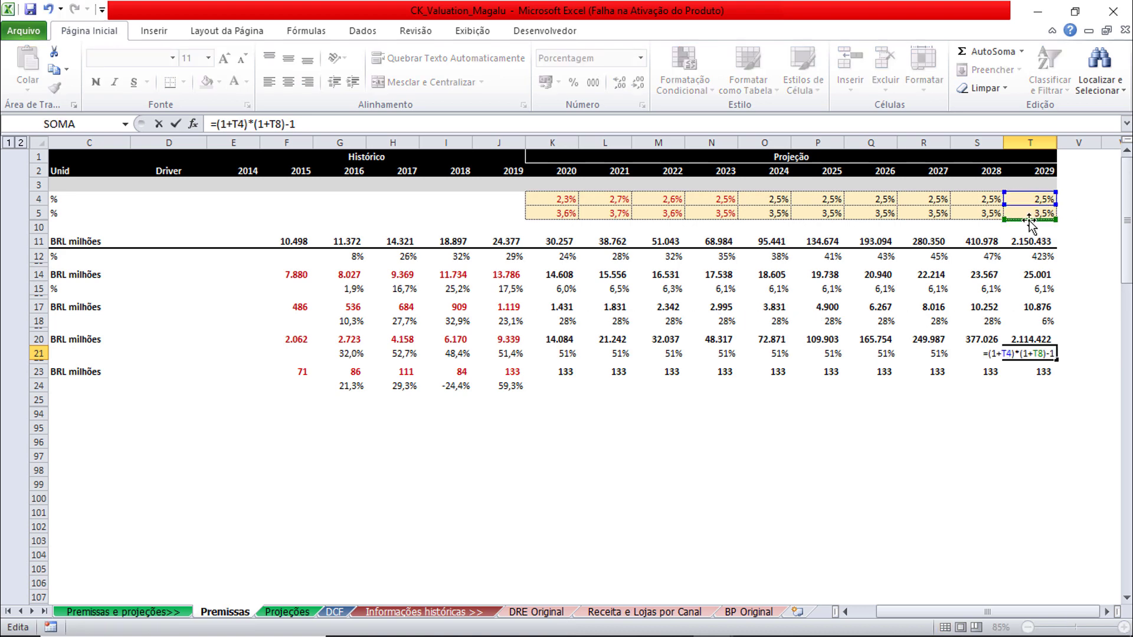
{"action": "left_click_drag", "start_coordinate": [971, 611], "coordinate": [948, 610]}
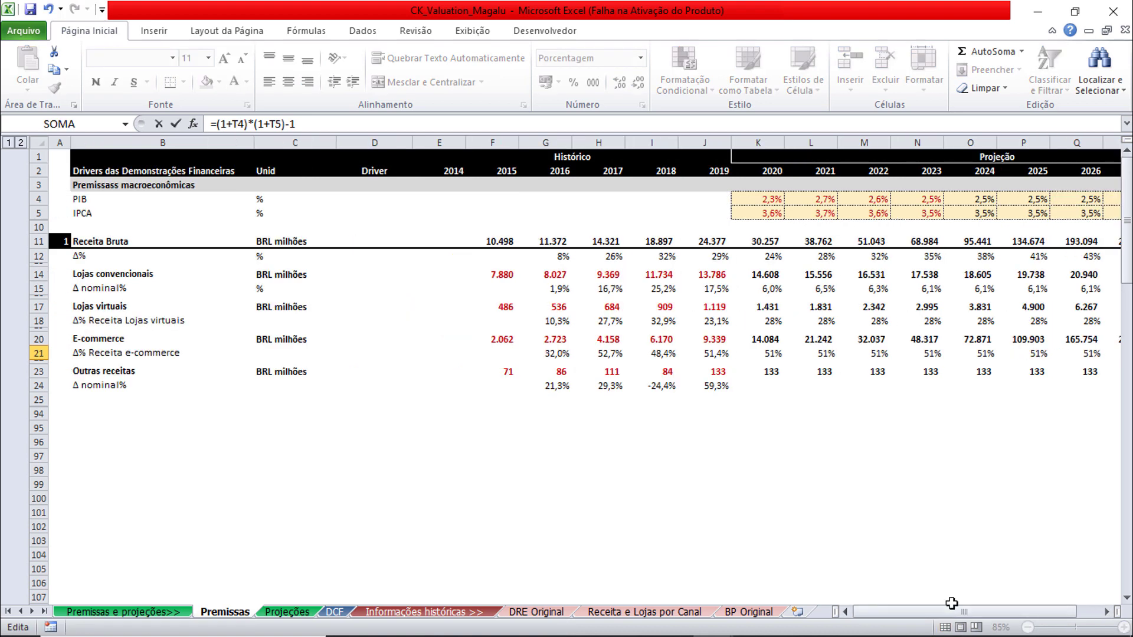
{"action": "key", "text": "Return"}
{"action": "key", "text": "Up"}
{"action": "key", "text": "ctrl+Left"}
{"action": "key", "text": "ctrl+Left"}
{"action": "key", "text": "ctrl+Left"}
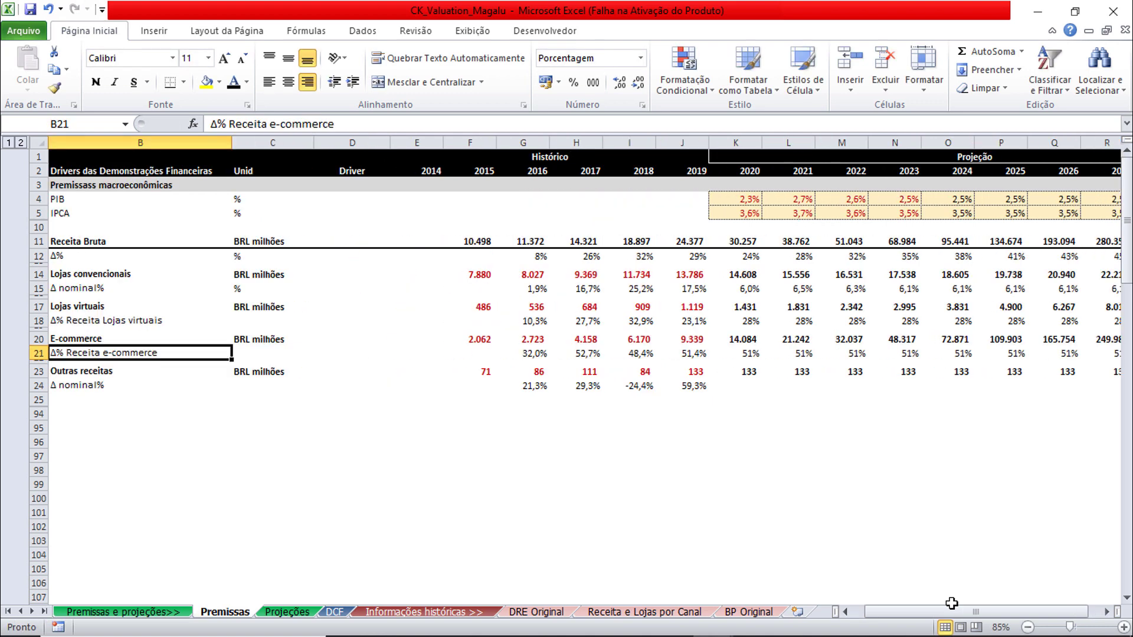
{"action": "left_click", "coordinate": [37, 305]}
{"action": "left_click", "coordinate": [38, 339], "text": "ctrl"}
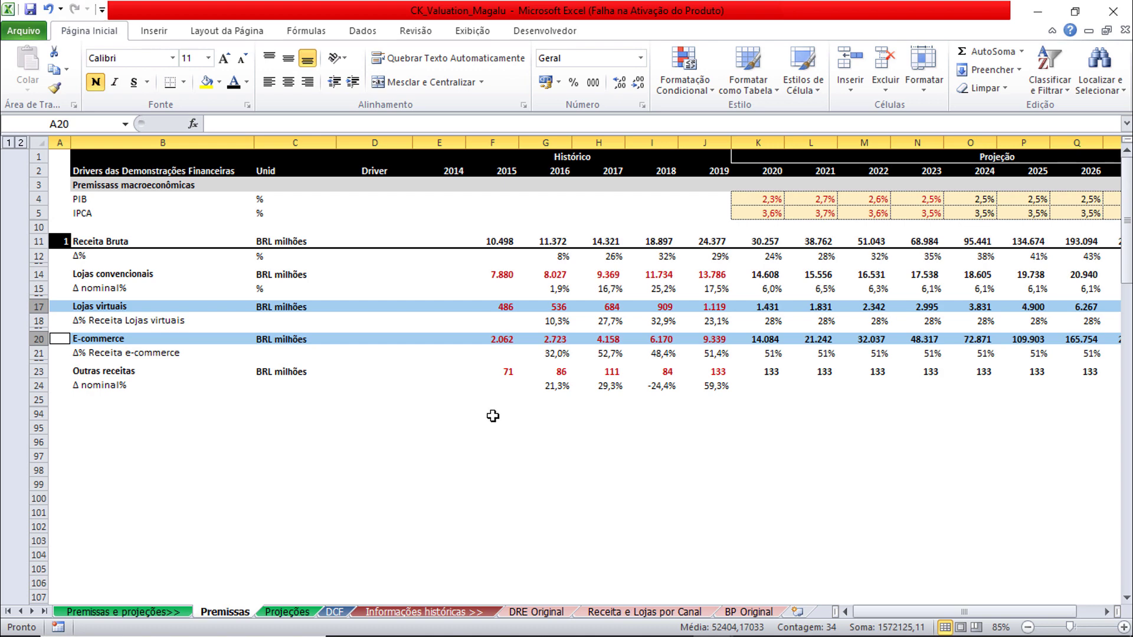
Reuse the 2020 nominal growth formula of Lojas convencionais for Outras receitas in K24, based on PIB and IPCA.
{"action": "left_click", "coordinate": [761, 387]}
{"action": "left_click", "coordinate": [771, 290]}
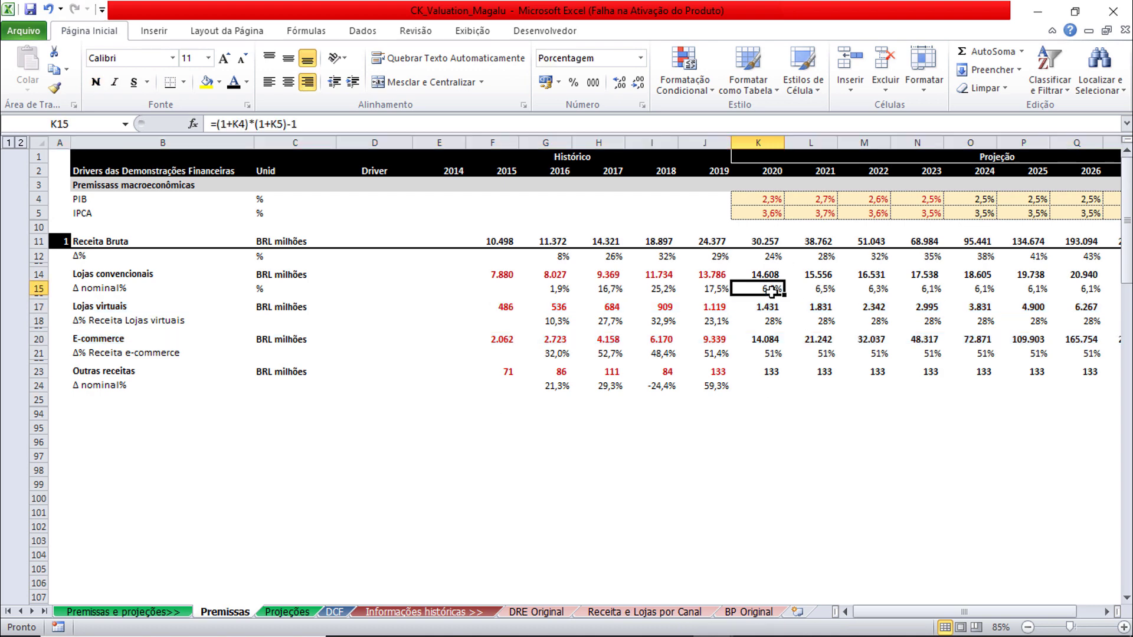
{"action": "left_click_drag", "start_coordinate": [323, 123], "coordinate": [210, 124]}
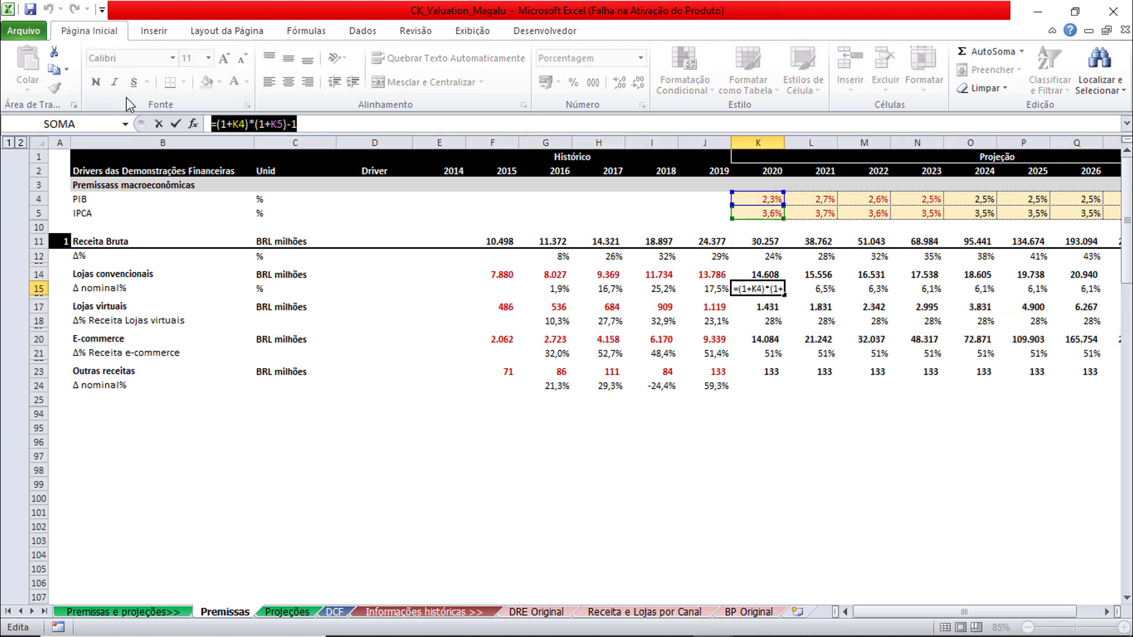
{"action": "key", "text": "Return"}
{"action": "key", "text": "Down"}
{"action": "key", "text": "Down"}
{"action": "key", "text": "Down"}
{"action": "key", "text": "Down"}
{"action": "key", "text": "Down"}
{"action": "key", "text": "Down"}
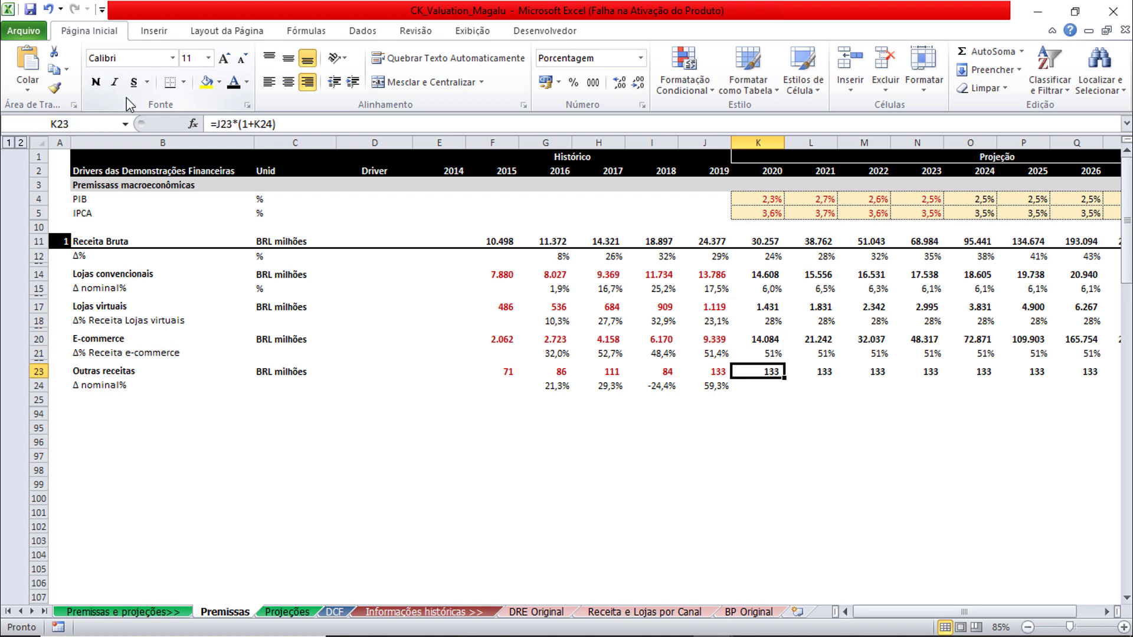
{"action": "key", "text": "Up"}
{"action": "key", "text": "Down"}
{"action": "key", "text": "Up"}
{"action": "key", "text": "ctrl+v"}
Fill the nominal growth formula of Outras receitas across the projection years through 2029.
{"action": "key", "text": "Up"}
{"action": "key", "text": "ctrl+Right"}
{"action": "key", "text": "Down"}
{"action": "key", "text": "ctrl+shift+Left"}
{"action": "key", "text": "ctrl+v"}
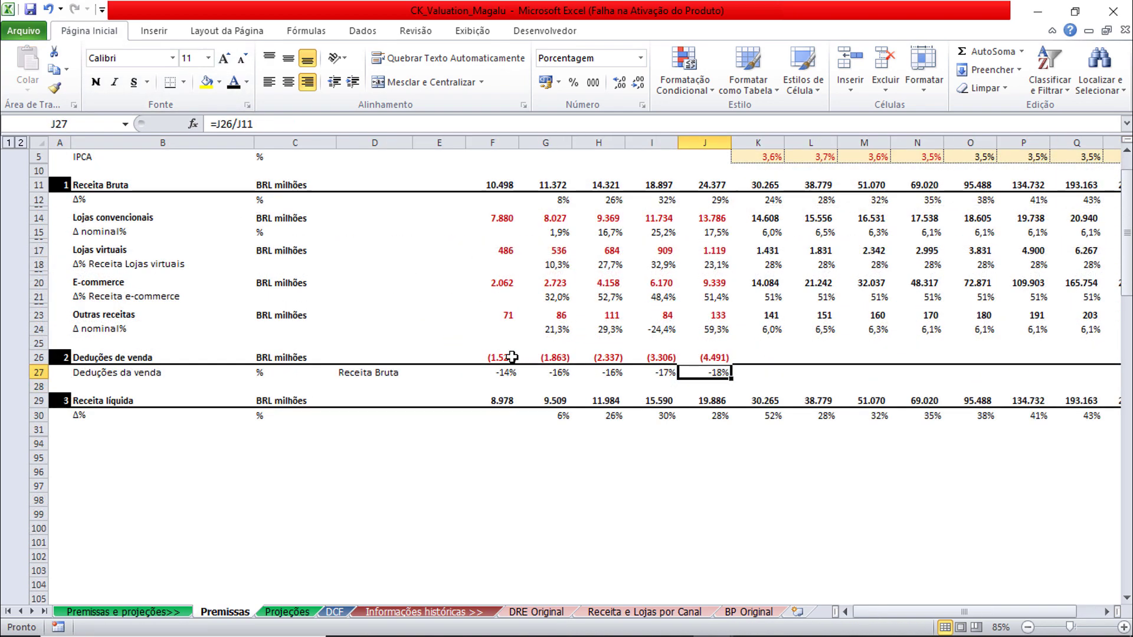
Check the historical Deduções de venda values and their percentage formulas over Receita Bruta in row 27.
{"action": "left_click_drag", "start_coordinate": [500, 357], "coordinate": [671, 357]}
{"action": "left_click", "coordinate": [501, 373]}
{"action": "type", "text": "=F26/F11"}
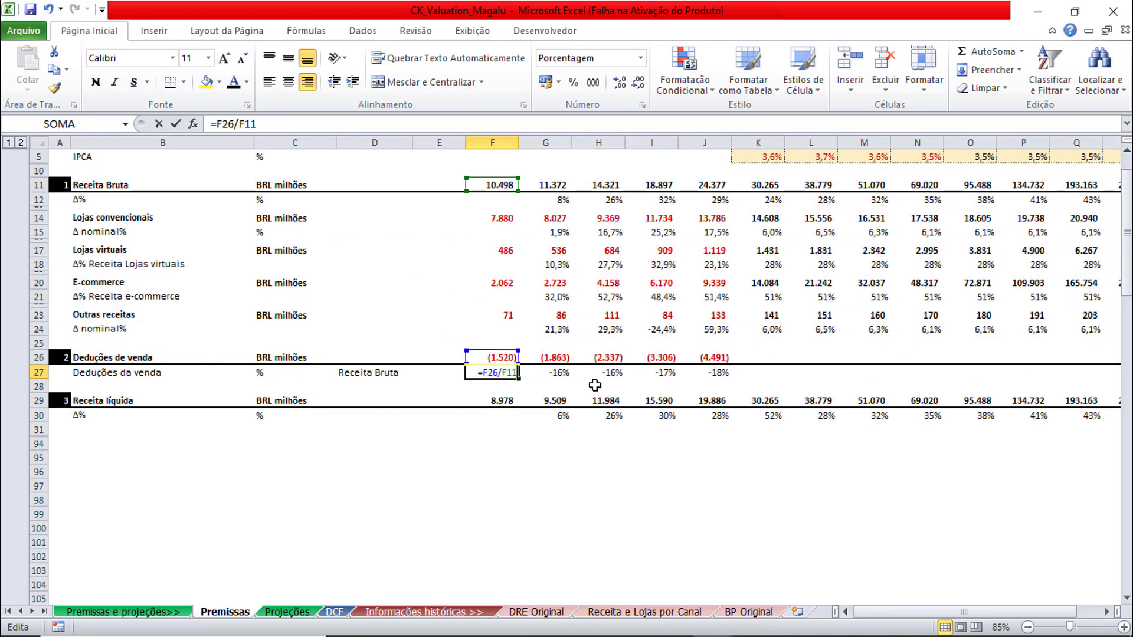
{"action": "key", "text": "Return"}
{"action": "double_click", "coordinate": [545, 373]}
{"action": "left_click", "coordinate": [598, 372]}
{"action": "left_click", "coordinate": [652, 372]}
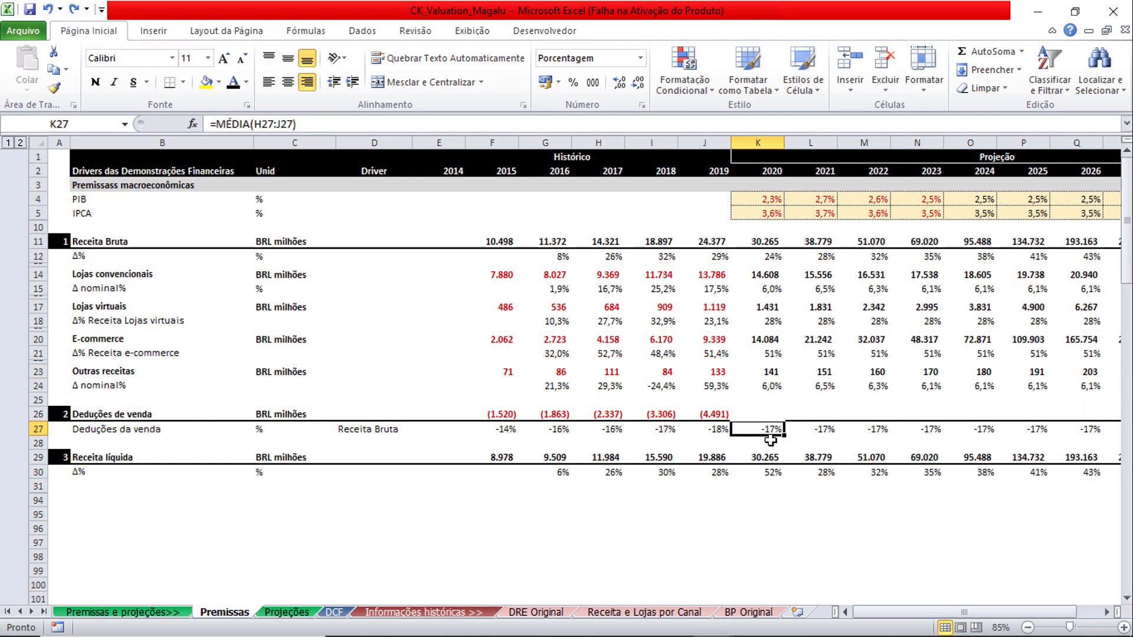
Review the projected Deduções da venda percentages from K27 onward and the 2020 deduction formula in K26.
{"action": "key", "text": "F2"}
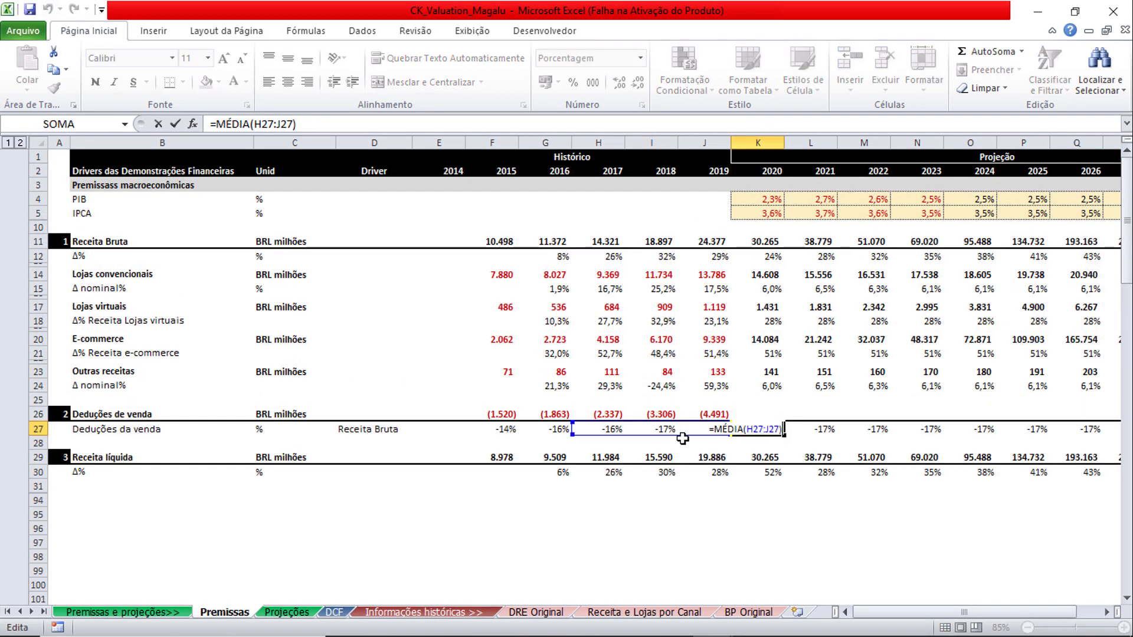
{"action": "key", "text": "ctrl+Return"}
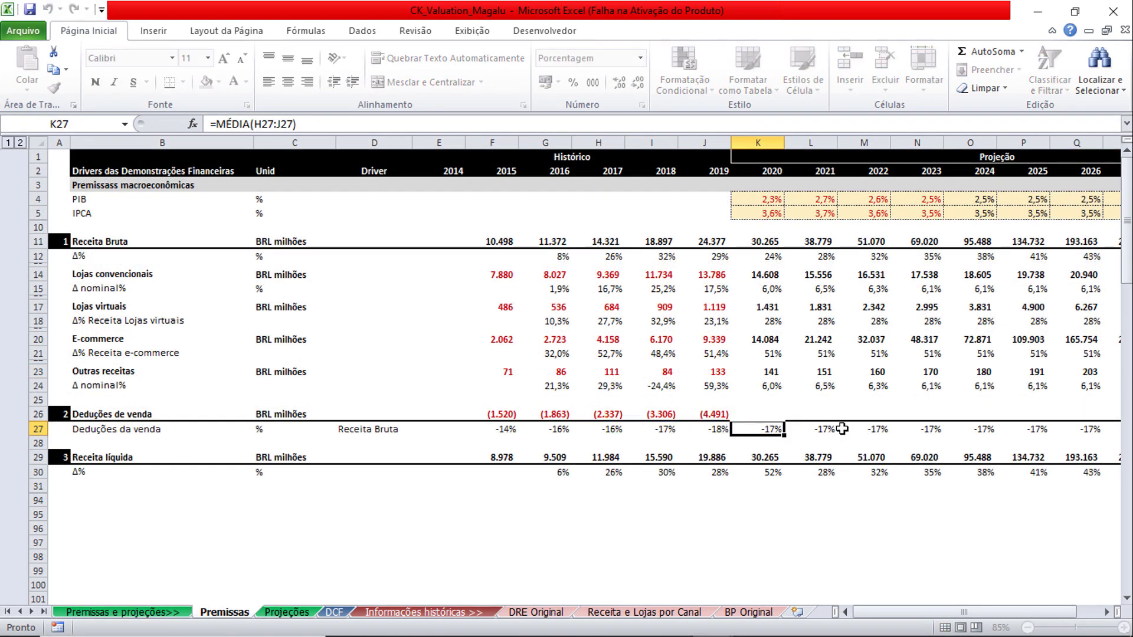
{"action": "left_click_drag", "start_coordinate": [826, 429], "coordinate": [1027, 429]}
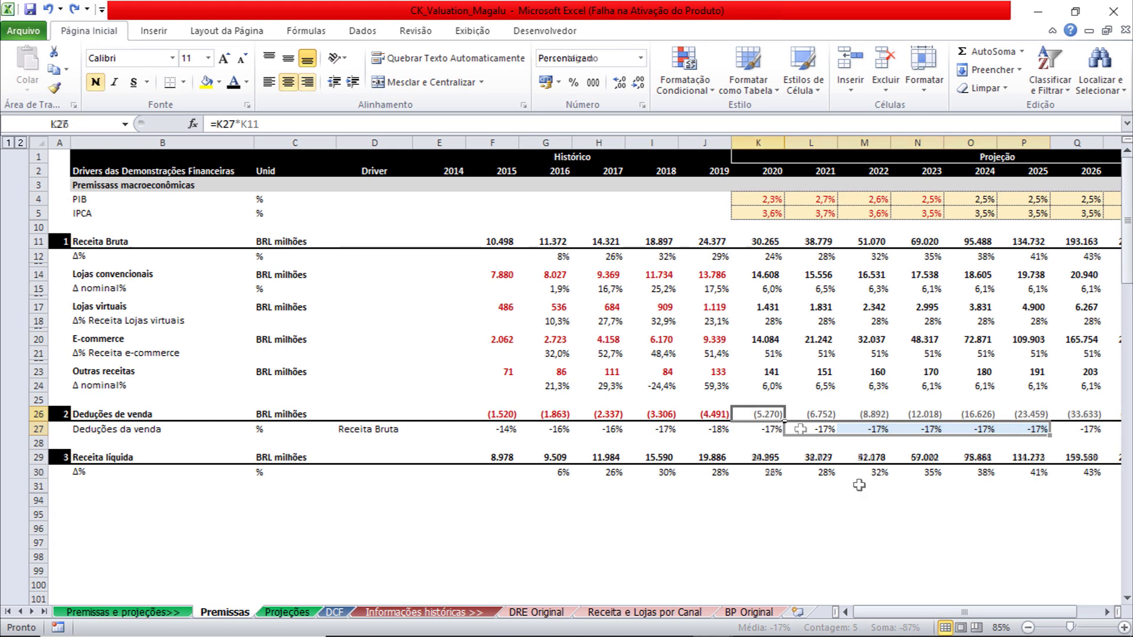
{"action": "key", "text": "F2"}
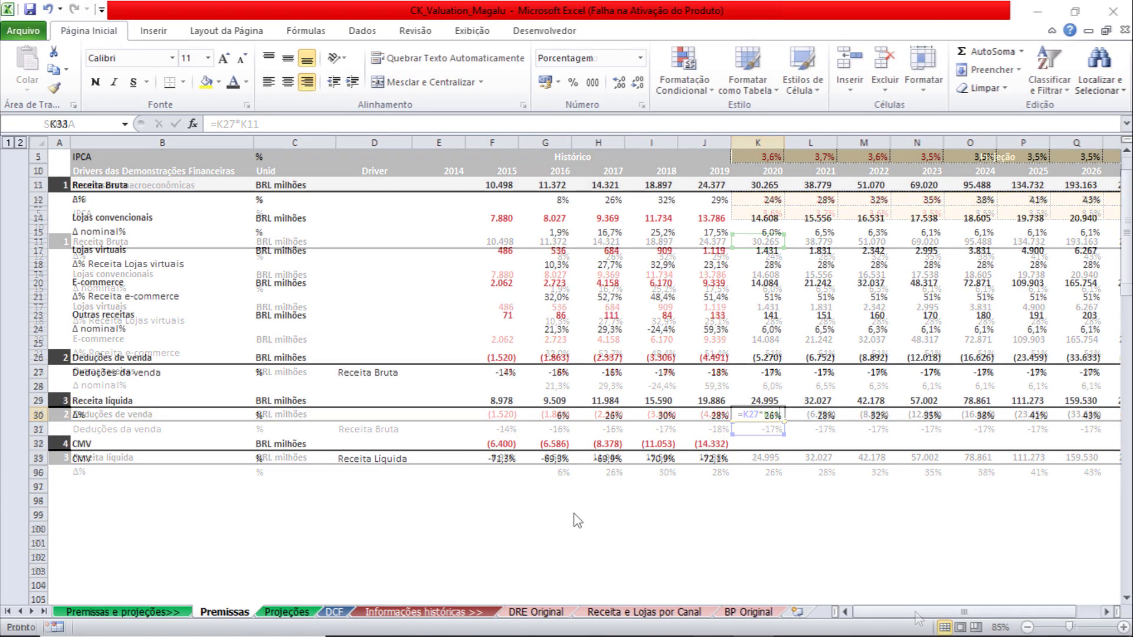
Inspect the 2015 to 2019 formulas that express CMV as a percentage of Receita Líquida in row 33.
{"action": "left_click", "coordinate": [505, 457]}
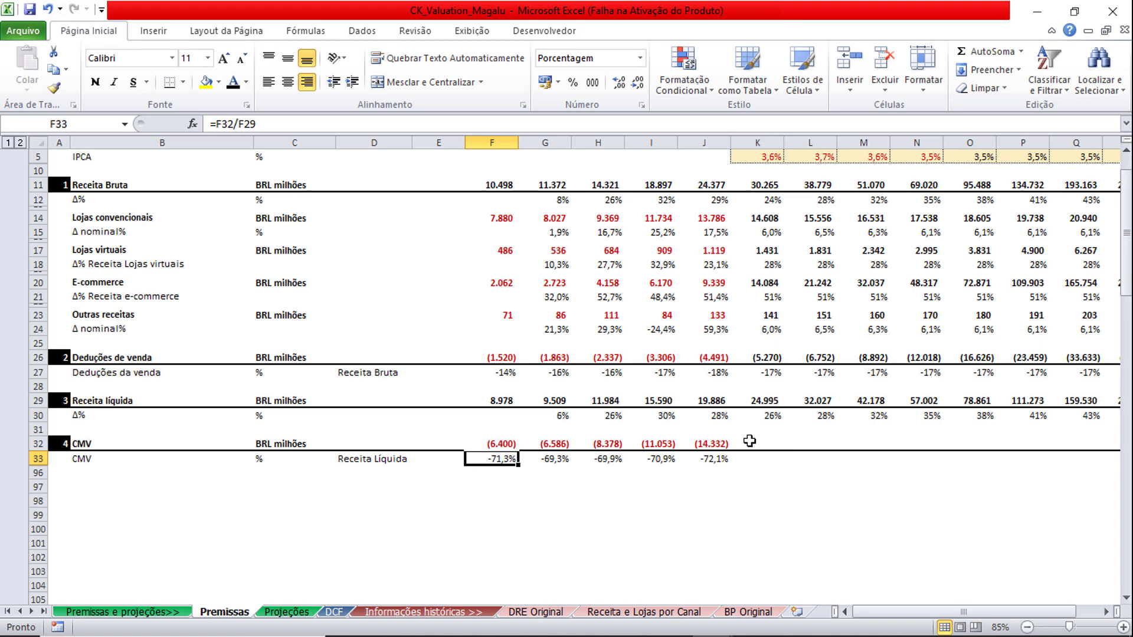
{"action": "key", "text": "F2"}
{"action": "key", "text": "Tab"}
{"action": "key", "text": "F2"}
{"action": "key", "text": "Tab"}
{"action": "key", "text": "F2"}
{"action": "key", "text": "Tab"}
{"action": "key", "text": "F2"}
{"action": "key", "text": "Tab"}
{"action": "key", "text": "F2"}
{"action": "key", "text": "Escape"}
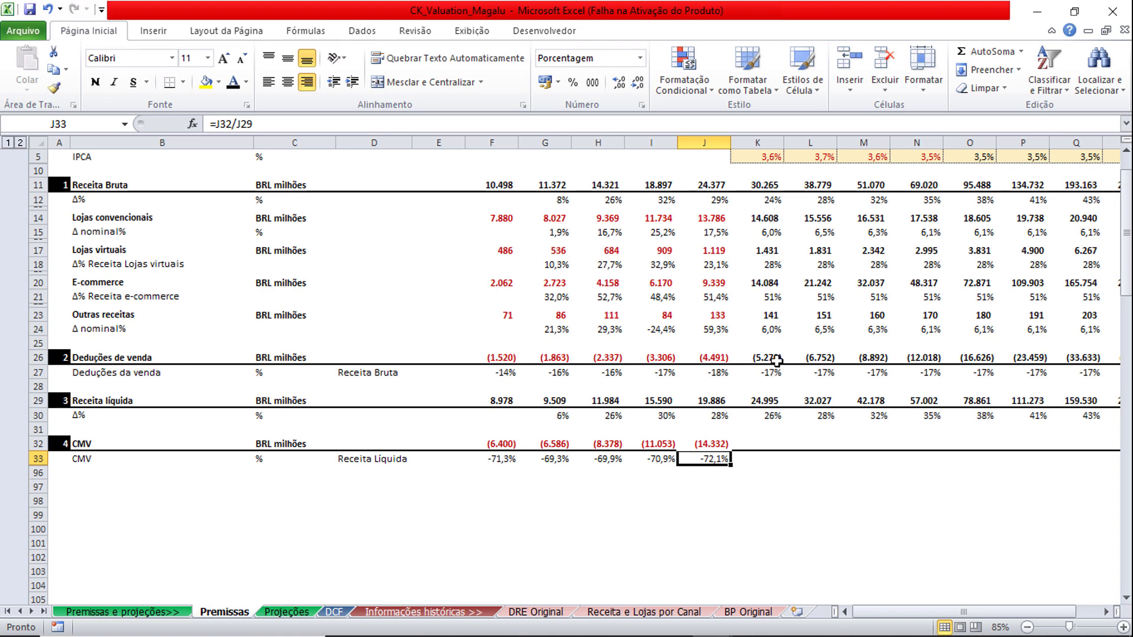
Project the 2020 CMV percentage in K33 as the 2016 to 2019 average with =MÉDIA(G33:J33).
{"action": "key", "text": "Tab"}
{"action": "type", "text": "=MÉDIA(G33:J33)"}
{"action": "key", "text": "ctrl+Return"}
{"action": "key", "text": "F2"}
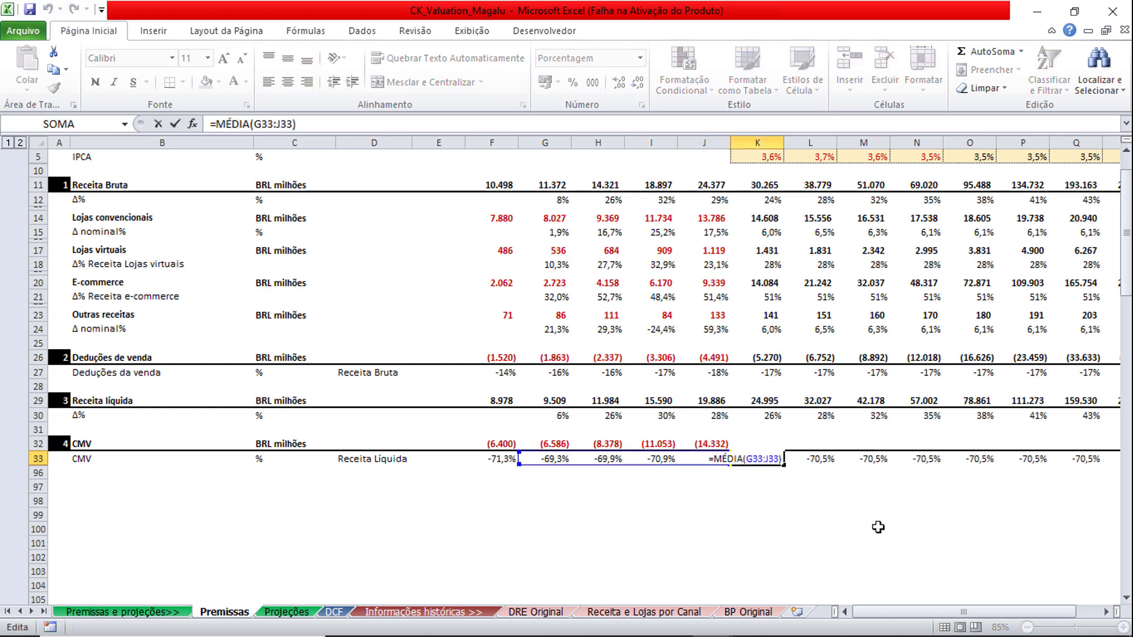
Review the CMV percentage formulas in the projection years after 2020.
{"action": "key", "text": "Tab"}
{"action": "key", "text": "Tab"}
{"action": "key", "text": "F2"}
{"action": "key", "text": "Tab"}
{"action": "key", "text": "F2"}
{"action": "key", "text": "Tab"}
{"action": "key", "text": "Tab"}
{"action": "key", "text": "Tab"}
{"action": "key", "text": "Tab"}
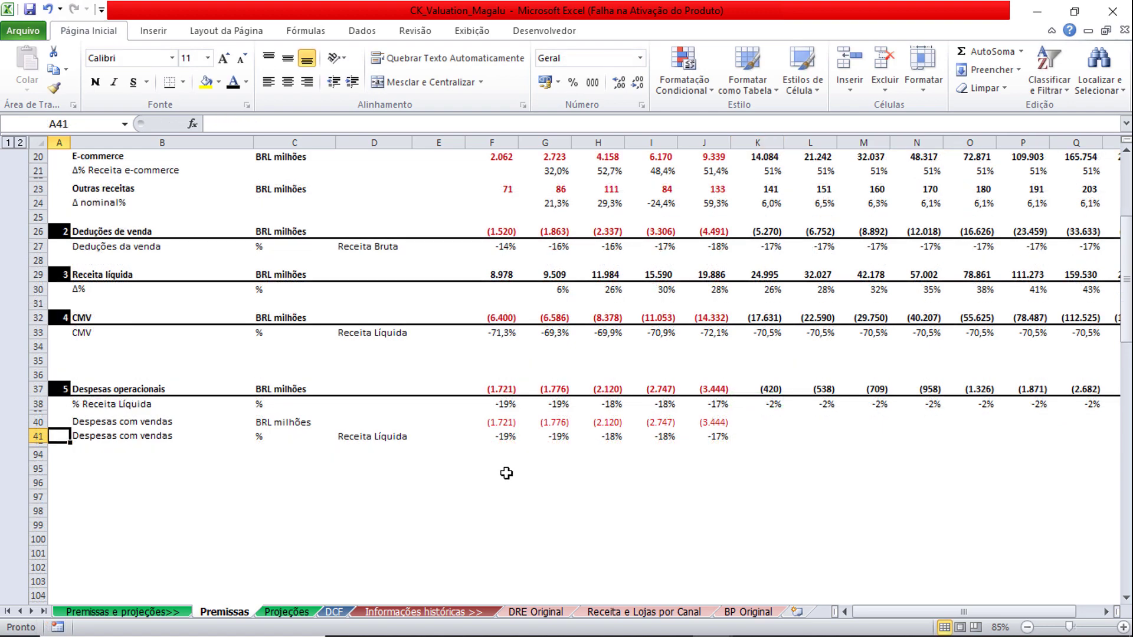
Inspect the historical Despesas com vendas percentages of Receita Líquida in row 41 and show them with one decimal place.
{"action": "left_click", "coordinate": [557, 436]}
{"action": "key", "text": "F2"}
{"action": "key", "text": "Escape"}
{"action": "key", "text": "Right"}
{"action": "key", "text": "F2"}
{"action": "key", "text": "Escape"}
{"action": "key", "text": "Right"}
{"action": "key", "text": "F2"}
{"action": "key", "text": "Escape"}
{"action": "key", "text": "Right"}
{"action": "key", "text": "F2"}
{"action": "key", "text": "Escape"}
{"action": "left_click_drag", "start_coordinate": [516, 436], "coordinate": [705, 436]}
{"action": "left_click", "coordinate": [619, 84]}
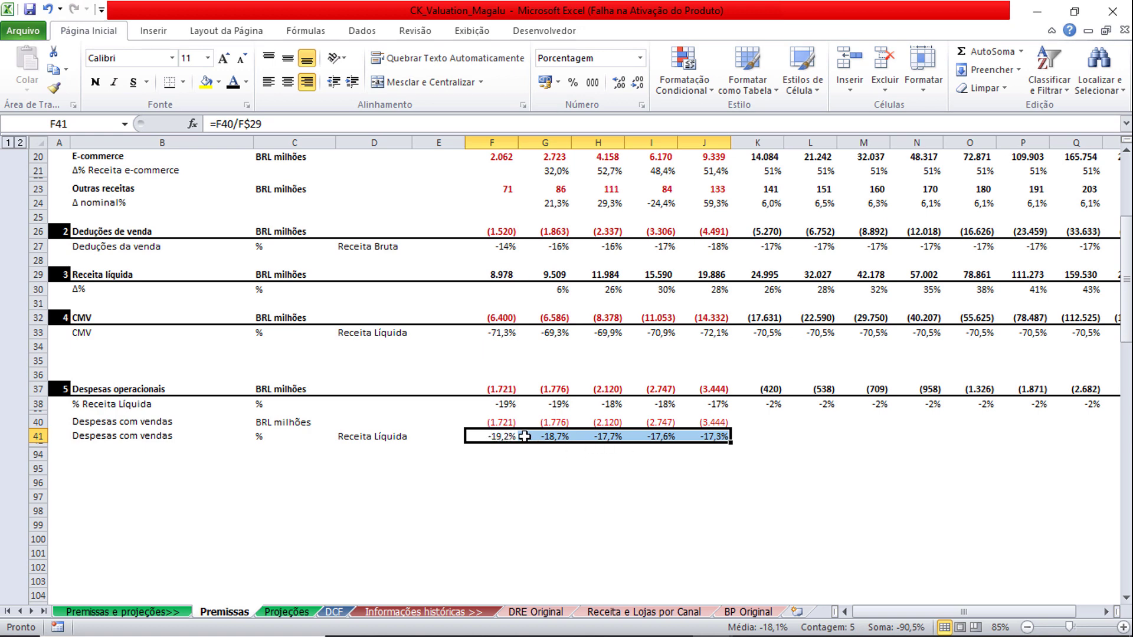
Project the Despesas com vendas percentage from 2020 onward by repeating the prior year's rate, starting with =J41 in K41.
{"action": "left_click", "coordinate": [755, 441]}
{"action": "left_click_drag", "start_coordinate": [764, 442], "coordinate": [1123, 439]}
{"action": "type", "text": "=J41"}
{"action": "key", "text": "ctrl+Return"}
{"action": "key", "text": "F2"}
{"action": "key", "text": "Right"}
{"action": "key", "text": "Right"}
{"action": "key", "text": "Right"}
{"action": "key", "text": "Right"}
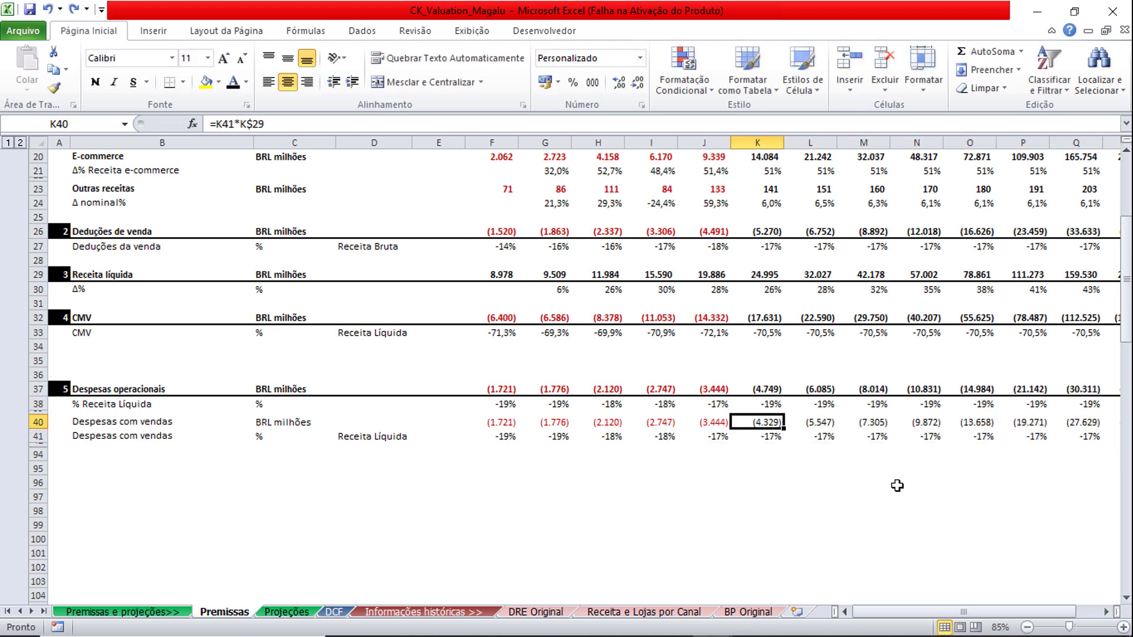
Check the formulas for the 2020 Despesas com vendas value and the 2019 Despesas Gerais e Administrativas percentage.
{"action": "key", "text": "F2"}
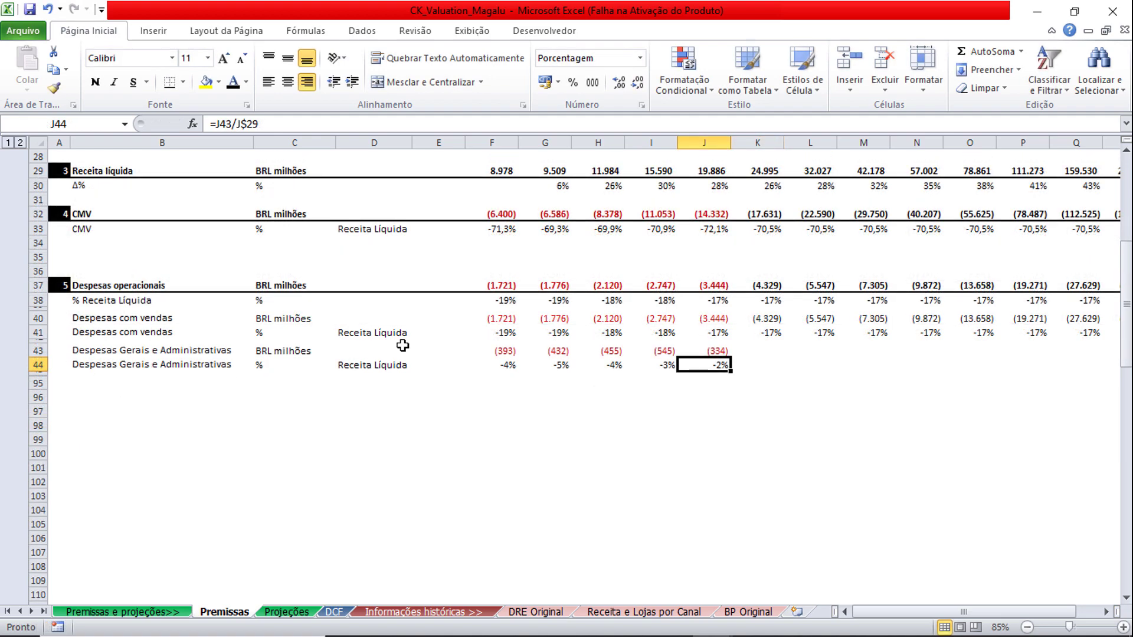
{"action": "key", "text": "F2"}
{"action": "key", "text": "Escape"}
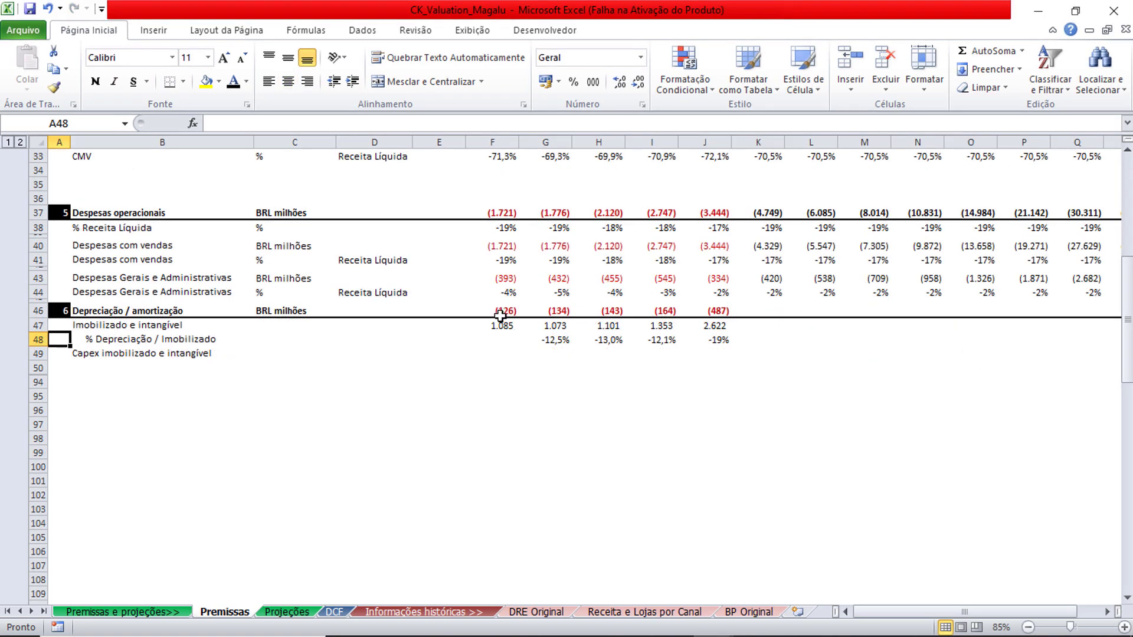
Trace the historical Depreciação e Amortização to row 23 of the DRE Original sheet, and view the Projeções sheet.
{"action": "left_click", "coordinate": [498, 312]}
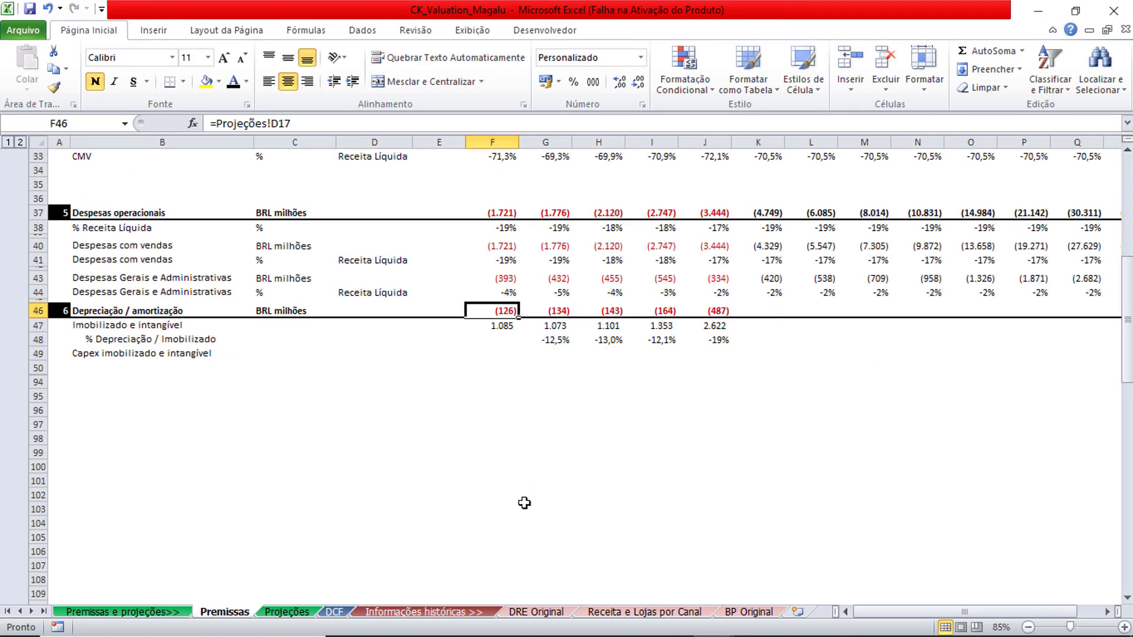
{"action": "left_click", "coordinate": [536, 612]}
{"action": "key", "text": "ctrl+shift+Right"}
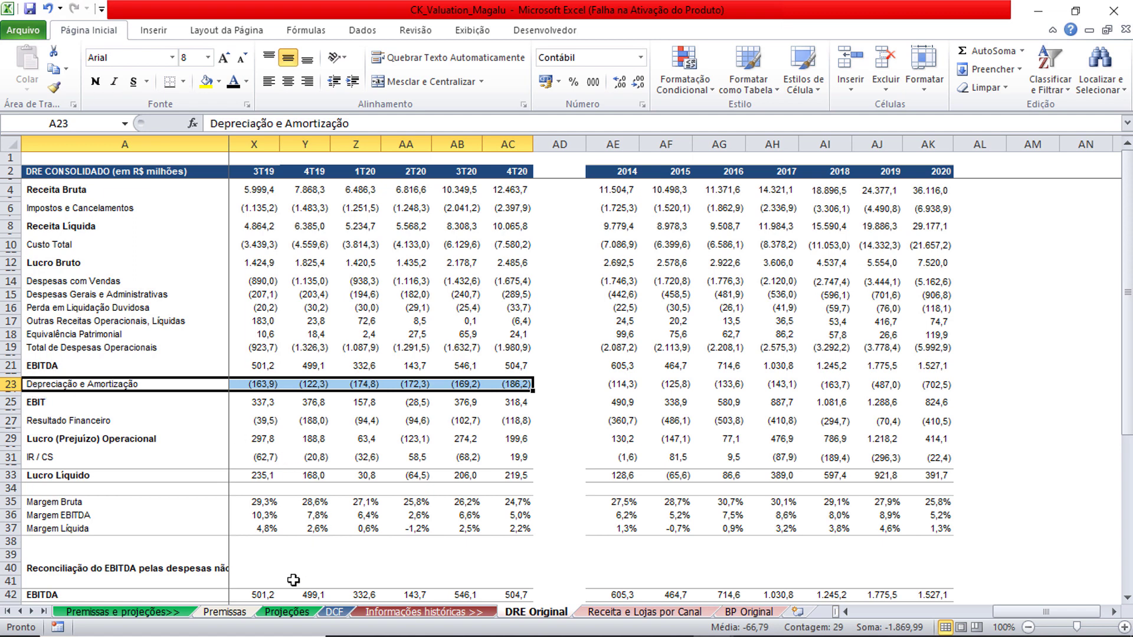
{"action": "left_click", "coordinate": [288, 612]}
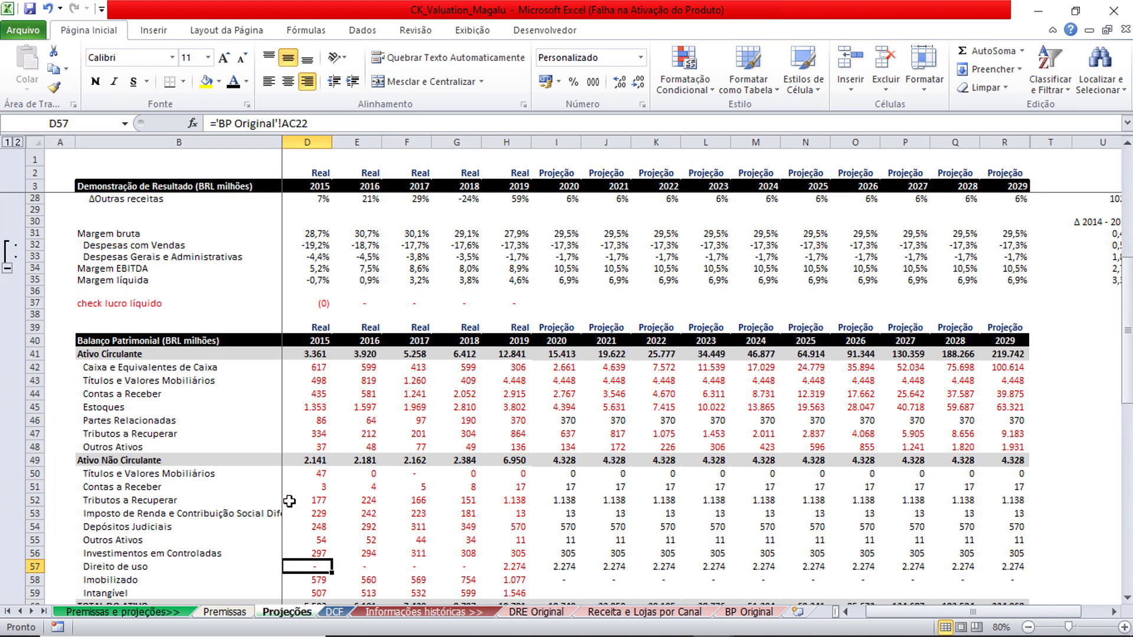
Trace the historical Imobilizado e intangível in row 47 of Premissas to the Imobilizado and Intangível rows of the Projeções balance sheet.
{"action": "left_click", "coordinate": [137, 581]}
{"action": "scroll", "coordinate": [208, 563], "scroll_direction": "down", "scroll_amount": 1}
{"action": "left_click", "coordinate": [136, 559]}
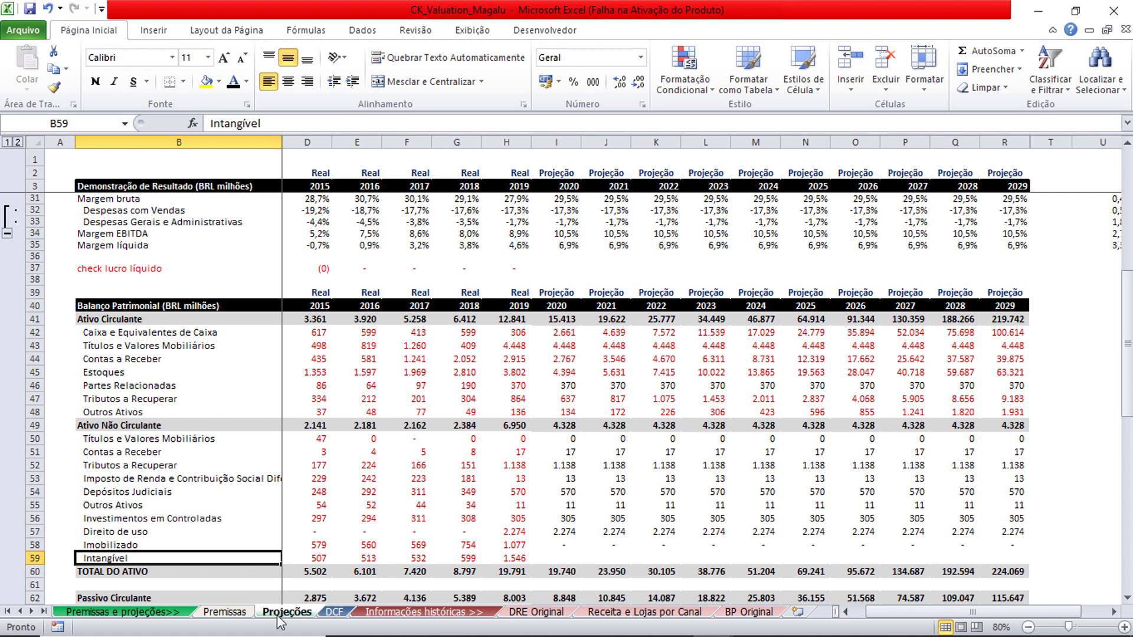
{"action": "left_click", "coordinate": [226, 612]}
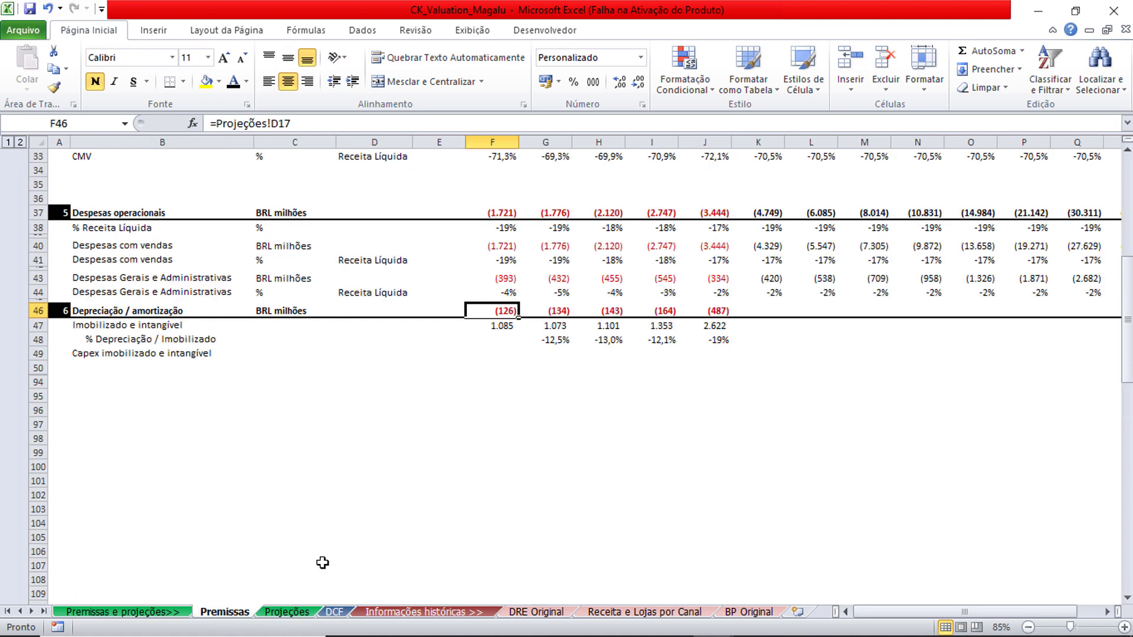
{"action": "left_click", "coordinate": [493, 325]}
{"action": "key", "text": "Right"}
{"action": "key", "text": "Right"}
{"action": "key", "text": "Right"}
{"action": "key", "text": "Right"}
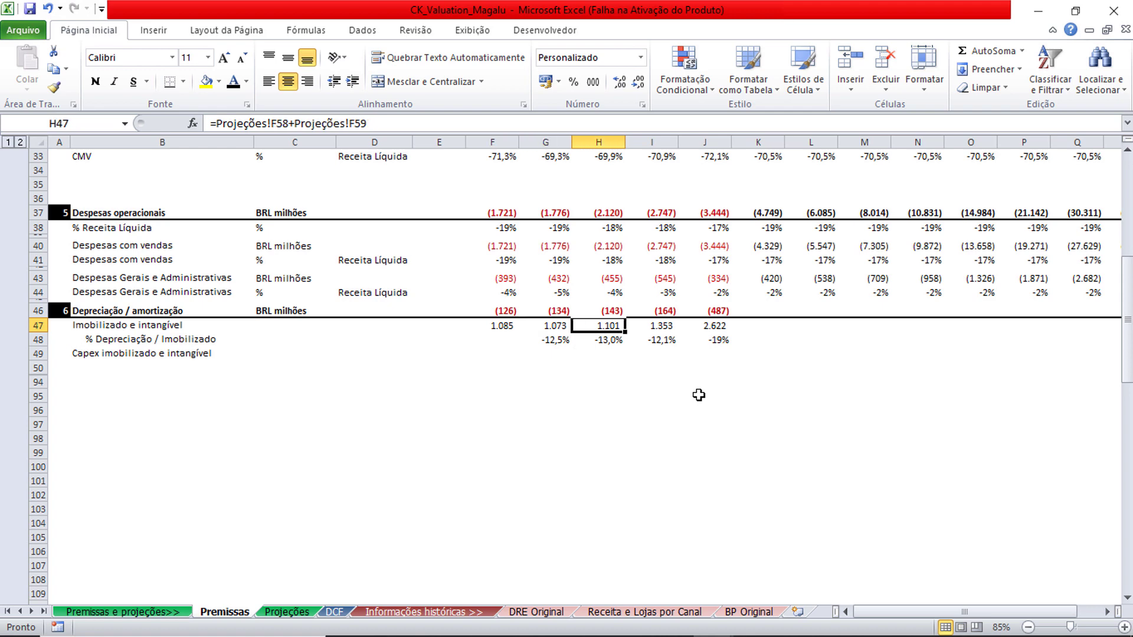
Check the historical Depreciação / amortização amounts in row 46 and the 2019 % Depreciação / Imobilizado formula in J48.
{"action": "left_click", "coordinate": [510, 307]}
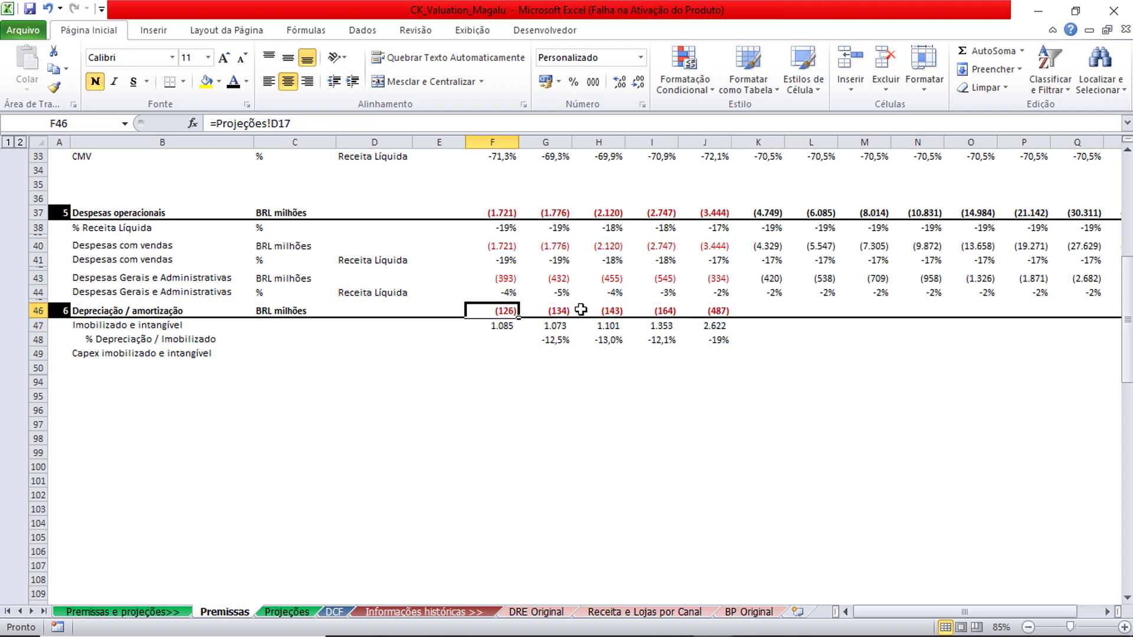
{"action": "key", "text": "Right"}
{"action": "key", "text": "Right"}
{"action": "key", "text": "Right"}
{"action": "key", "text": "Right"}
{"action": "key", "text": "Down"}
{"action": "key", "text": "Down"}
{"action": "key", "text": "F2"}
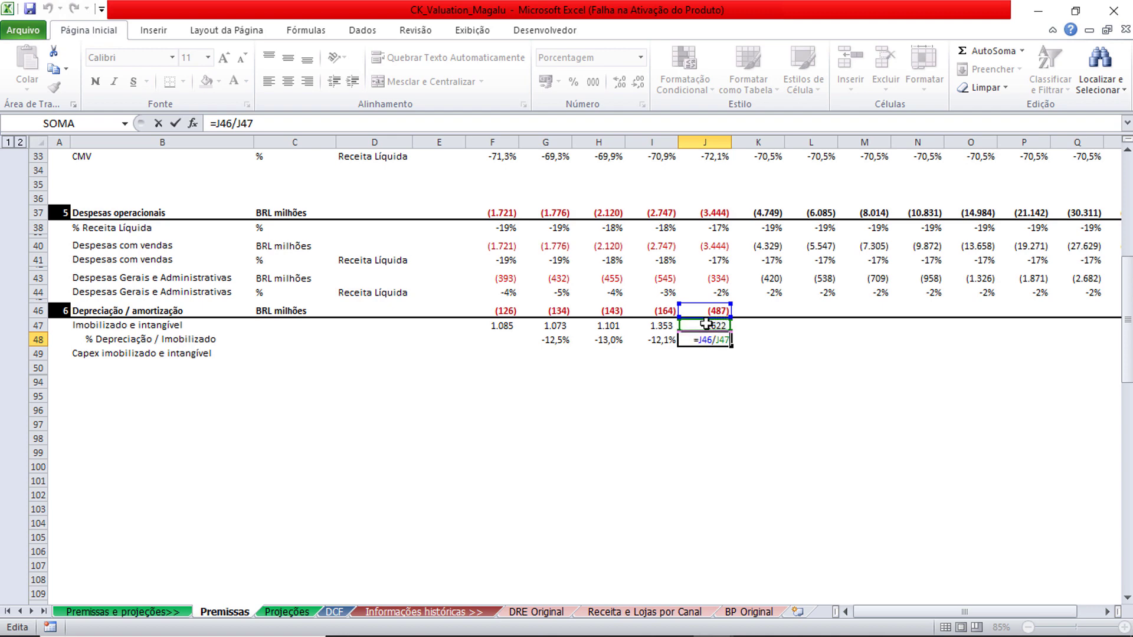
Project the % Depreciação / Imobilizado from 2020 onward by repeating the prior year's rate, starting with =J48 in K48.
{"action": "key", "text": "Tab"}
{"action": "key", "text": "ctrl+shift+Right"}
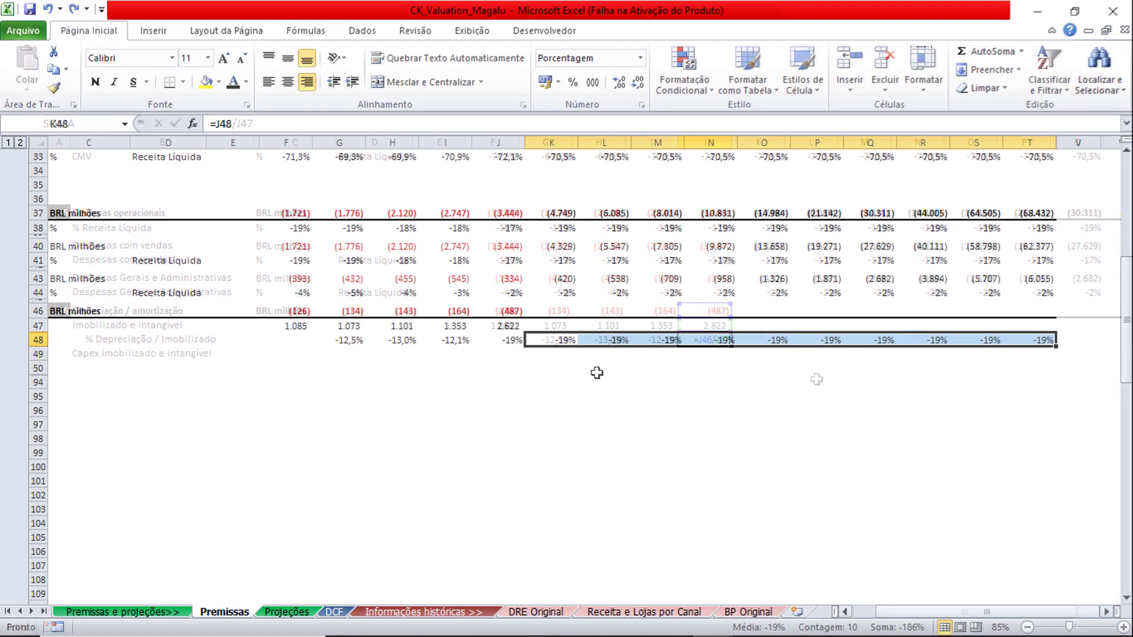
{"action": "left_click", "coordinate": [547, 342]}
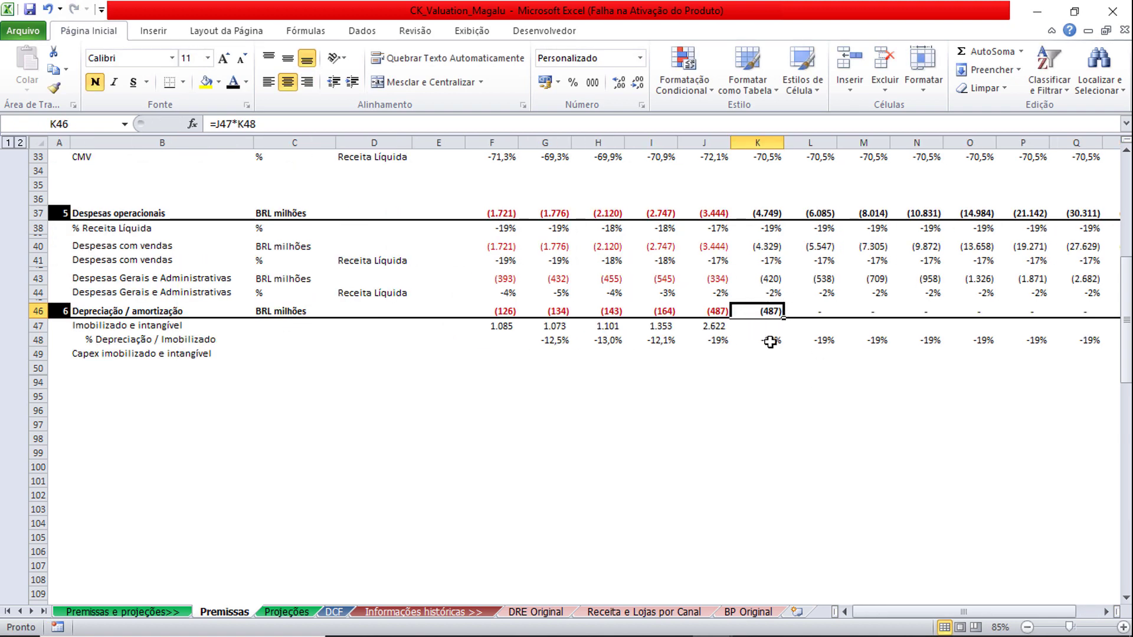
Project depreciation from 2020 with =J47*K48 in K46, and roll Imobilizado e intangível forward with =J47+K46 in K47.
{"action": "left_click", "coordinate": [715, 325]}
{"action": "left_click", "coordinate": [763, 311]}
{"action": "double_click", "coordinate": [763, 311]}
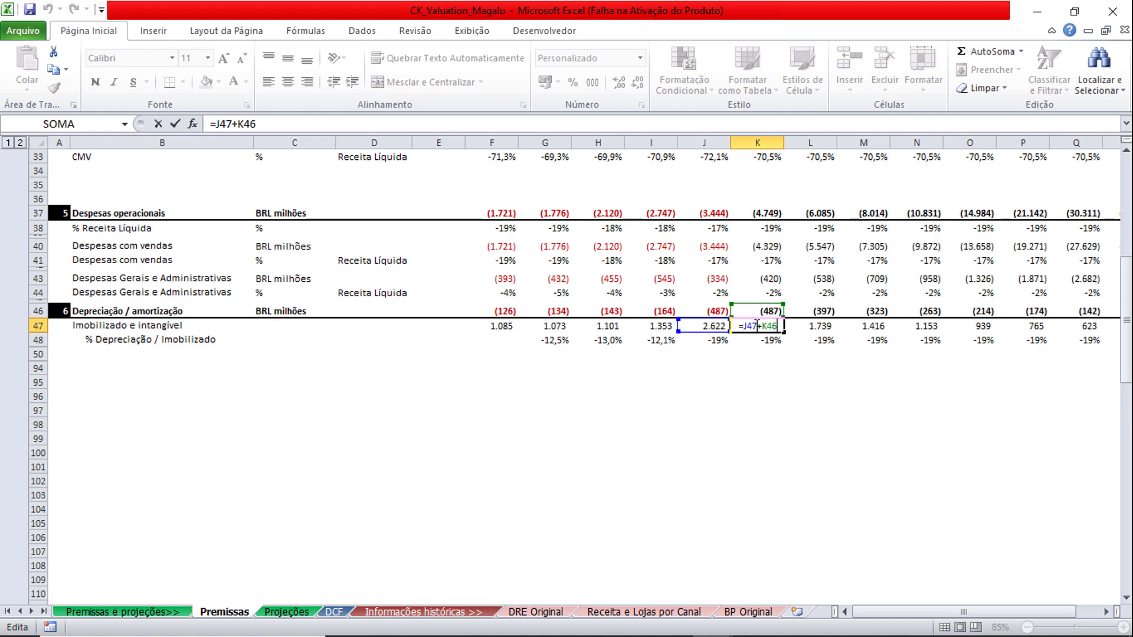
{"action": "key", "text": "ctrl+Return"}
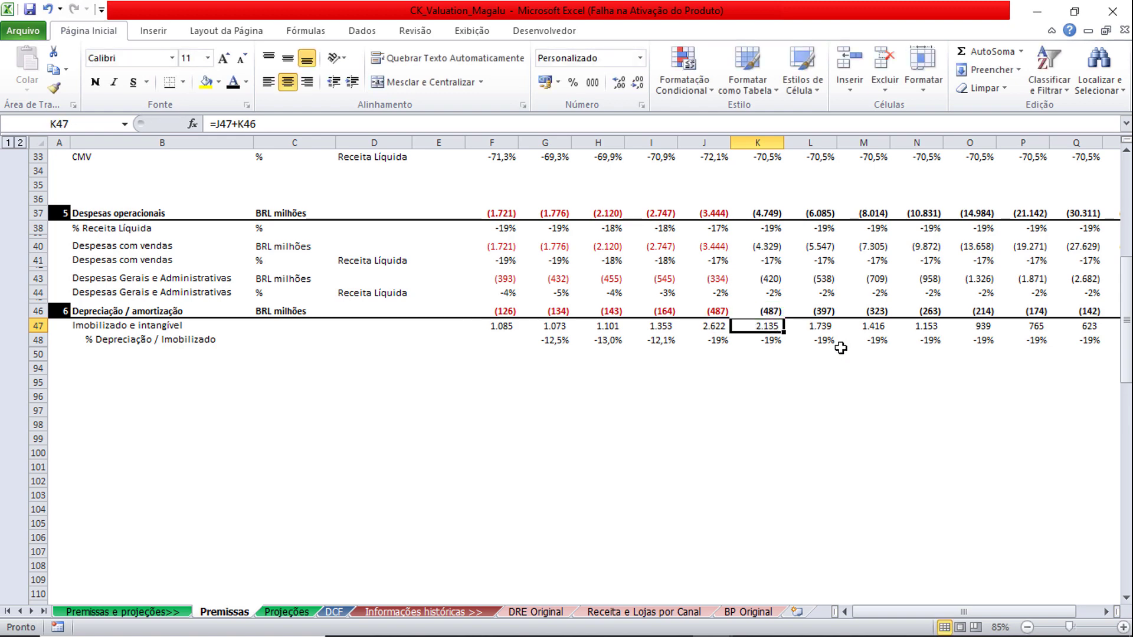
Review the projected Imobilizado e intangível formulas and balances across row 47.
{"action": "key", "text": "Right"}
{"action": "key", "text": "Right"}
{"action": "key", "text": "Right"}
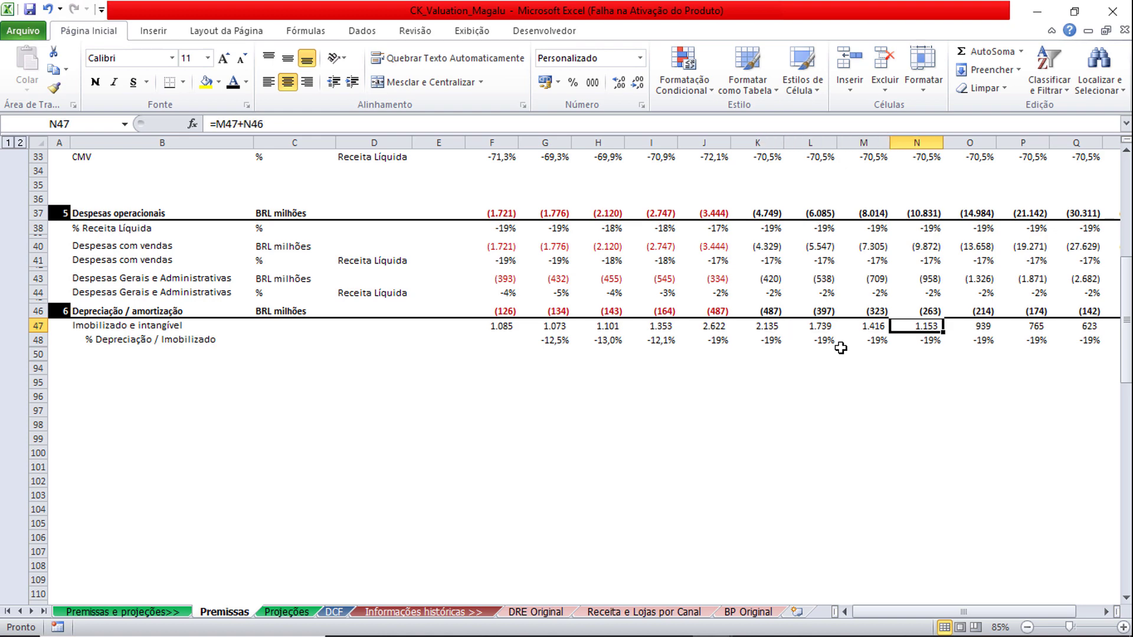
{"action": "key", "text": "Right"}
{"action": "key", "text": "Right"}
{"action": "key", "text": "Right"}
{"action": "key", "text": "Right"}
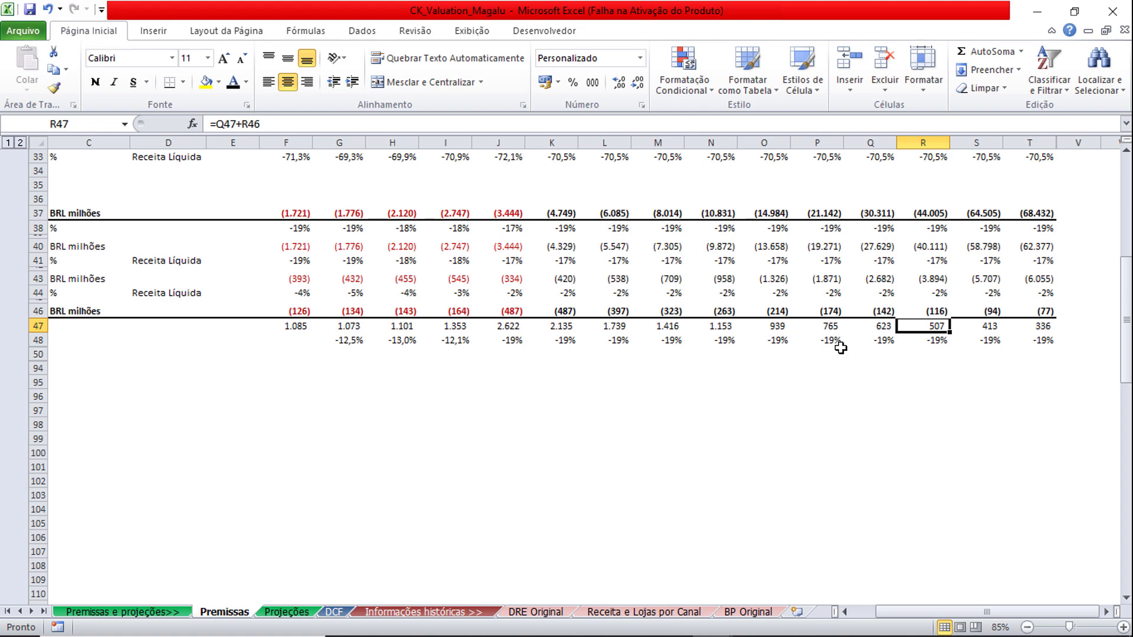
{"action": "key", "text": "Left"}
{"action": "key", "text": "Left"}
{"action": "key", "text": "Left"}
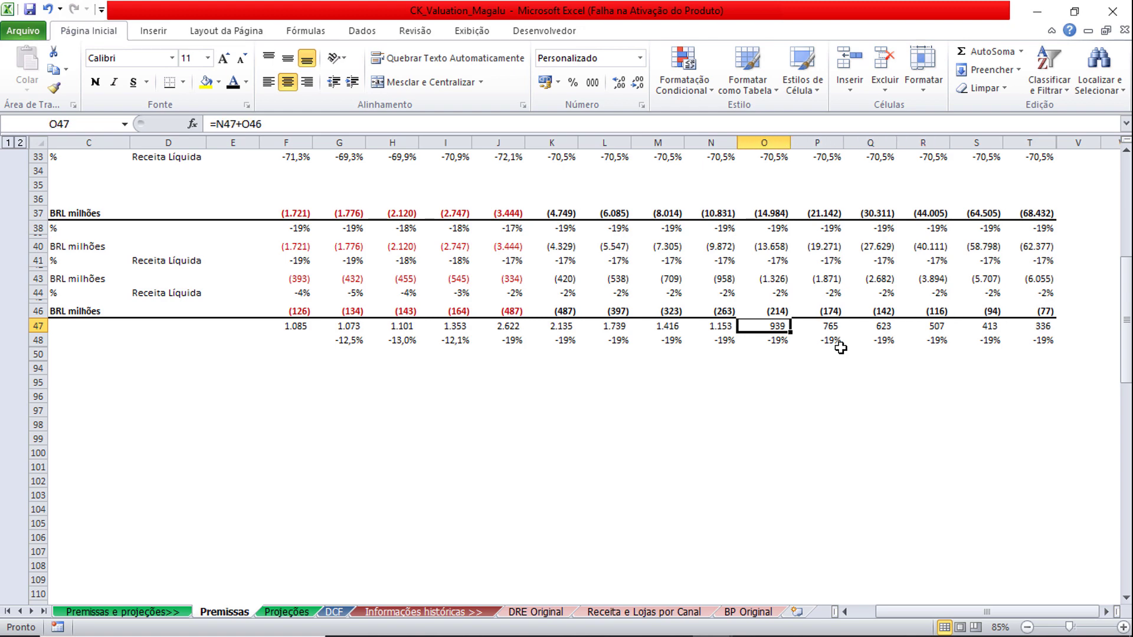
{"action": "key", "text": "Home"}
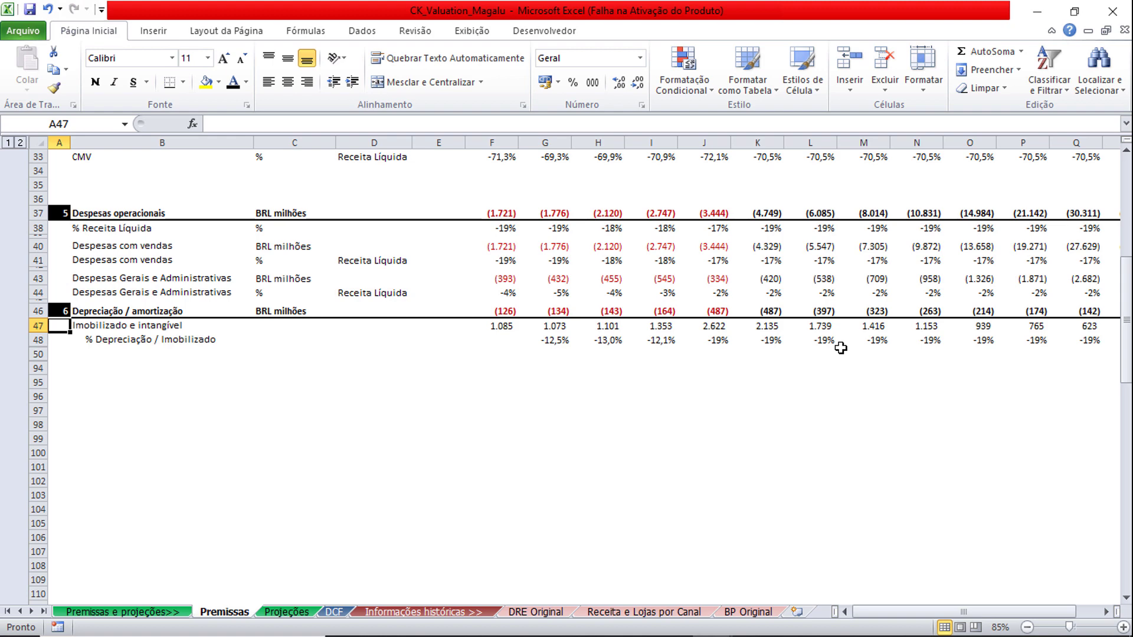
Project Capex imobilizado e intangível from 2020 onward as the prior year's depreciation with inverted sign, starting with =-J46 in K49.
{"action": "left_click", "coordinate": [761, 353]}
{"action": "key", "text": "F2"}
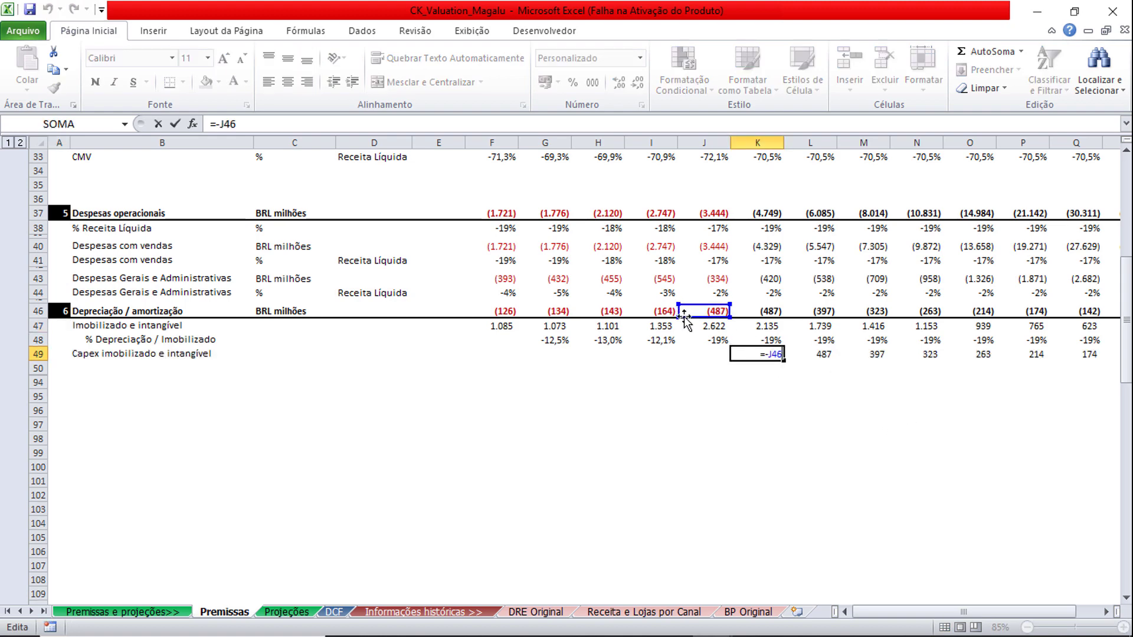
{"action": "key", "text": "Escape"}
{"action": "key", "text": "Right"}
{"action": "key", "text": "Right"}
{"action": "key", "text": "Right"}
{"action": "key", "text": "Right"}
{"action": "key", "text": "Right"}
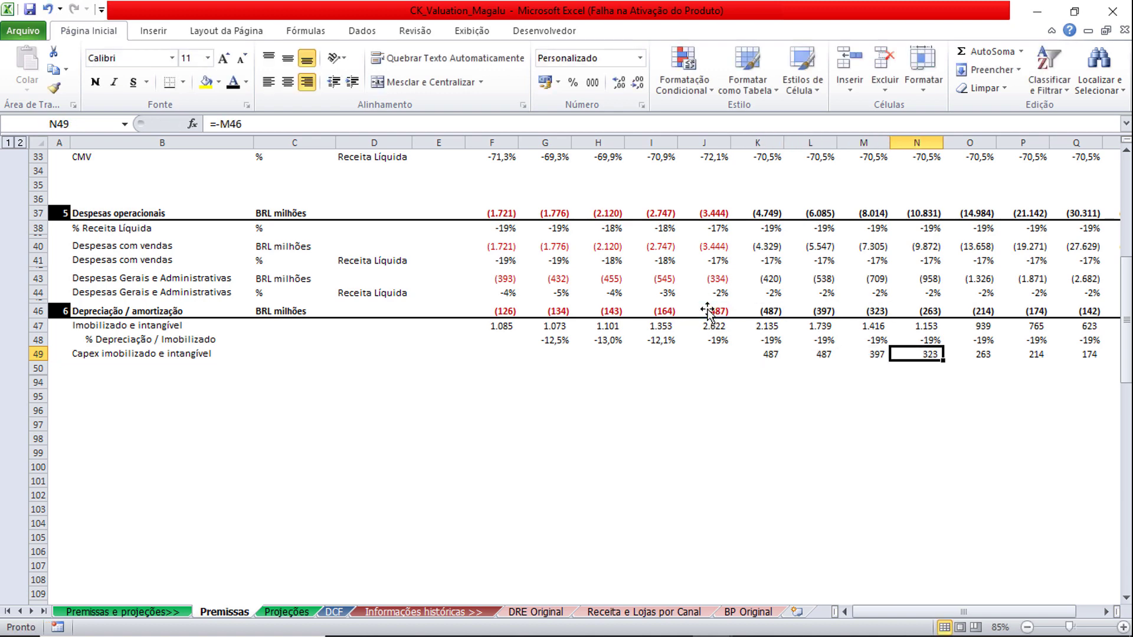
Check the Capex imobilizado e intangível formulas for the later projected years in row 49.
{"action": "key", "text": "Right"}
{"action": "key", "text": "Right"}
{"action": "key", "text": "F2"}
{"action": "key", "text": "Tab"}
{"action": "key", "text": "F2"}
{"action": "key", "text": "Tab"}
{"action": "key", "text": "F2"}
{"action": "key", "text": "Escape"}
{"action": "key", "text": "Left"}
{"action": "key", "text": "ctrl+Left"}
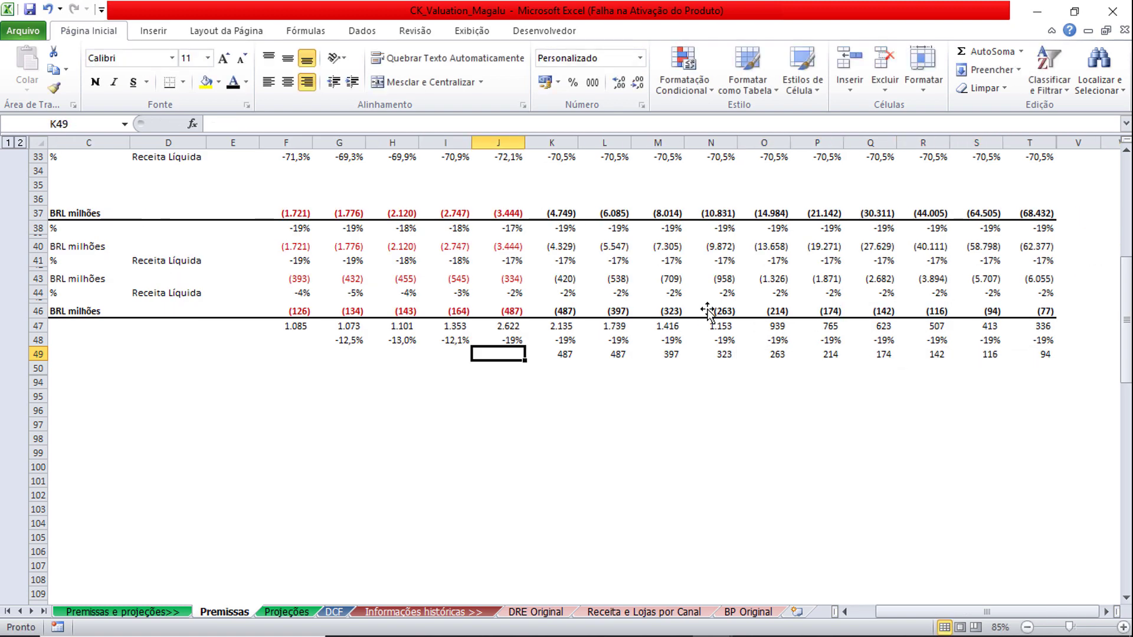
{"action": "key", "text": "Home"}
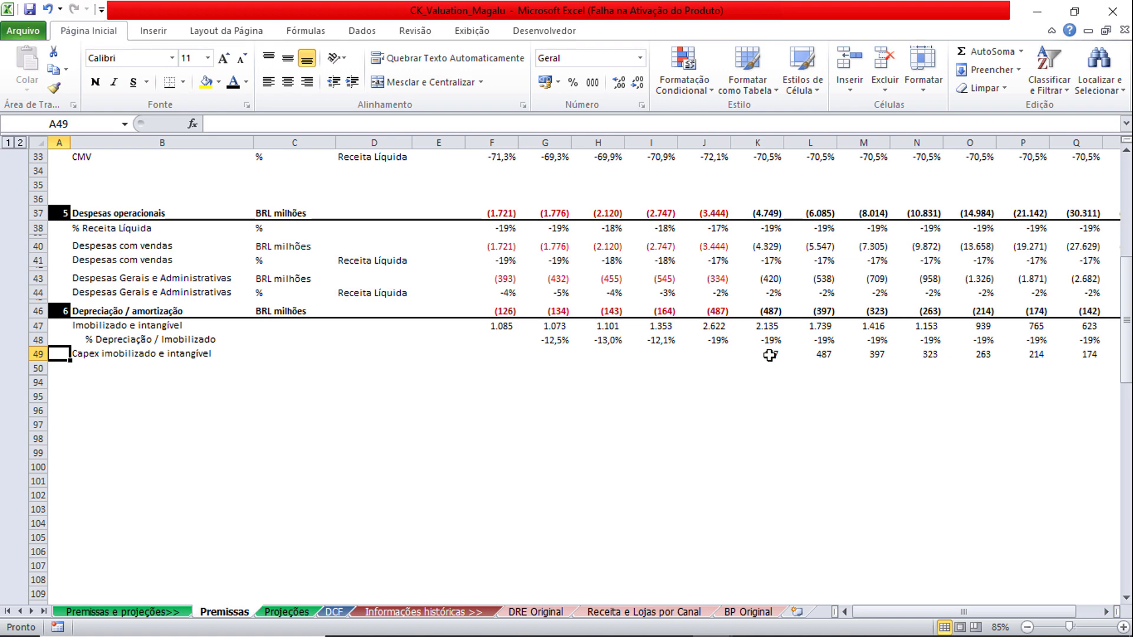
Add capex to the 2020 Imobilizado e intangível formula as =J47+K46+K49 in K47, and copy it through 2029.
{"action": "left_click", "coordinate": [773, 312]}
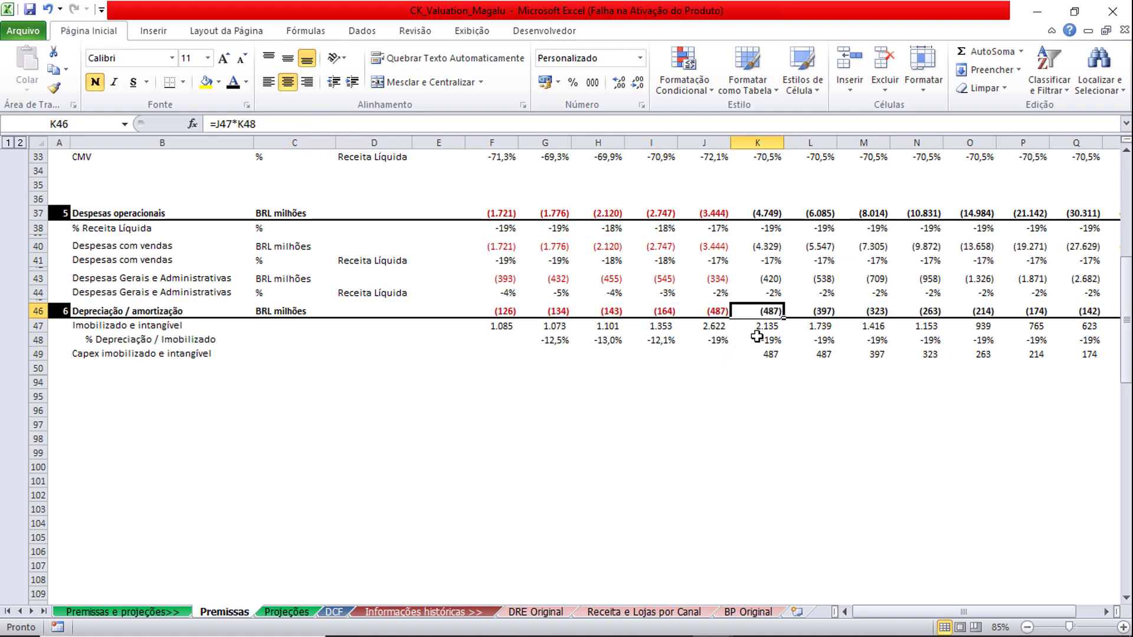
{"action": "left_click", "coordinate": [765, 328]}
{"action": "left_click", "coordinate": [264, 125]}
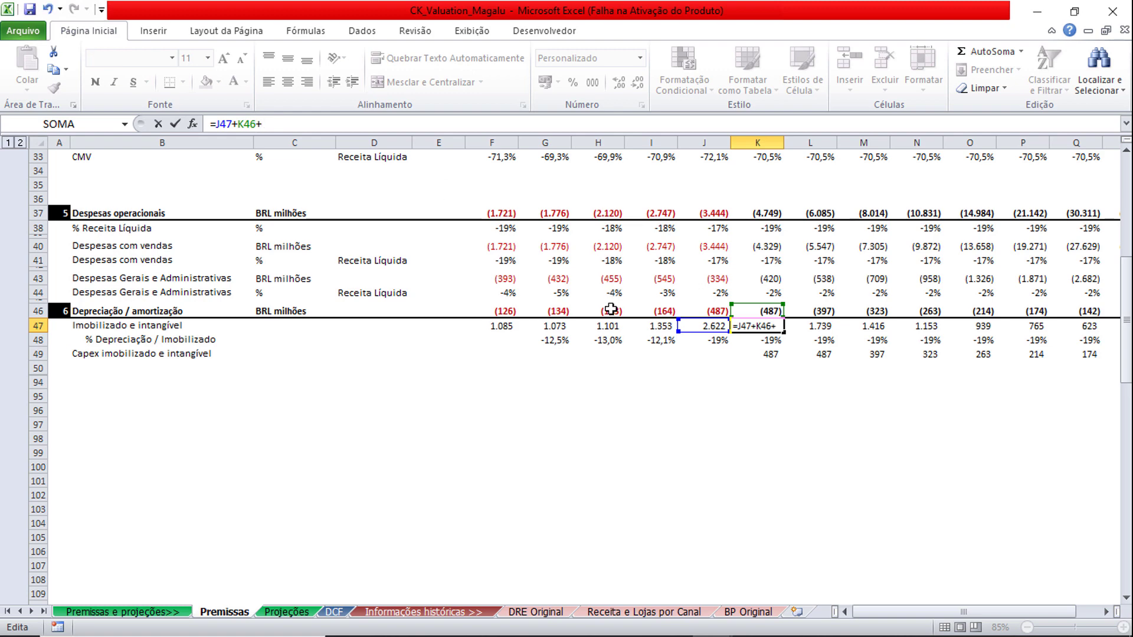
{"action": "type", "text": "+"}
{"action": "left_click", "coordinate": [779, 354]}
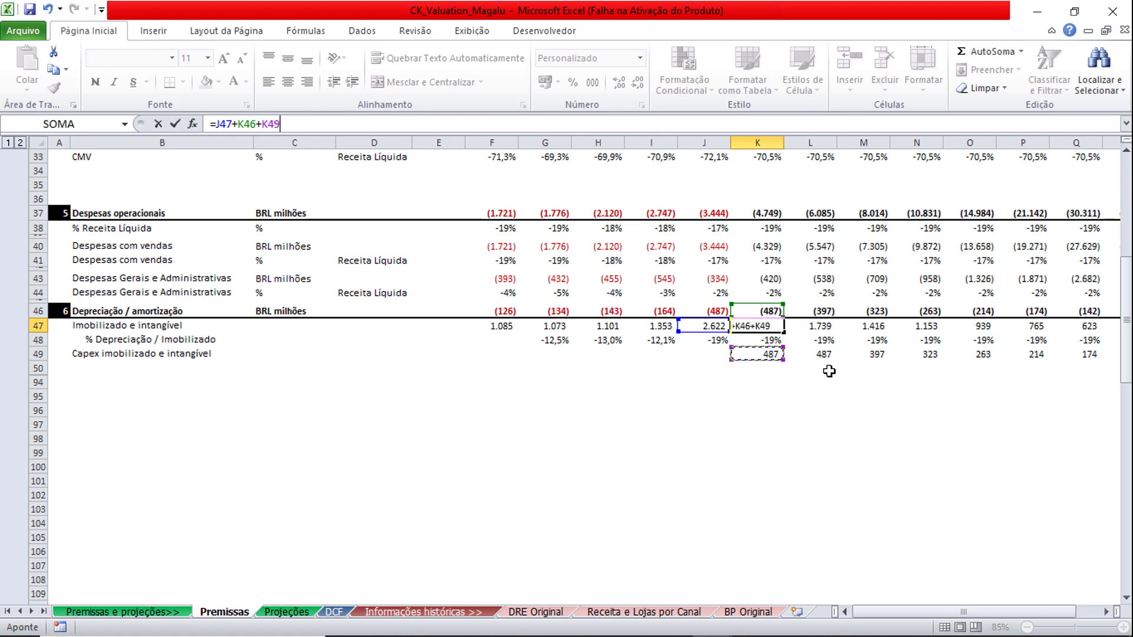
{"action": "key", "text": "ctrl+Return"}
{"action": "key", "text": "ctrl+c"}
{"action": "key", "text": "ctrl+shift+Right"}
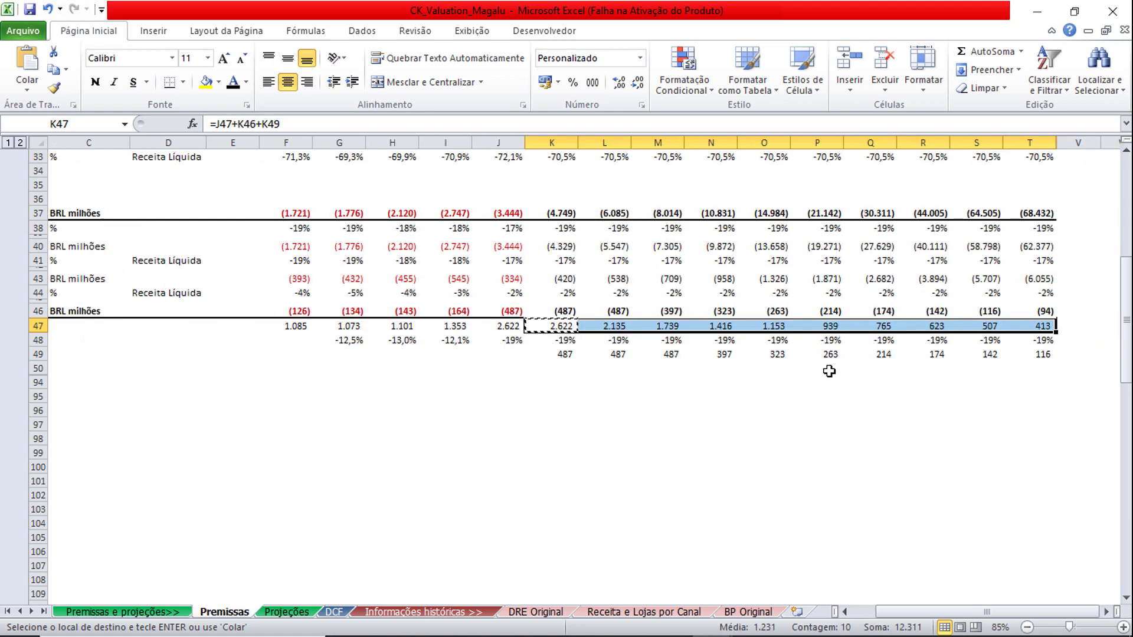
{"action": "key", "text": "Return"}
Check which cells feed the 2020 Imobilizado e intangível formula in K47.
{"action": "key", "text": "Home"}
{"action": "key", "text": "Right"}
{"action": "key", "text": "Right"}
{"action": "key", "text": "Right"}
{"action": "key", "text": "Right"}
{"action": "key", "text": "Right"}
{"action": "key", "text": "Right"}
{"action": "key", "text": "Right"}
{"action": "key", "text": "Right"}
{"action": "key", "text": "Right"}
{"action": "key", "text": "Right"}
{"action": "key", "text": "F2"}
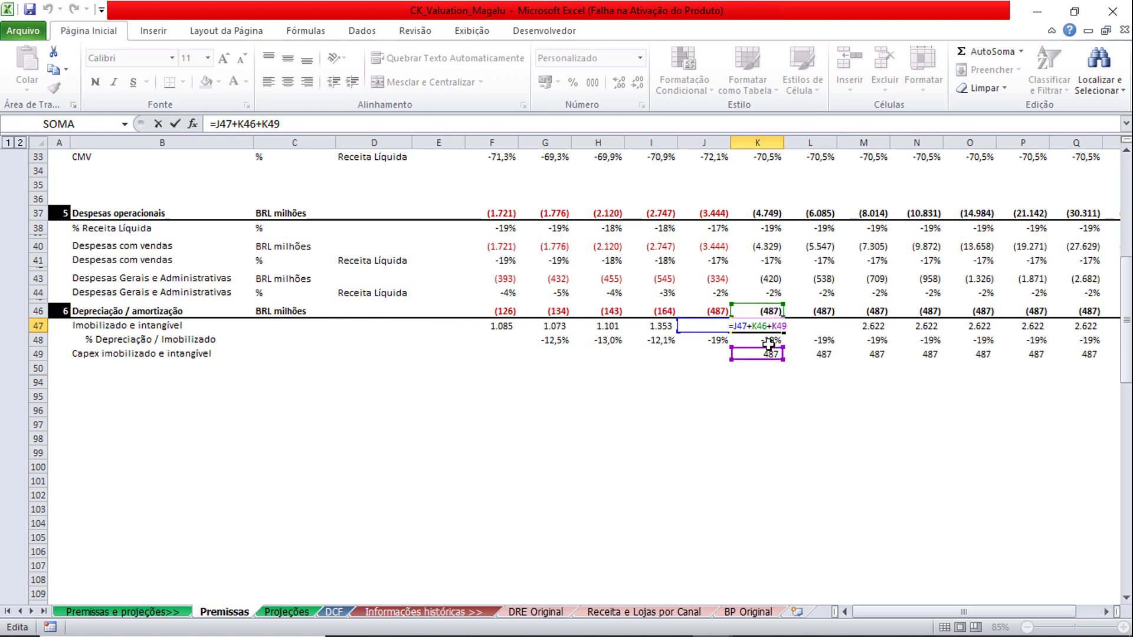
{"action": "key", "text": "Return"}
Review the projected income statement on the Projeções sheet from revenue to depreciation, then the IR / CS row and 2020 EBT.
{"action": "key", "text": "ctrl+Page_Down"}
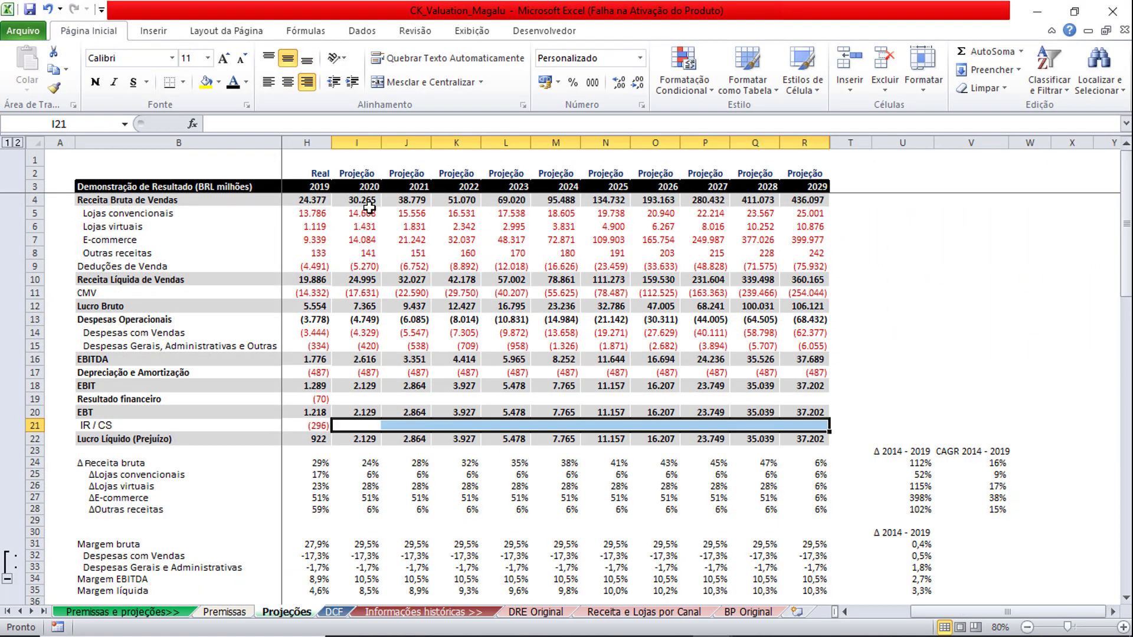
{"action": "left_click_drag", "start_coordinate": [365, 211], "coordinate": [821, 374]}
{"action": "left_click_drag", "start_coordinate": [366, 426], "coordinate": [805, 426]}
{"action": "left_click", "coordinate": [364, 411]}
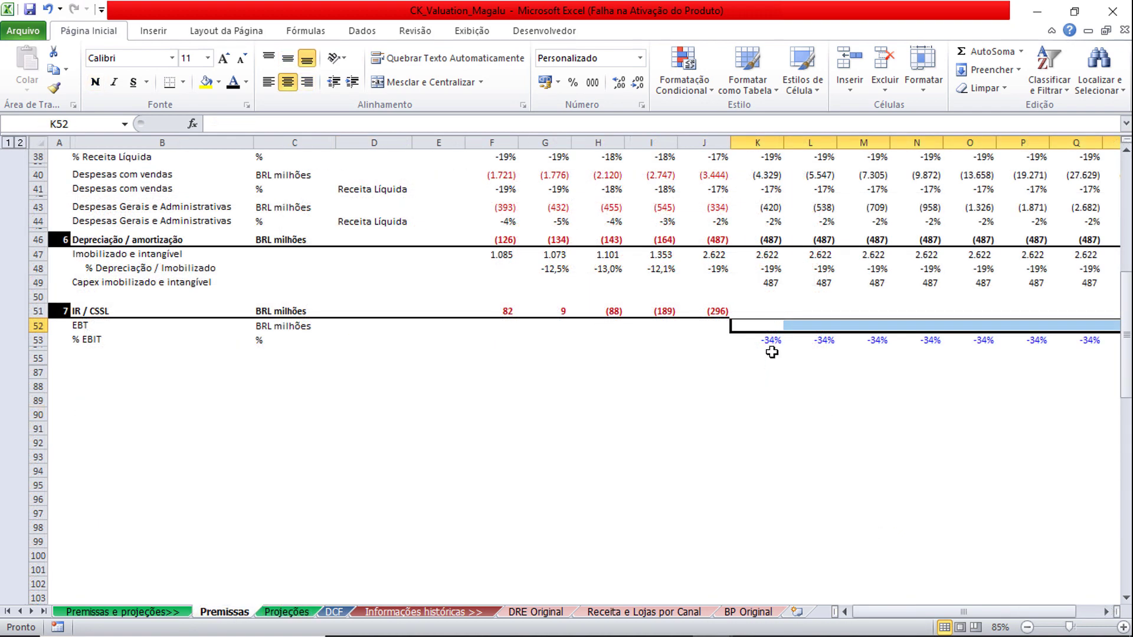
Link the projected EBT in row 52 of Premissas to the Projeções sheet through 2029, starting with =Projeções!I20 in K52.
{"action": "left_click", "coordinate": [761, 343]}
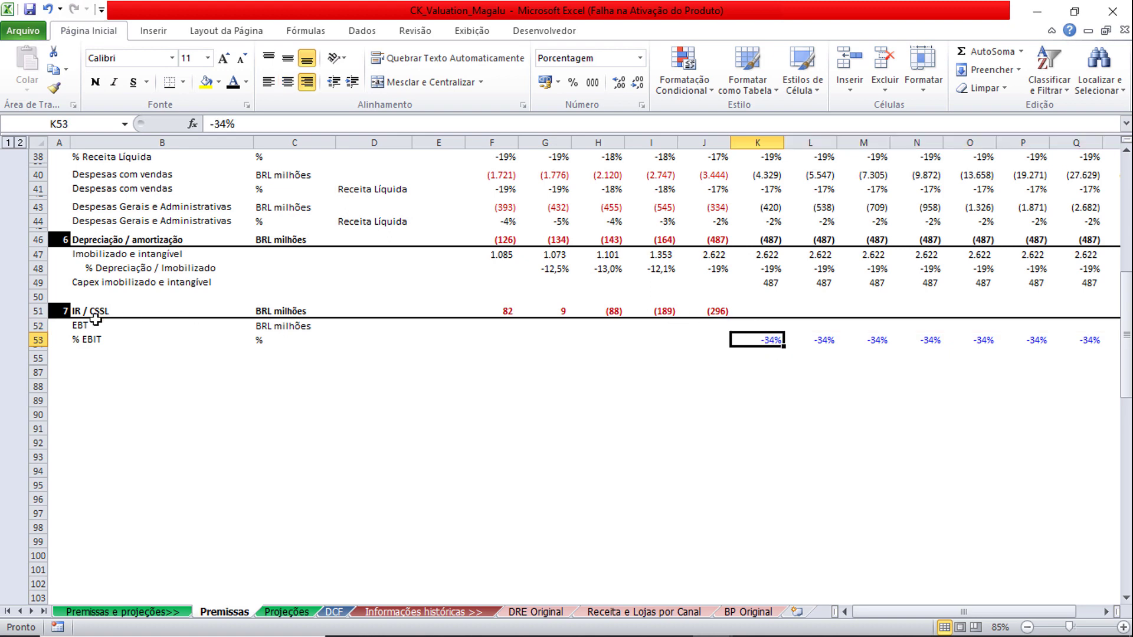
{"action": "key", "text": "Up"}
{"action": "key", "text": "ctrl+shift+Right"}
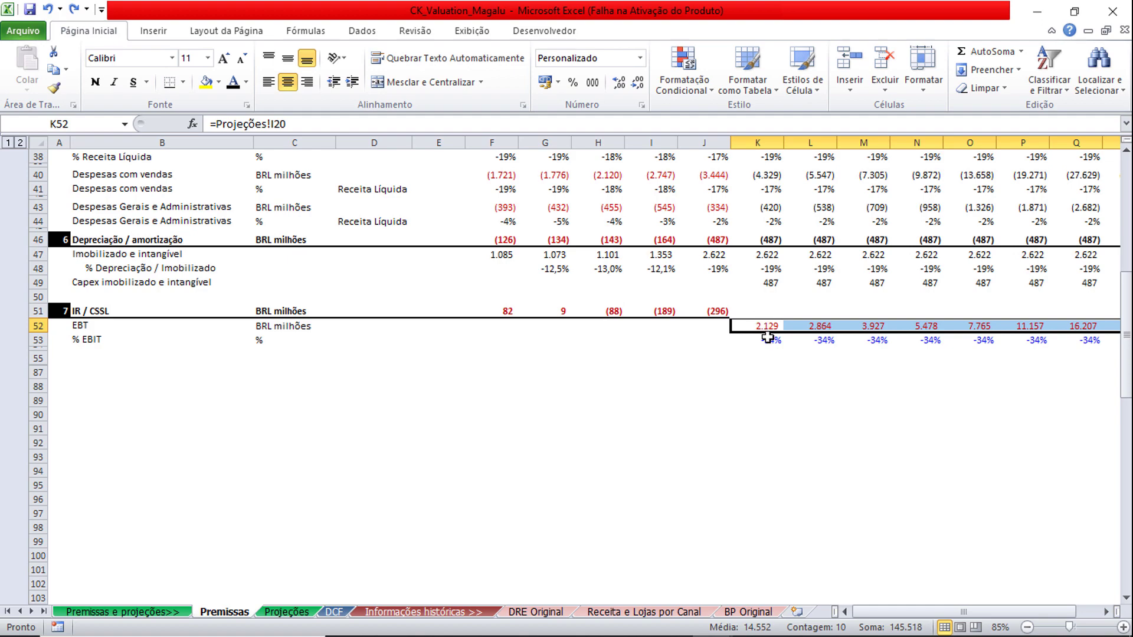
Fill the projected IR / CS row on the Projeções sheet with links to the Premissas IR / CSSL row, starting from K51 for 2020.
{"action": "key", "text": "ctrl+Page_Down"}
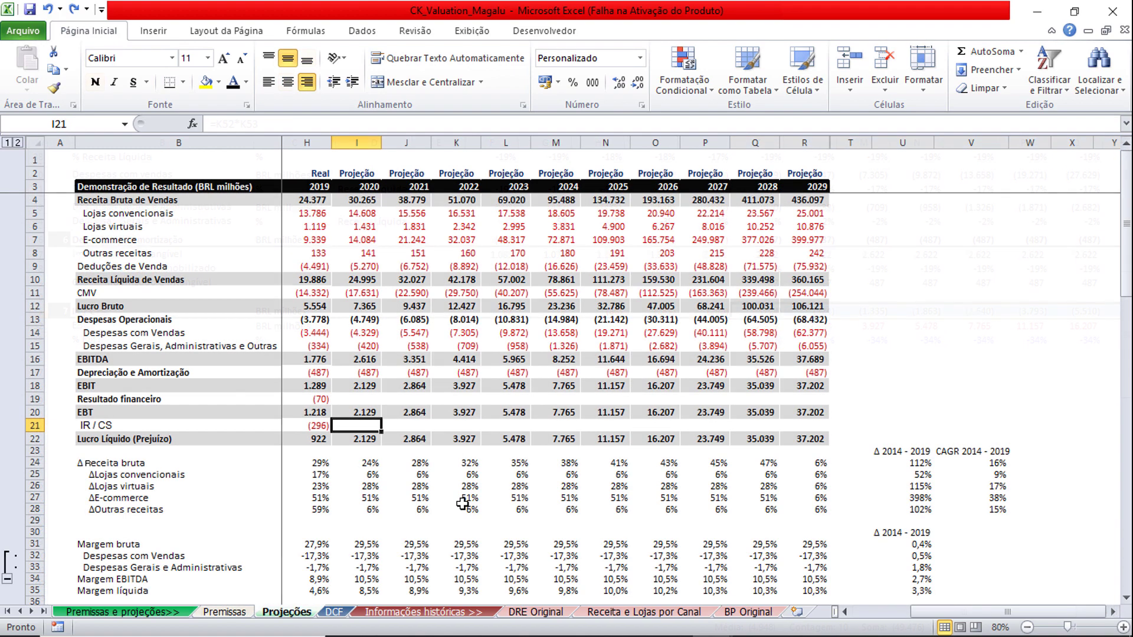
{"action": "type", "text": "="}
{"action": "left_click", "coordinate": [237, 613]}
{"action": "left_click", "coordinate": [761, 311]}
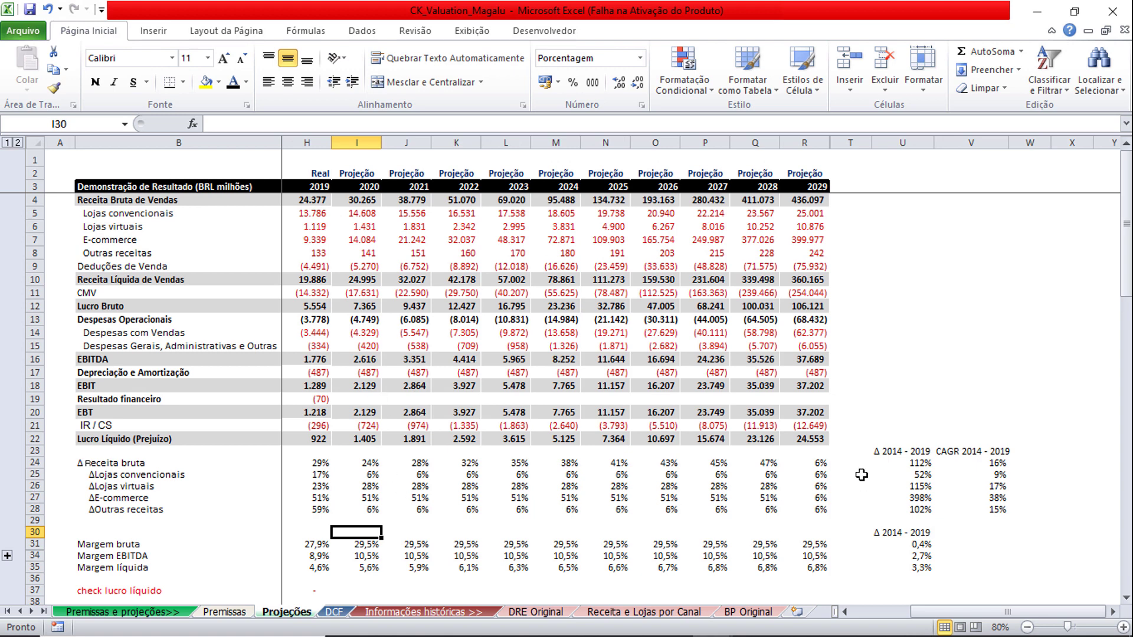
Review the 2029 gross revenue growth, the projected gross and EBITDA margins, and the Resultado financeiro row on Projeções.
{"action": "left_click", "coordinate": [822, 460]}
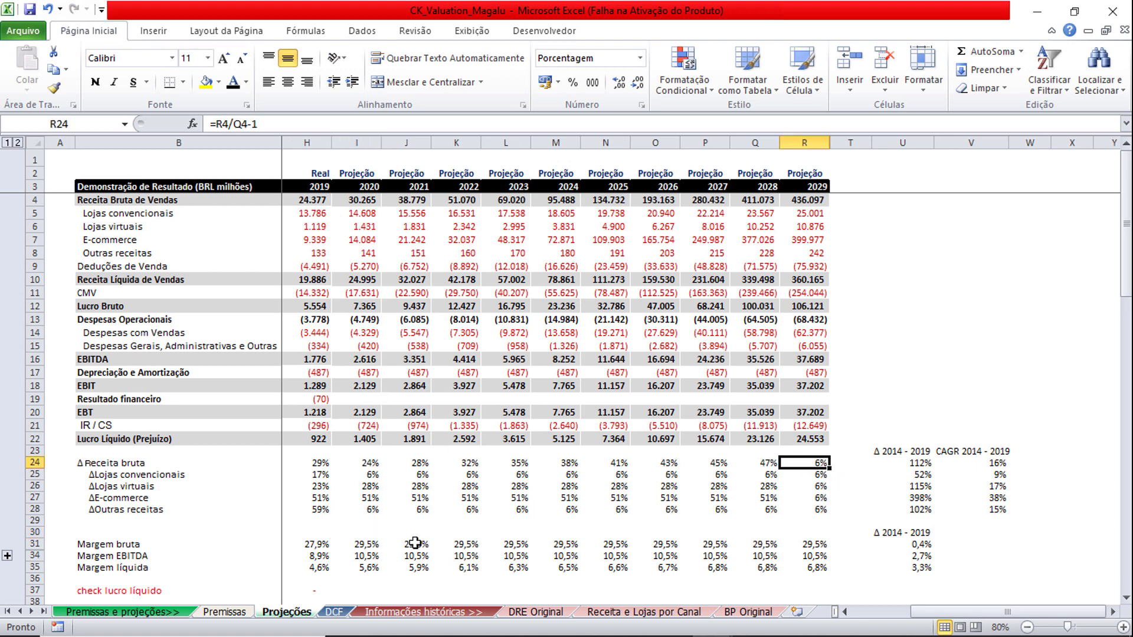
{"action": "left_click_drag", "start_coordinate": [371, 543], "coordinate": [817, 557]}
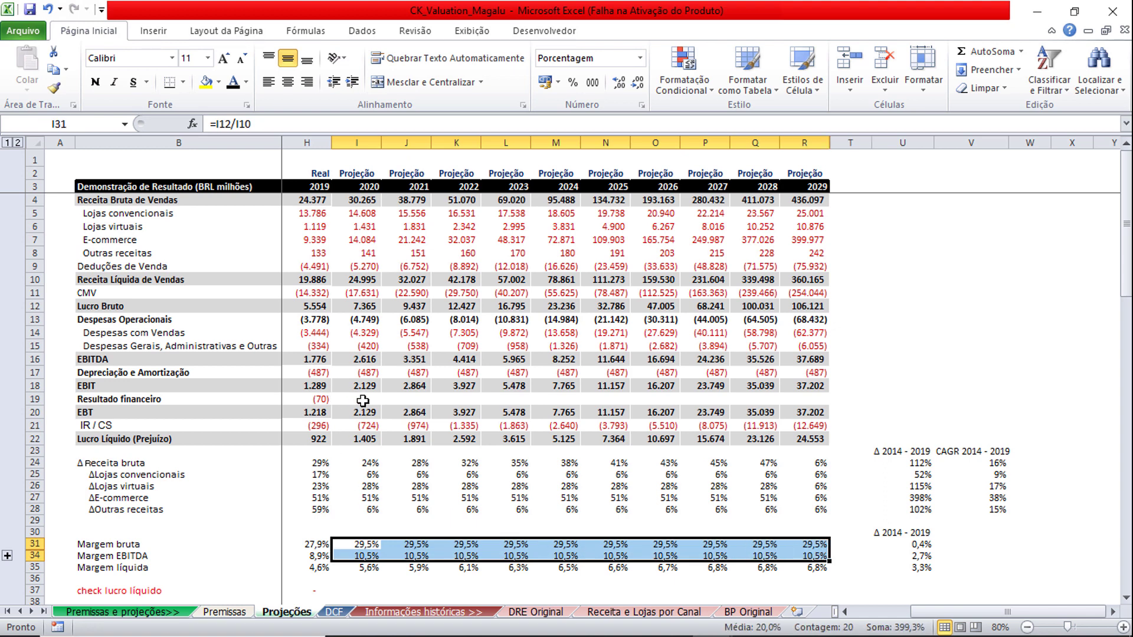
{"action": "left_click_drag", "start_coordinate": [363, 400], "coordinate": [783, 399]}
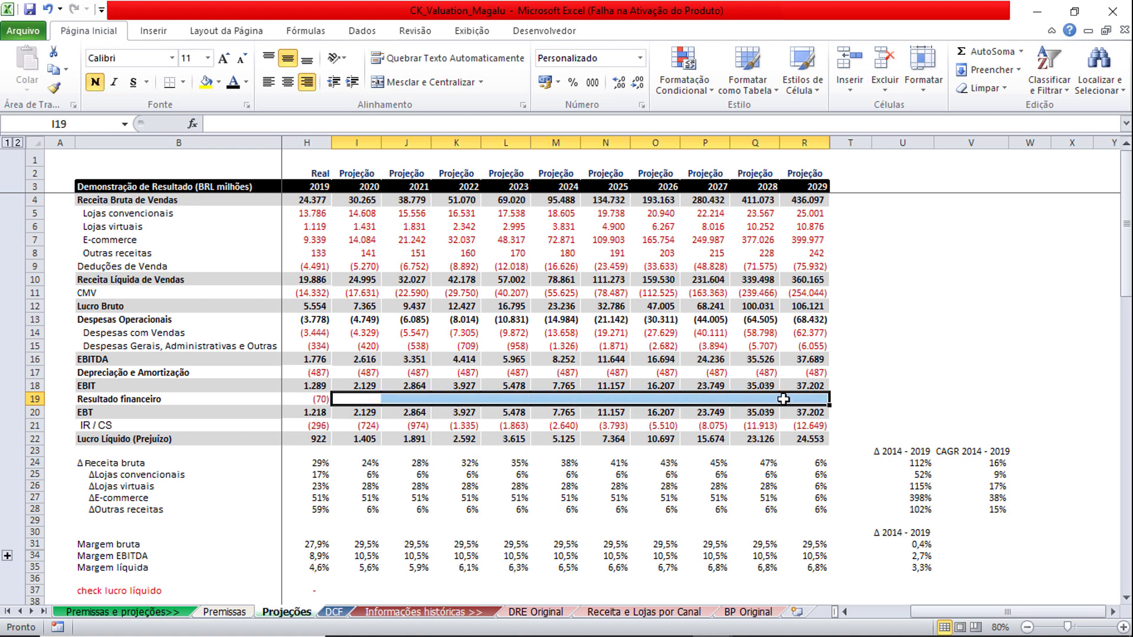
{"action": "left_click", "coordinate": [848, 400]}
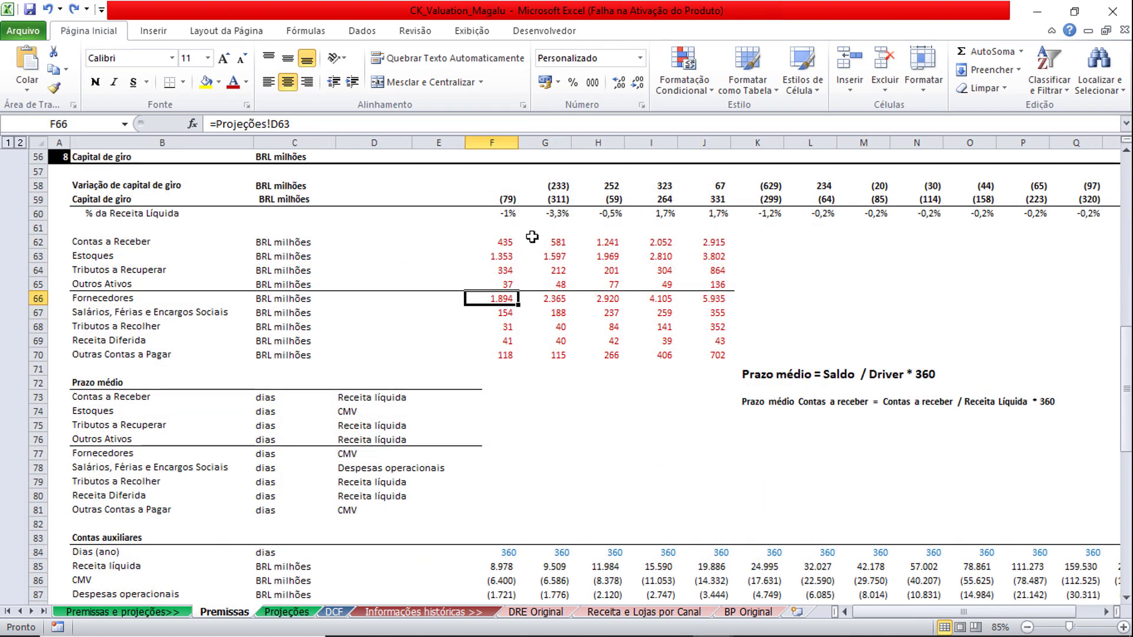
Examine the historical working-capital balances, the Prazo médio = Saldo / Driver * 360 note, and the Contas a Receber days formula in G73.
{"action": "left_click_drag", "start_coordinate": [503, 248], "coordinate": [703, 354]}
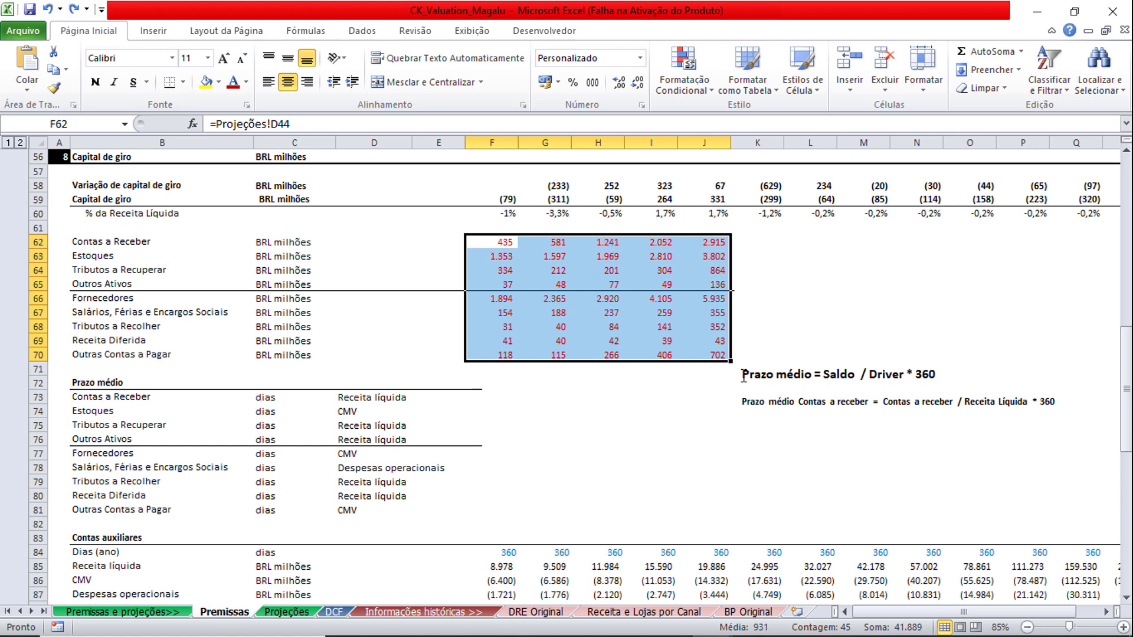
{"action": "left_click_drag", "start_coordinate": [743, 376], "coordinate": [937, 377]}
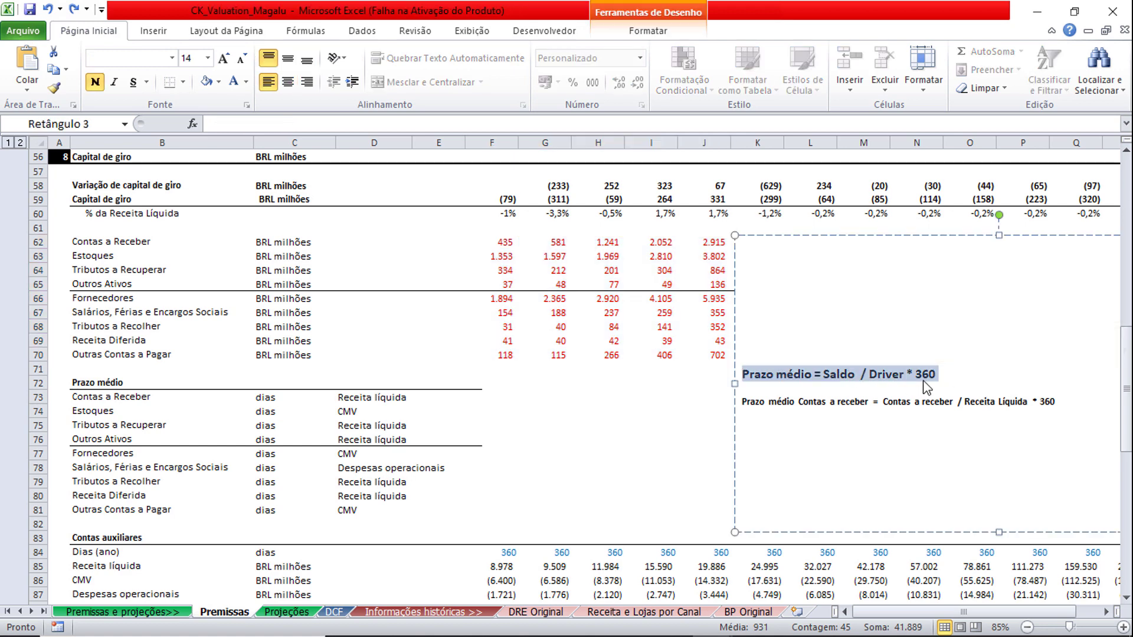
{"action": "key", "text": "Escape"}
{"action": "key", "text": "Escape"}
{"action": "key", "text": "F2"}
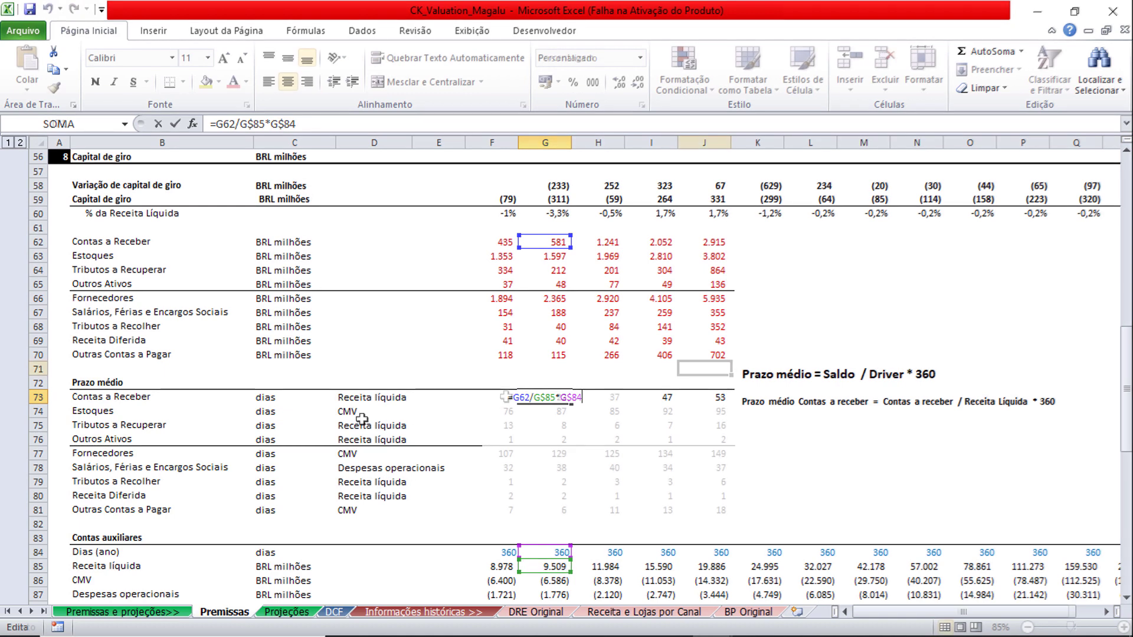
{"action": "key", "text": "Escape"}
{"action": "key", "text": "ctrl+z"}
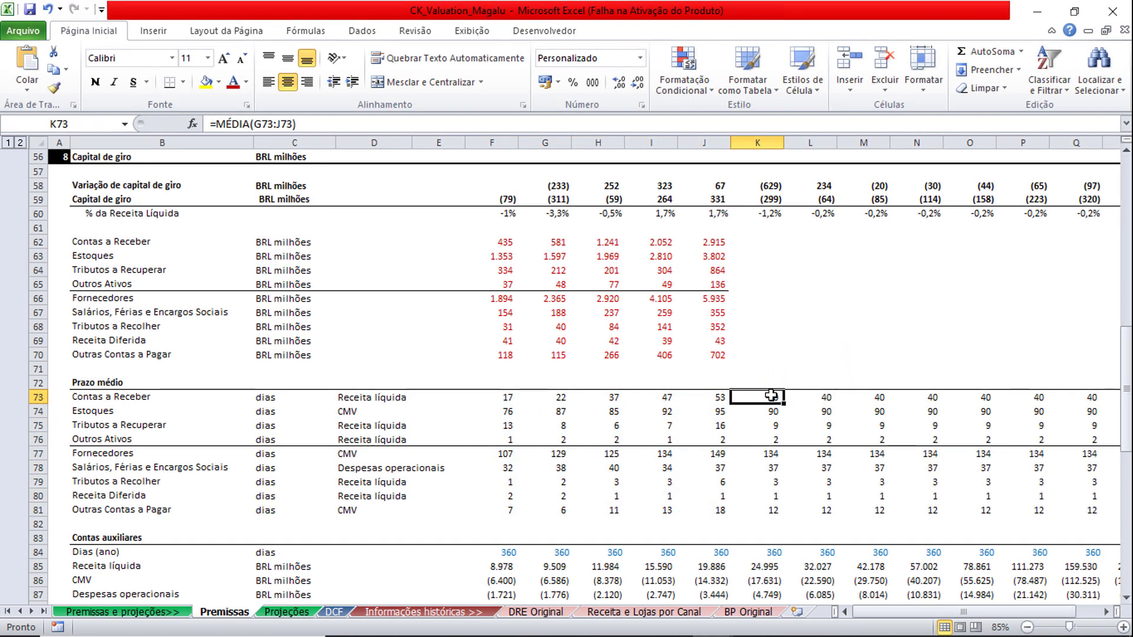
Inspect the projected Prazo médio formulas from K73 down and the 2020 working-capital balances in K63:K70 on Premissas.
{"action": "key", "text": "F2"}
{"action": "key", "text": "Escape"}
{"action": "key", "text": "Down"}
{"action": "key", "text": "F2"}
{"action": "key", "text": "Escape"}
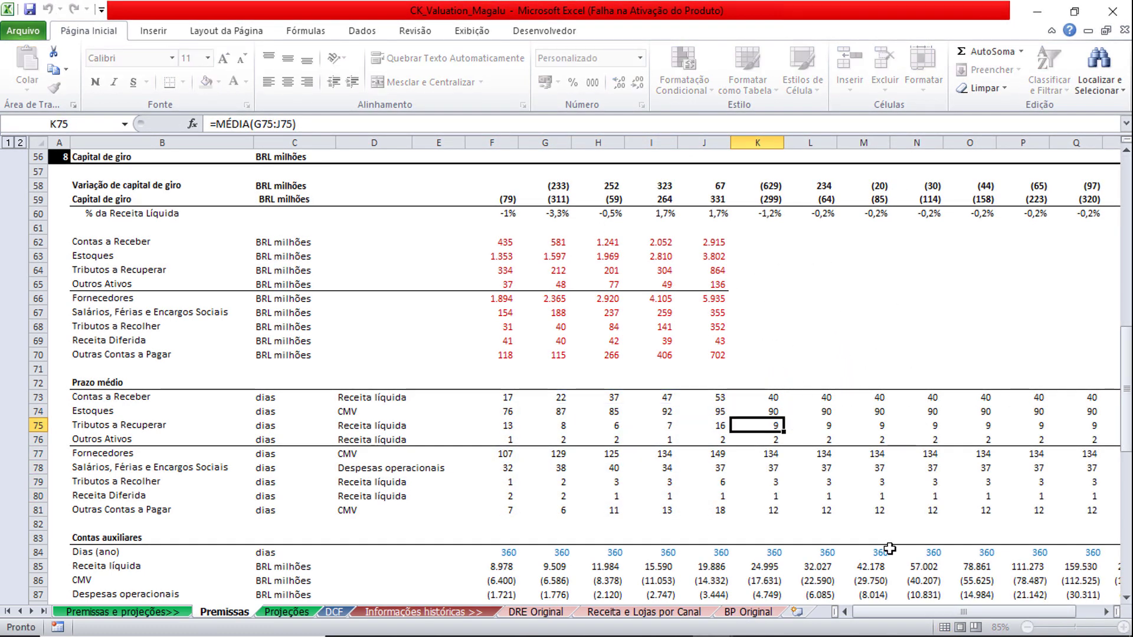
{"action": "key", "text": "Down"}
{"action": "key", "text": "Down"}
{"action": "key", "text": "Up"}
{"action": "key", "text": "Up"}
{"action": "key", "text": "Up"}
{"action": "key", "text": "Right"}
{"action": "key", "text": "Right"}
{"action": "key", "text": "Right"}
{"action": "key", "text": "F2"}
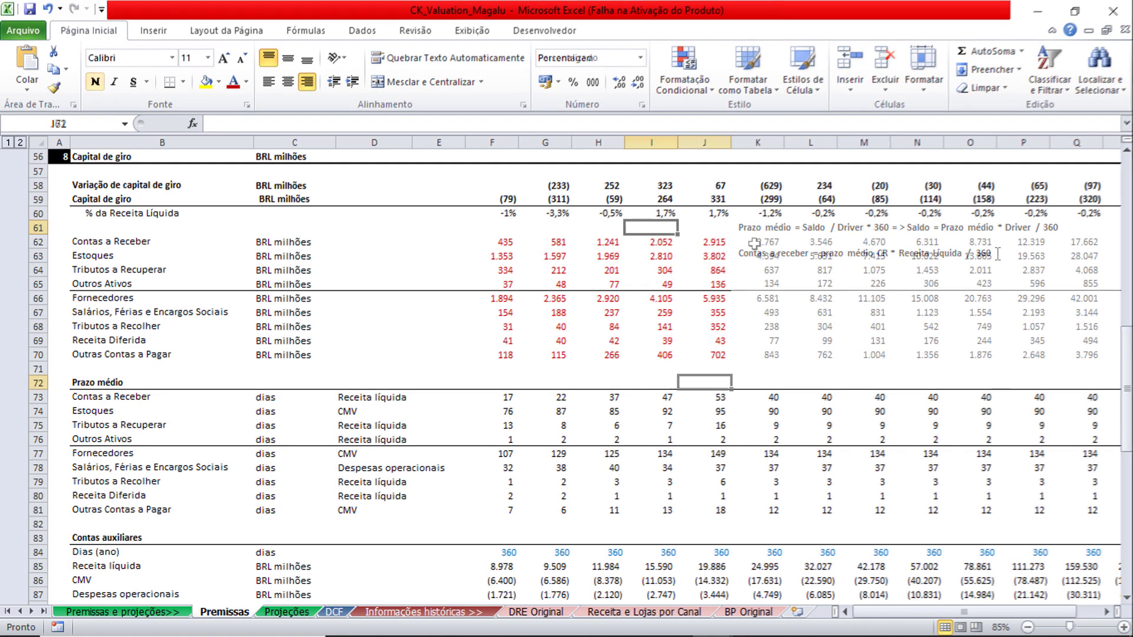
{"action": "left_click_drag", "start_coordinate": [767, 255], "coordinate": [769, 356]}
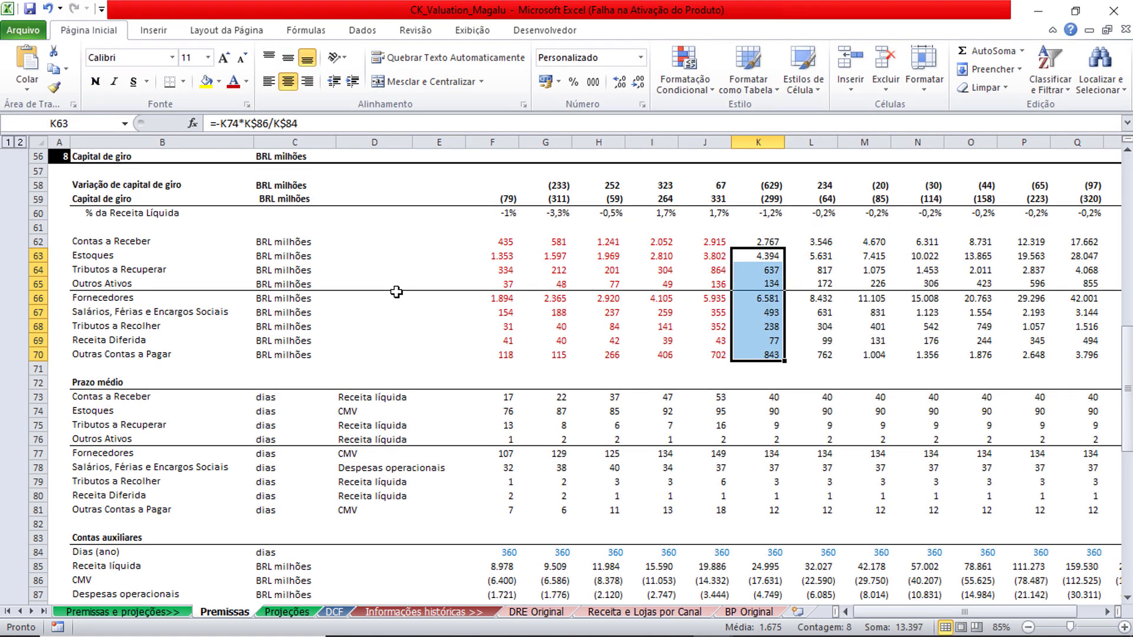
{"action": "left_click", "coordinate": [360, 411]}
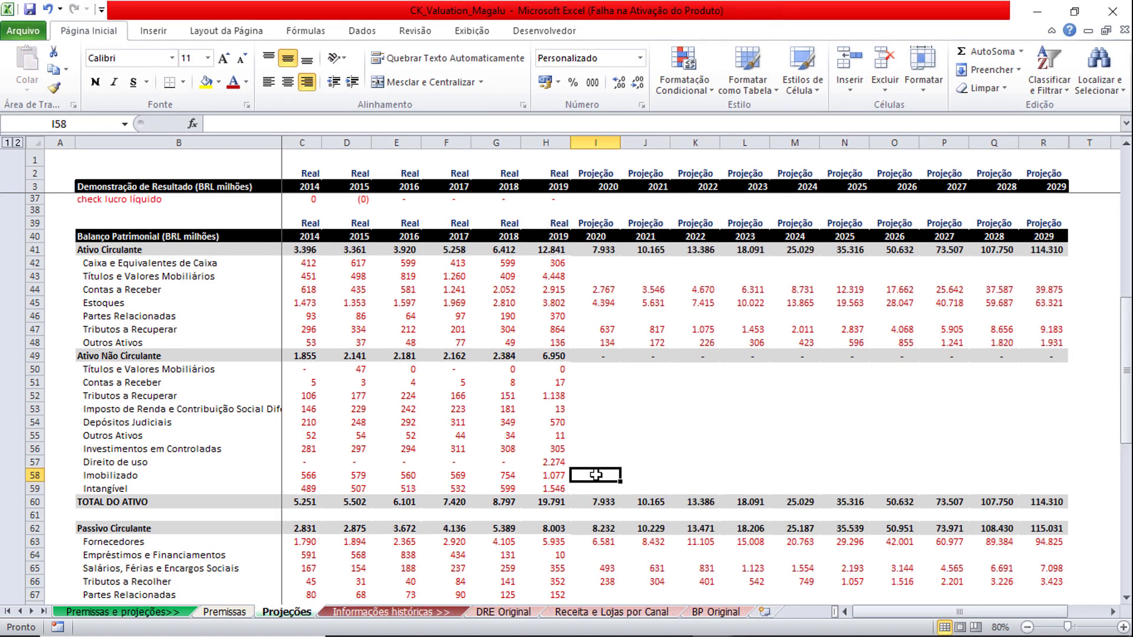
Fill the projected Imobilizado row on Projeções, I58 through R58, with the link =Premissas!$G$47.
{"action": "left_click_drag", "start_coordinate": [596, 475], "coordinate": [1038, 474]}
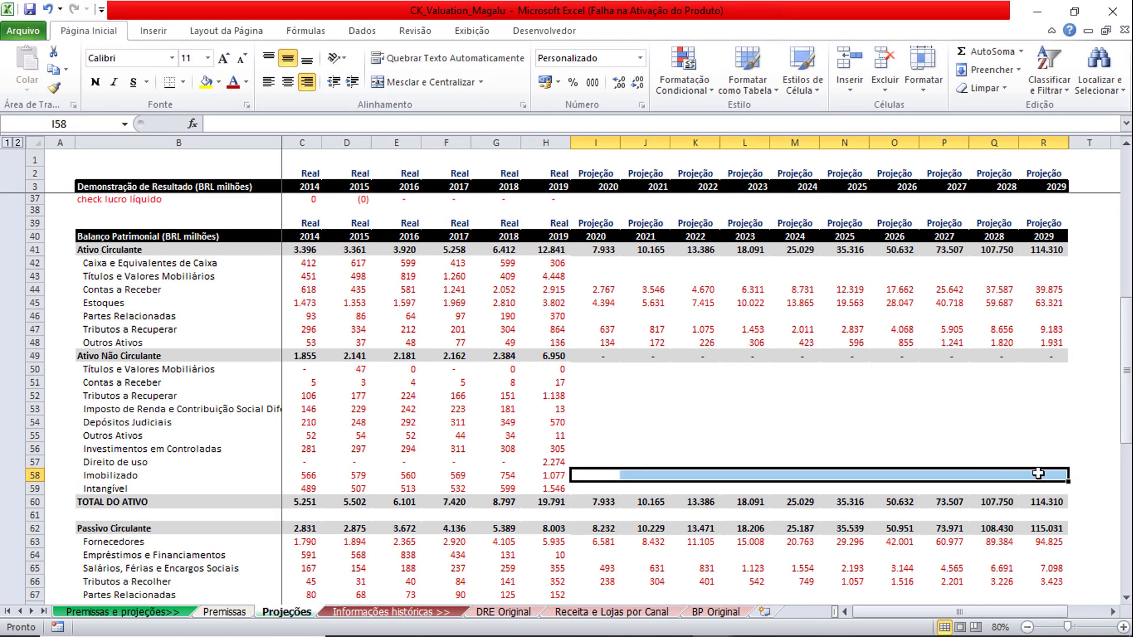
{"action": "type", "text": "=Premissas!$G$47"}
{"action": "key", "text": "ctrl+Return"}
Project Caixa e Equivalentes de Caixa for 2020 to 2029 as the prior-year balance plus FCFF, starting with =H42+I102 in I42.
{"action": "left_click", "coordinate": [595, 263]}
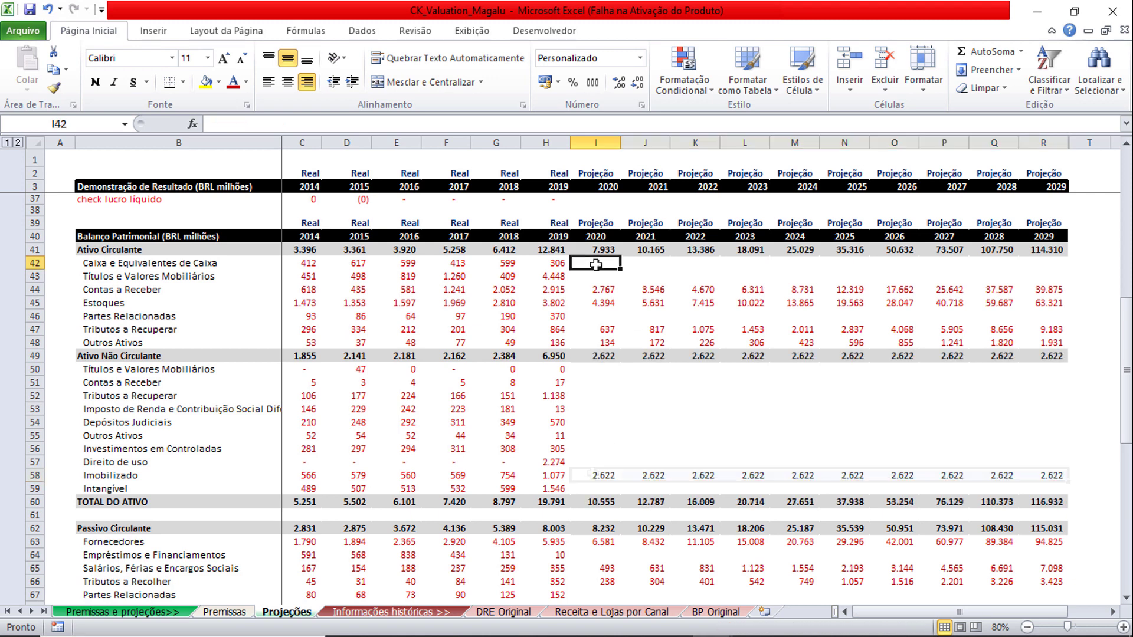
{"action": "type", "text": "="}
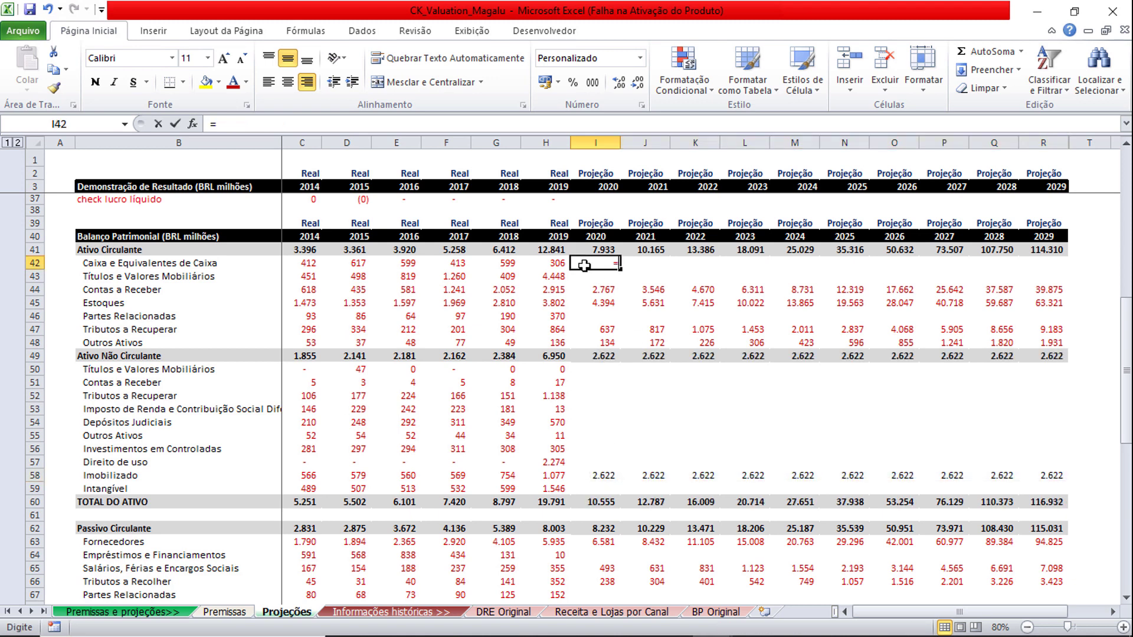
{"action": "left_click", "coordinate": [552, 264]}
{"action": "type", "text": "+I102"}
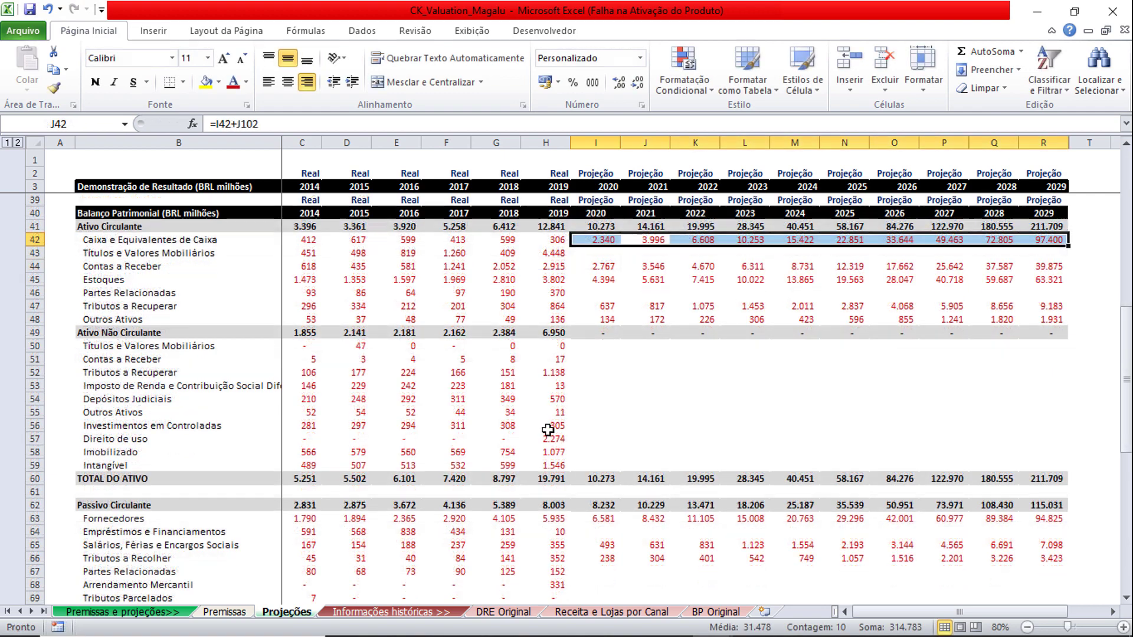
Fill the projected Lucros (Prejuízos) Acumulados row in row 87 from 1.405 in 2020 to 96.042 in 2029.
{"action": "scroll", "coordinate": [684, 393], "scroll_direction": "down", "scroll_amount": 5}
{"action": "scroll", "coordinate": [685, 396], "scroll_direction": "down", "scroll_amount": 4}
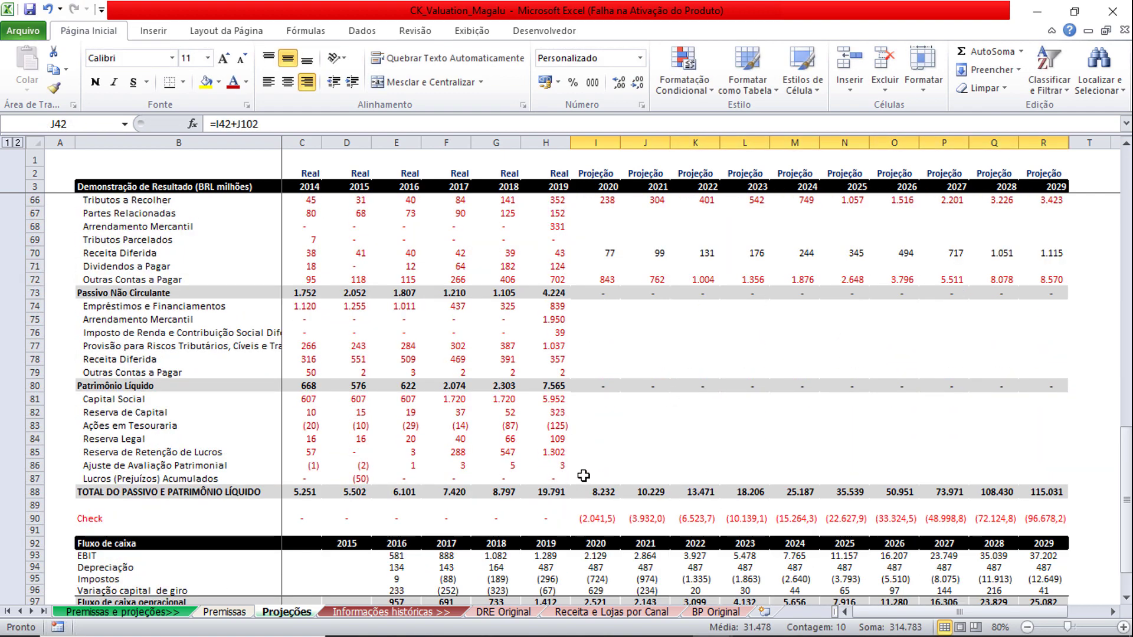
{"action": "left_click_drag", "start_coordinate": [589, 477], "coordinate": [1037, 478]}
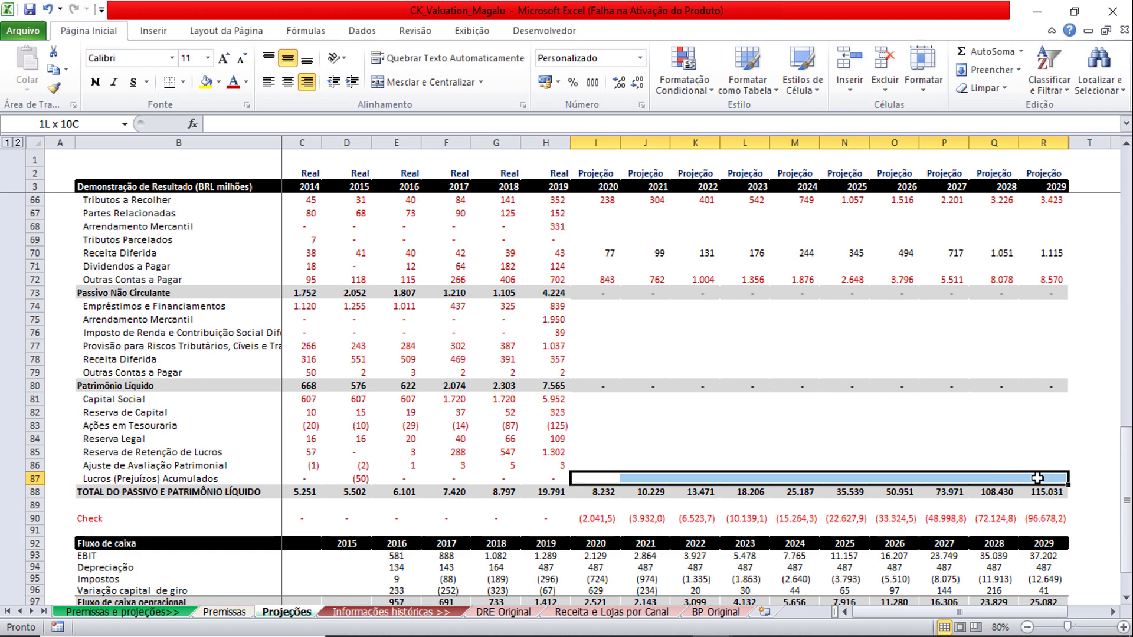
{"action": "type", "text": "1.405\t3.295\t5.887\t9.503\t14.628\t21.991\t32.688\t48.362\t71.488\t96.042"}
Inspect the 2020 balance Check formula in I90, tracing it to total liabilities and equity and to total assets.
{"action": "scroll", "coordinate": [600, 396], "scroll_direction": "up", "scroll_amount": 2}
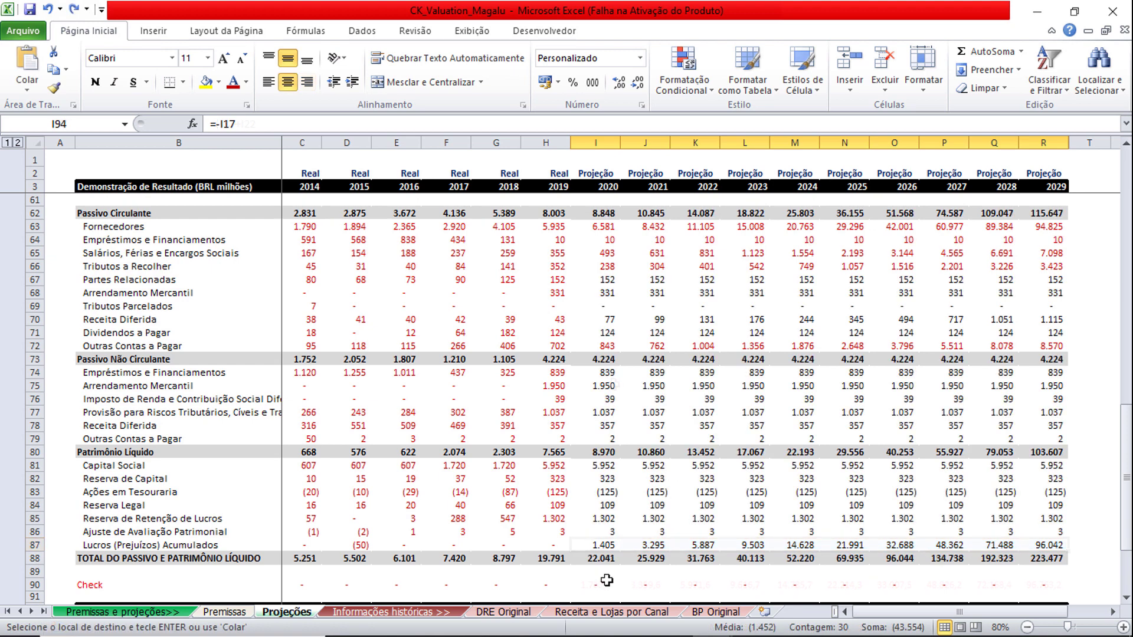
{"action": "left_click", "coordinate": [602, 584]}
{"action": "scroll", "coordinate": [695, 574], "scroll_direction": "down", "scroll_amount": 2}
{"action": "key", "text": "F2"}
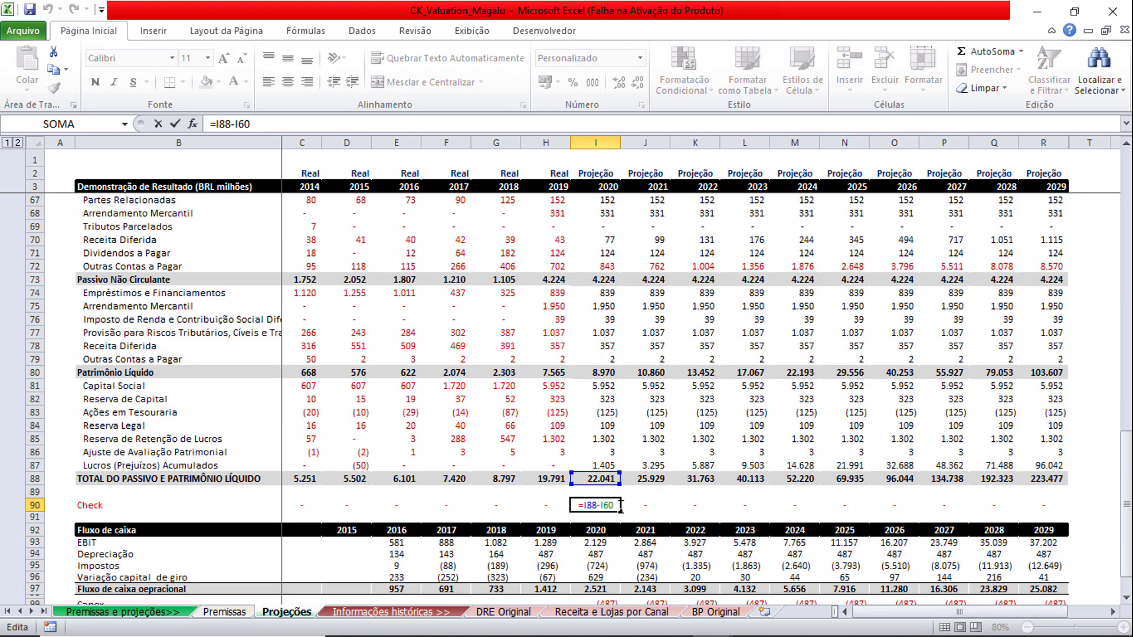
{"action": "scroll", "coordinate": [596, 475], "scroll_direction": "up", "scroll_amount": 10}
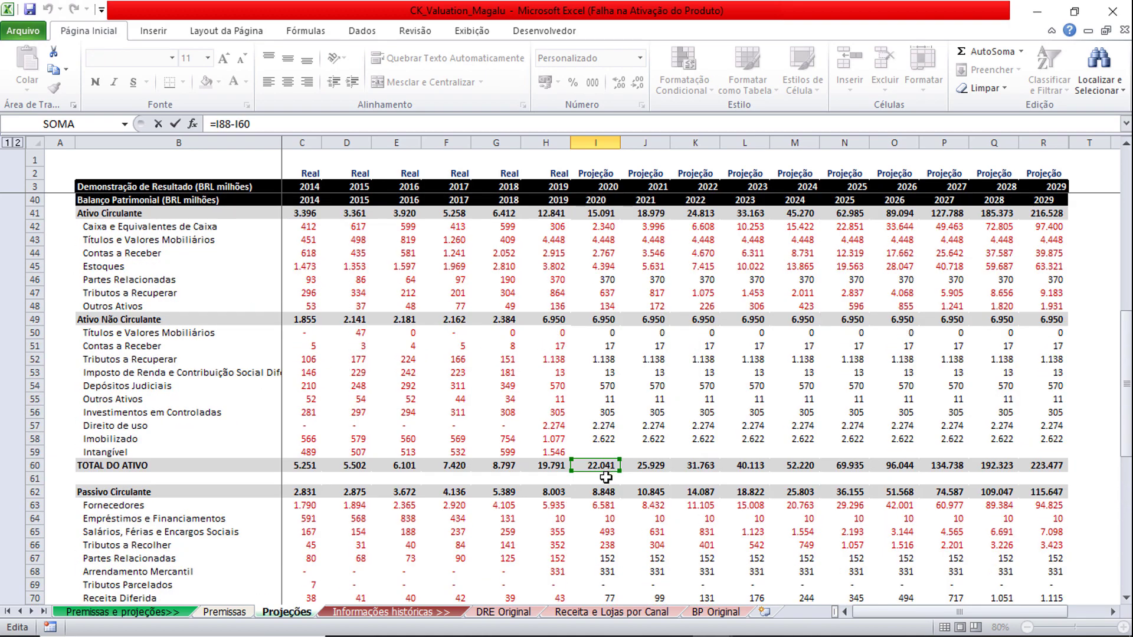
{"action": "scroll", "coordinate": [598, 361], "scroll_direction": "down", "scroll_amount": 9}
{"action": "scroll", "coordinate": [630, 486], "scroll_direction": "down", "scroll_amount": 2}
{"action": "key", "text": "Escape"}
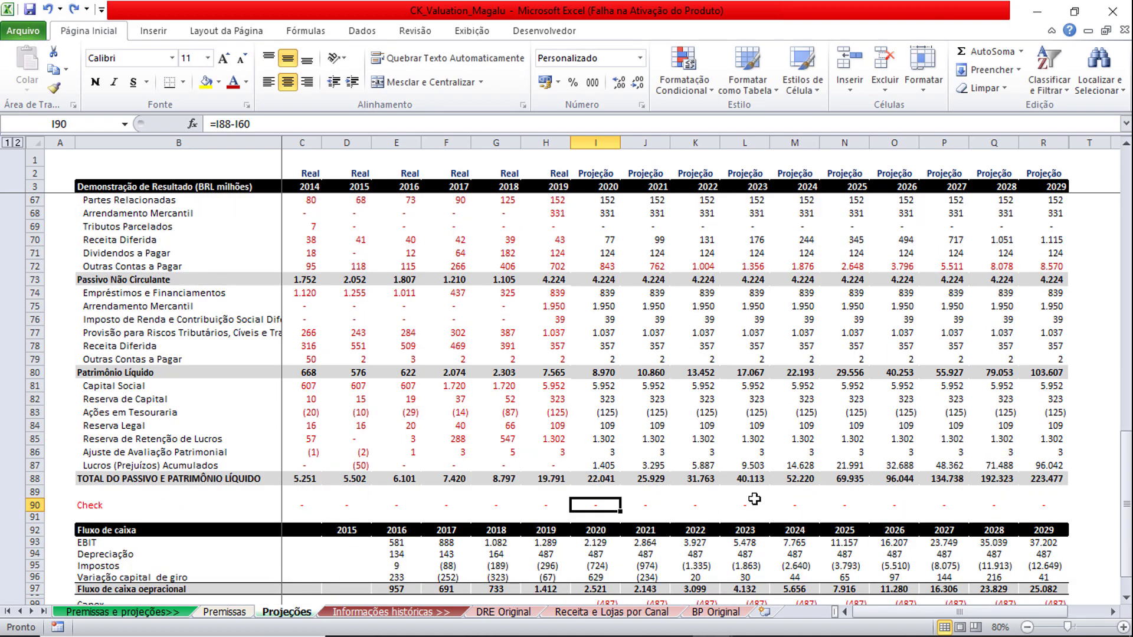
Review the projected EBIT, Depreciação and Impostos links in the Fluxo de caixa section for 2020.
{"action": "scroll", "coordinate": [885, 498], "scroll_direction": "down", "scroll_amount": 2}
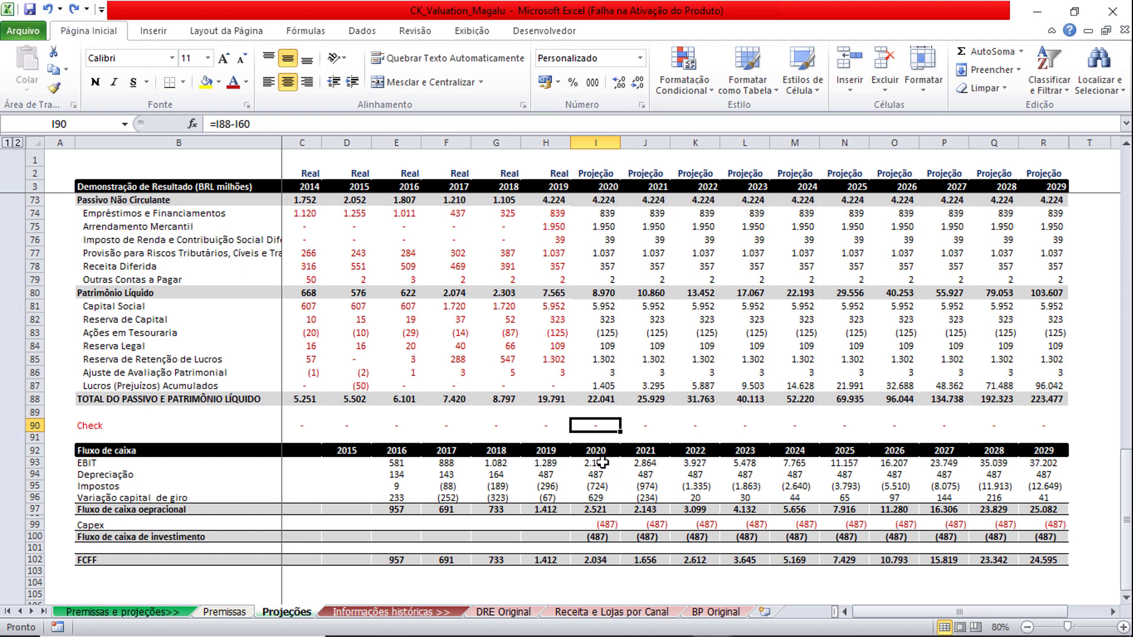
{"action": "left_click", "coordinate": [599, 461]}
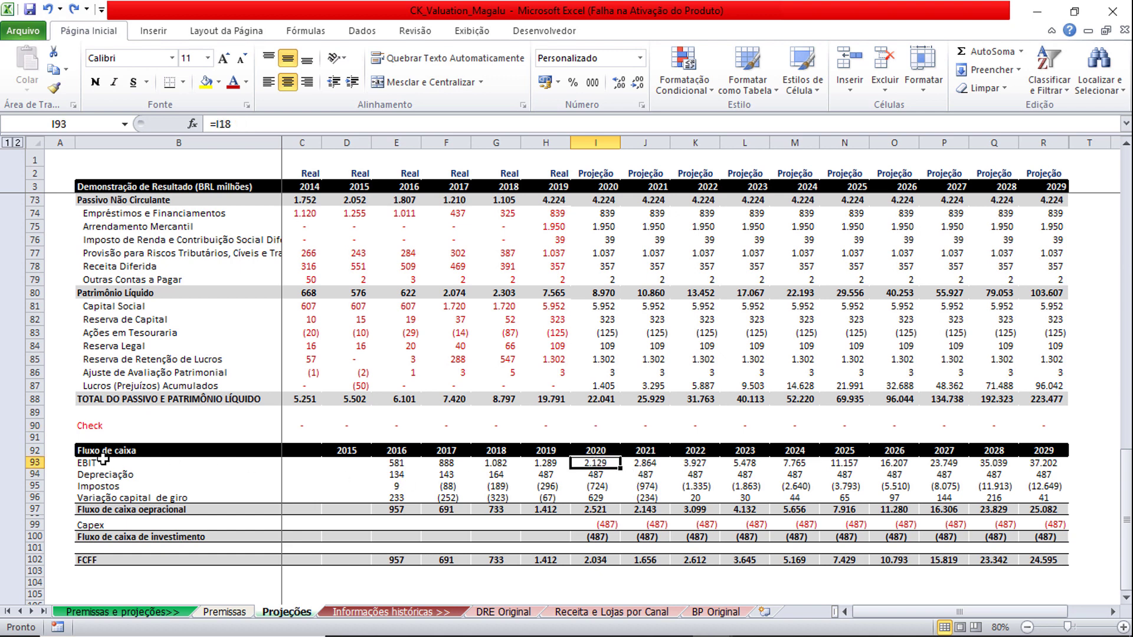
{"action": "double_click", "coordinate": [595, 462]}
{"action": "key", "text": "Escape"}
{"action": "left_click", "coordinate": [636, 466]}
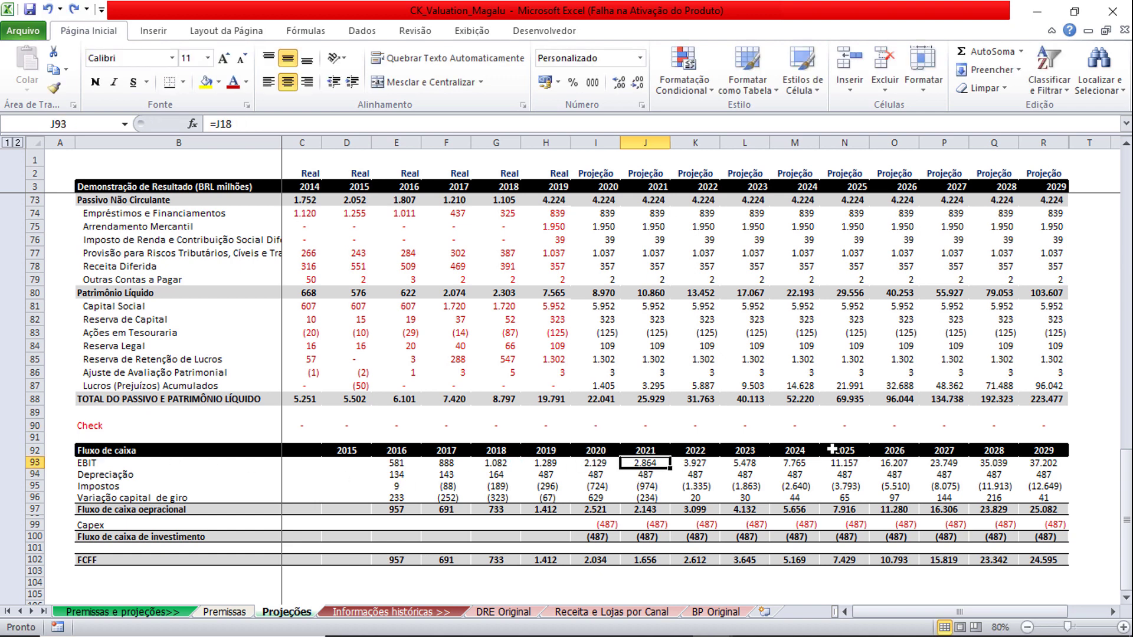
{"action": "left_click", "coordinate": [599, 474]}
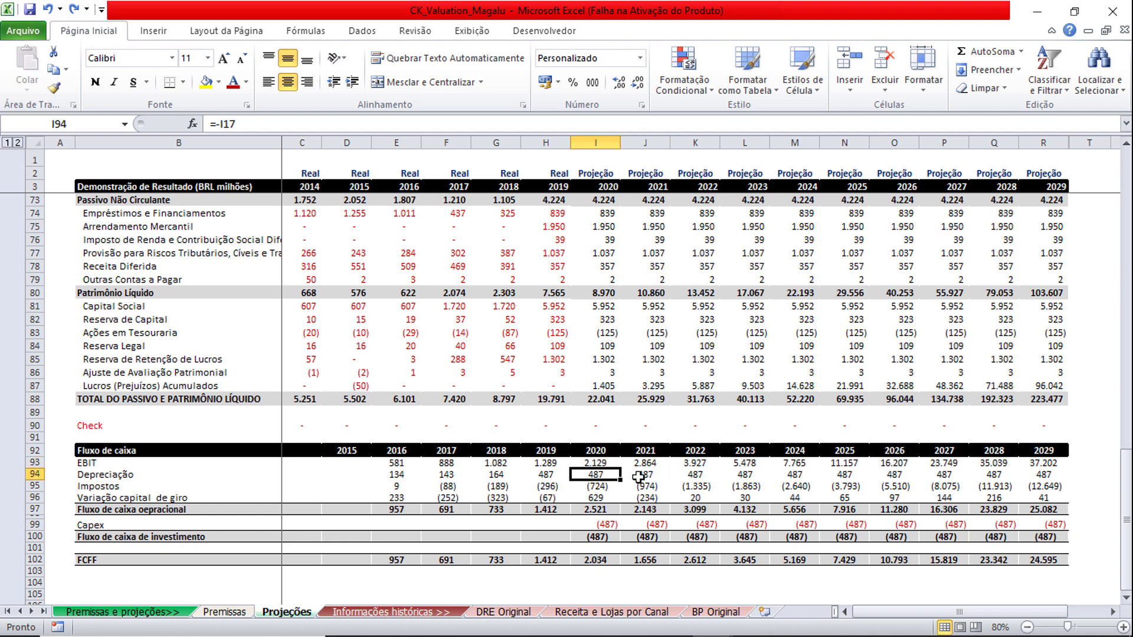
{"action": "left_click", "coordinate": [599, 486]}
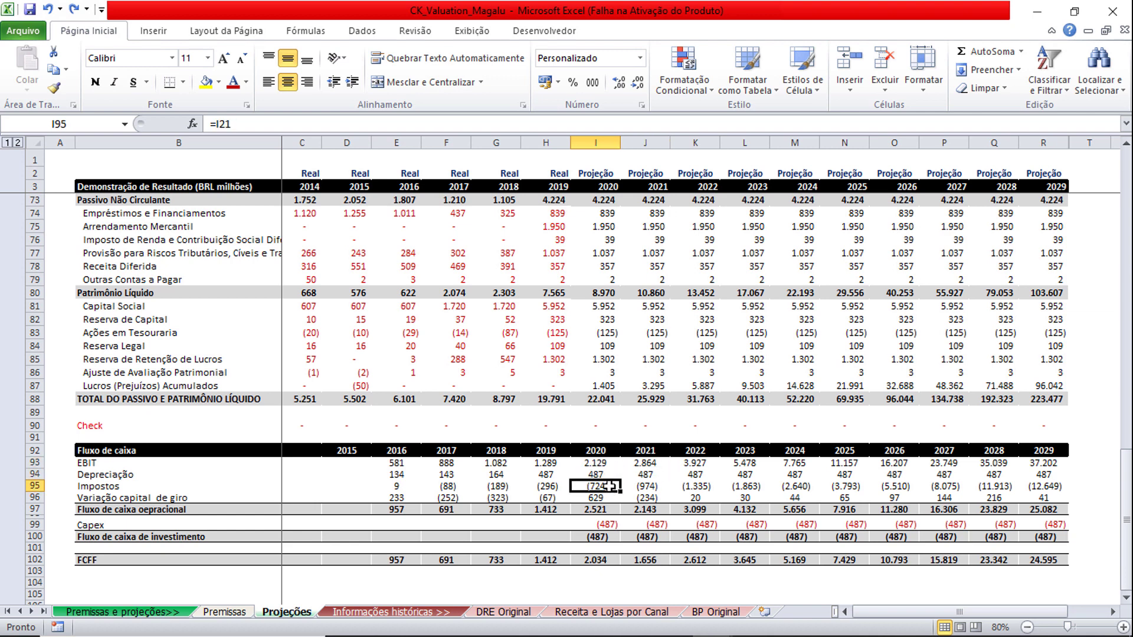
Trace the 2020 Variação capital de giro link to its source on Premissas, and inspect the 2020 Capex and FCFF formulas.
{"action": "left_click", "coordinate": [597, 499]}
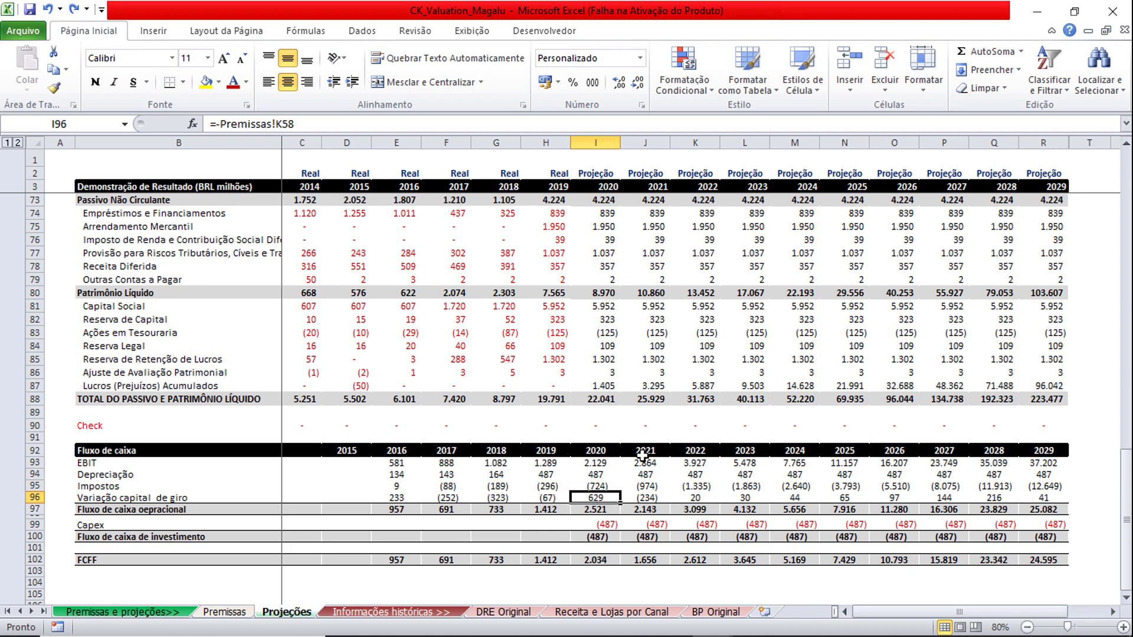
{"action": "key", "text": "ctrl+bracketleft"}
{"action": "key", "text": "F5"}
{"action": "key", "text": "Return"}
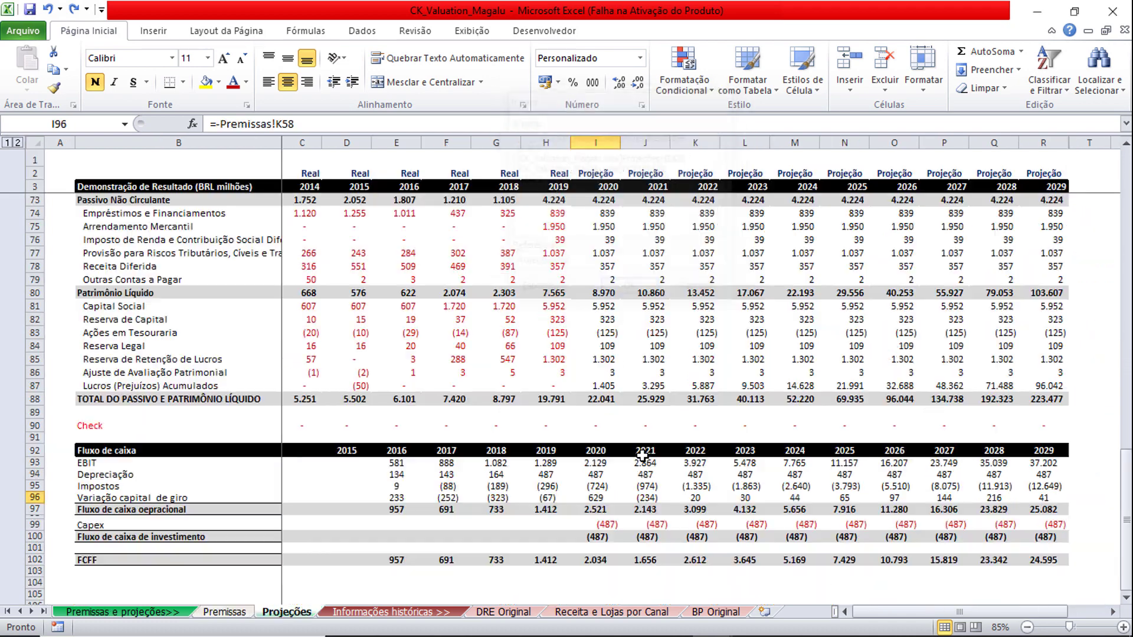
{"action": "left_click", "coordinate": [609, 523]}
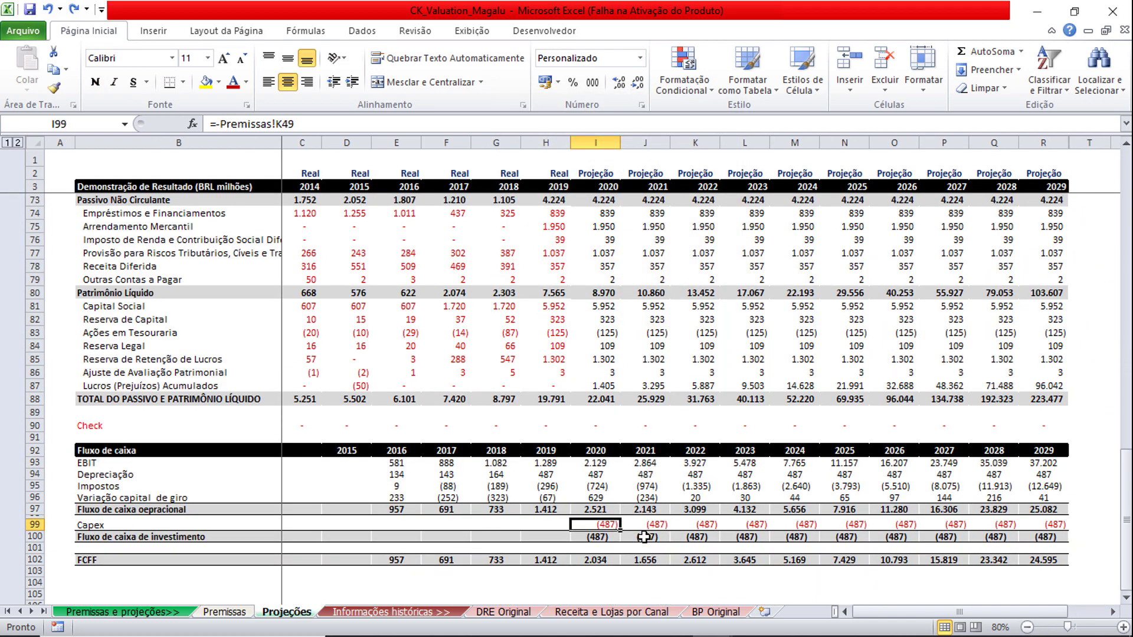
{"action": "left_click", "coordinate": [596, 562]}
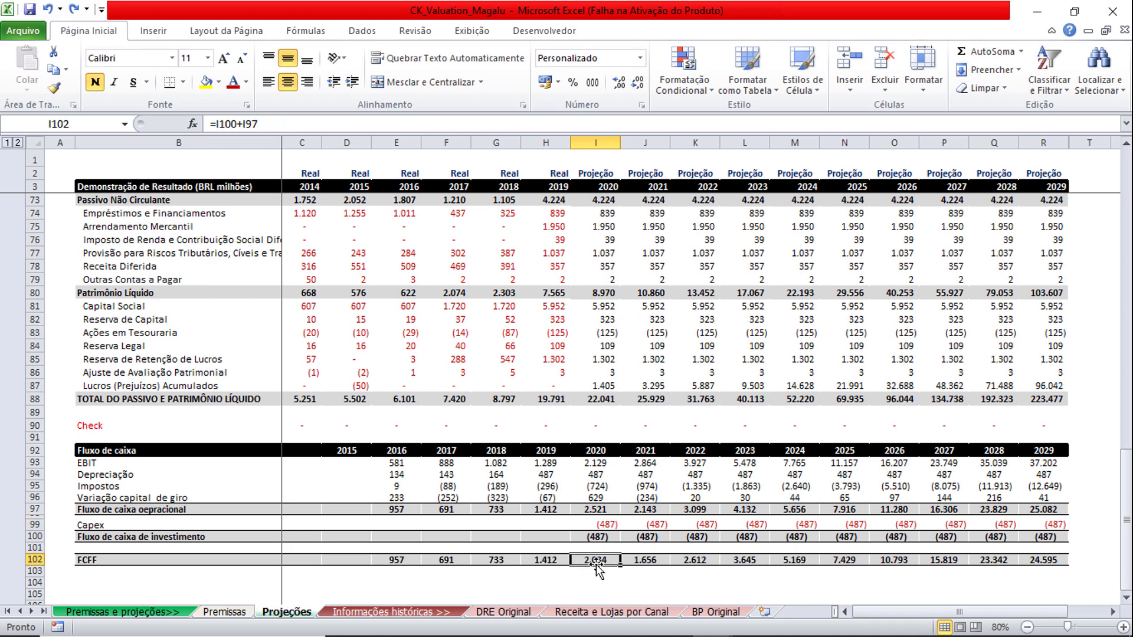
Review the complete projected income statement, balance sheet and cash flow on Projeções, starting from the 2020 Receita Bruta de Vendas.
{"action": "scroll", "coordinate": [599, 531], "scroll_direction": "up", "scroll_amount": 20}
{"action": "left_click", "coordinate": [591, 200]}
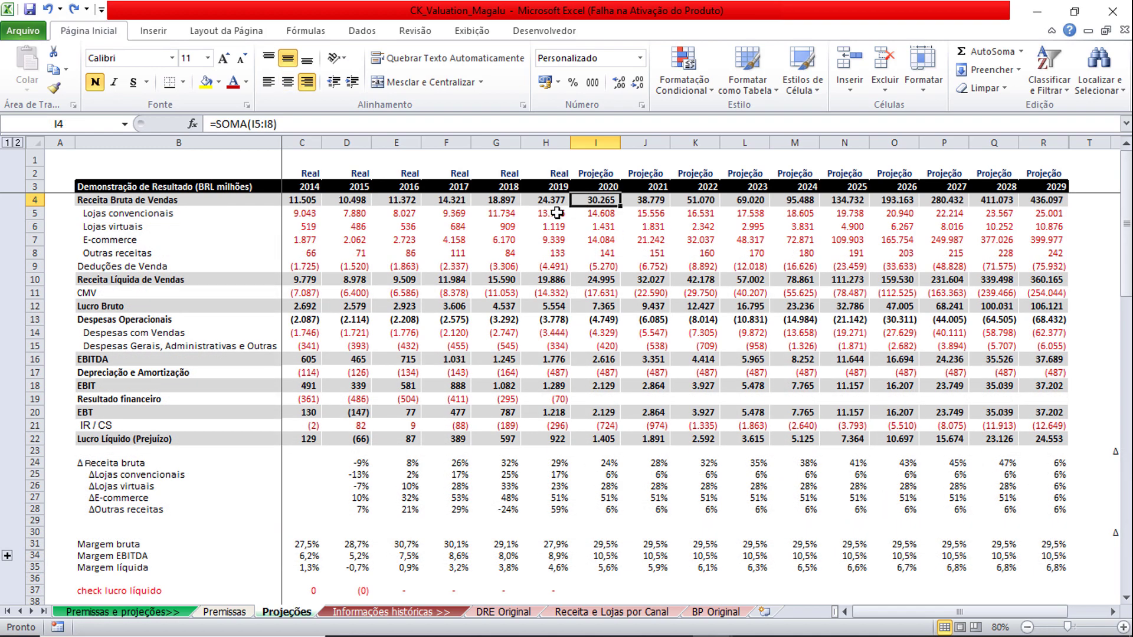
{"action": "scroll", "coordinate": [556, 213], "scroll_direction": "down", "scroll_amount": 12}
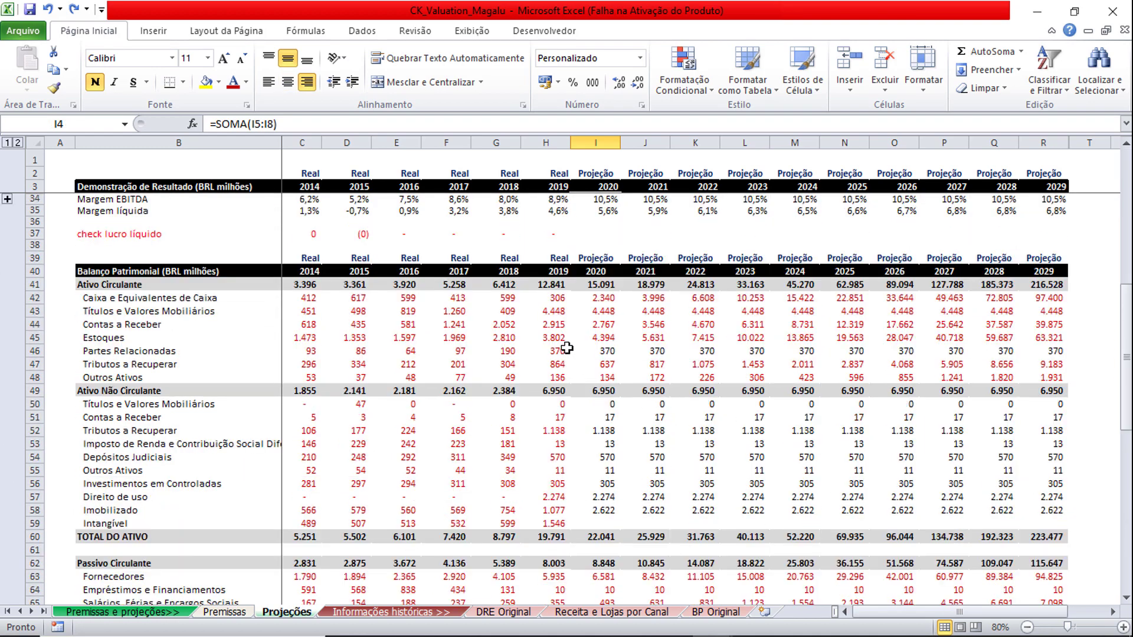
{"action": "scroll", "coordinate": [568, 326], "scroll_direction": "down", "scroll_amount": 17}
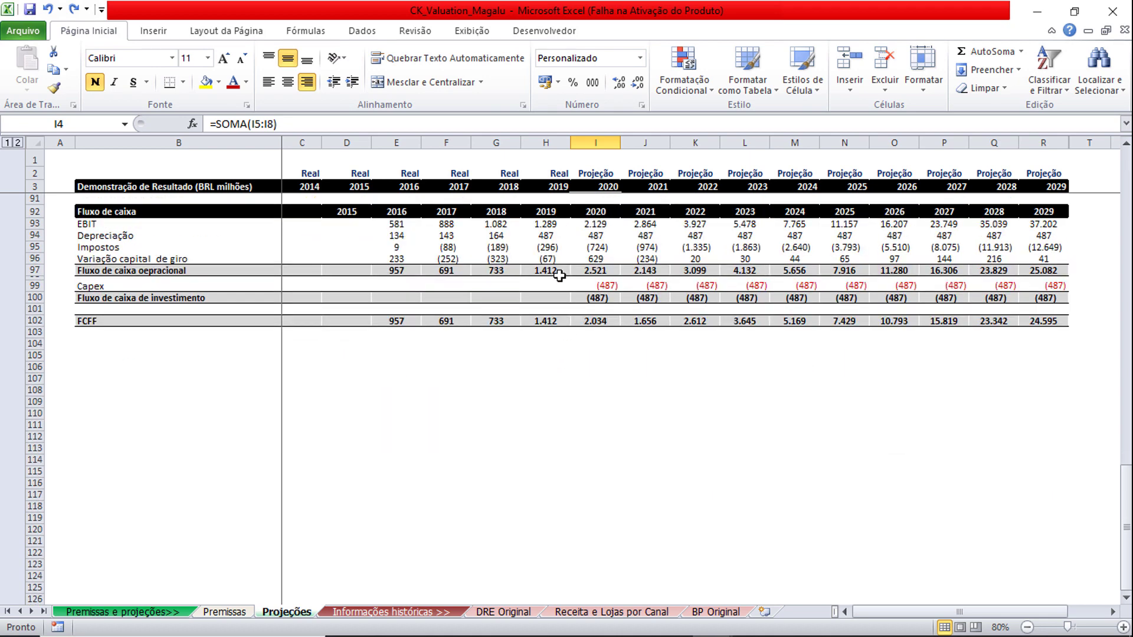
{"action": "scroll", "coordinate": [546, 253], "scroll_direction": "up", "scroll_amount": 4}
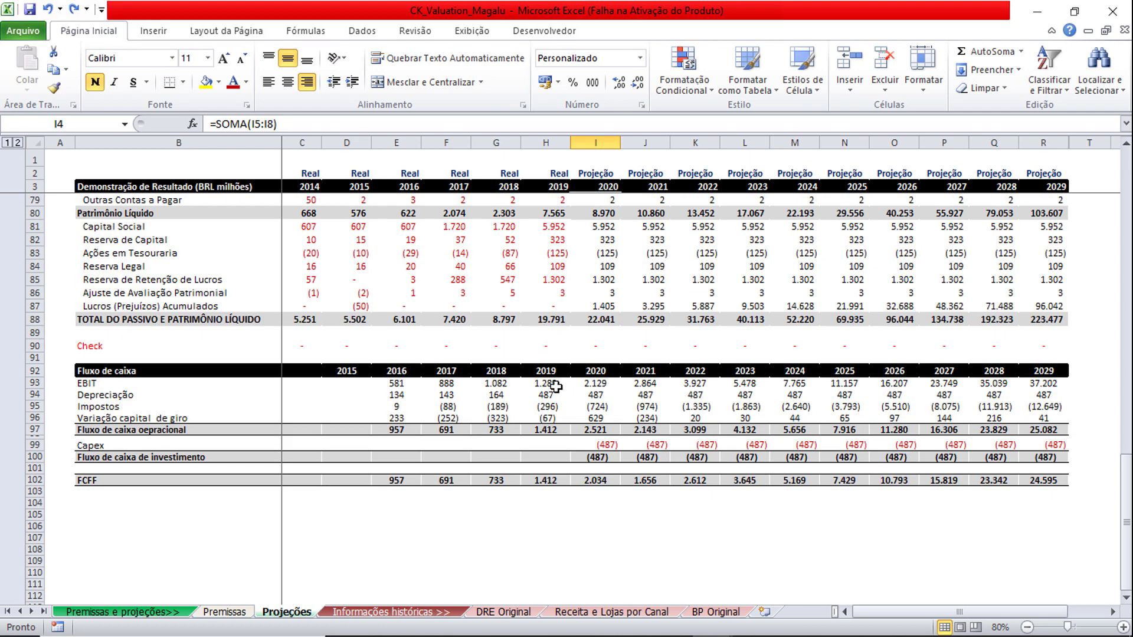